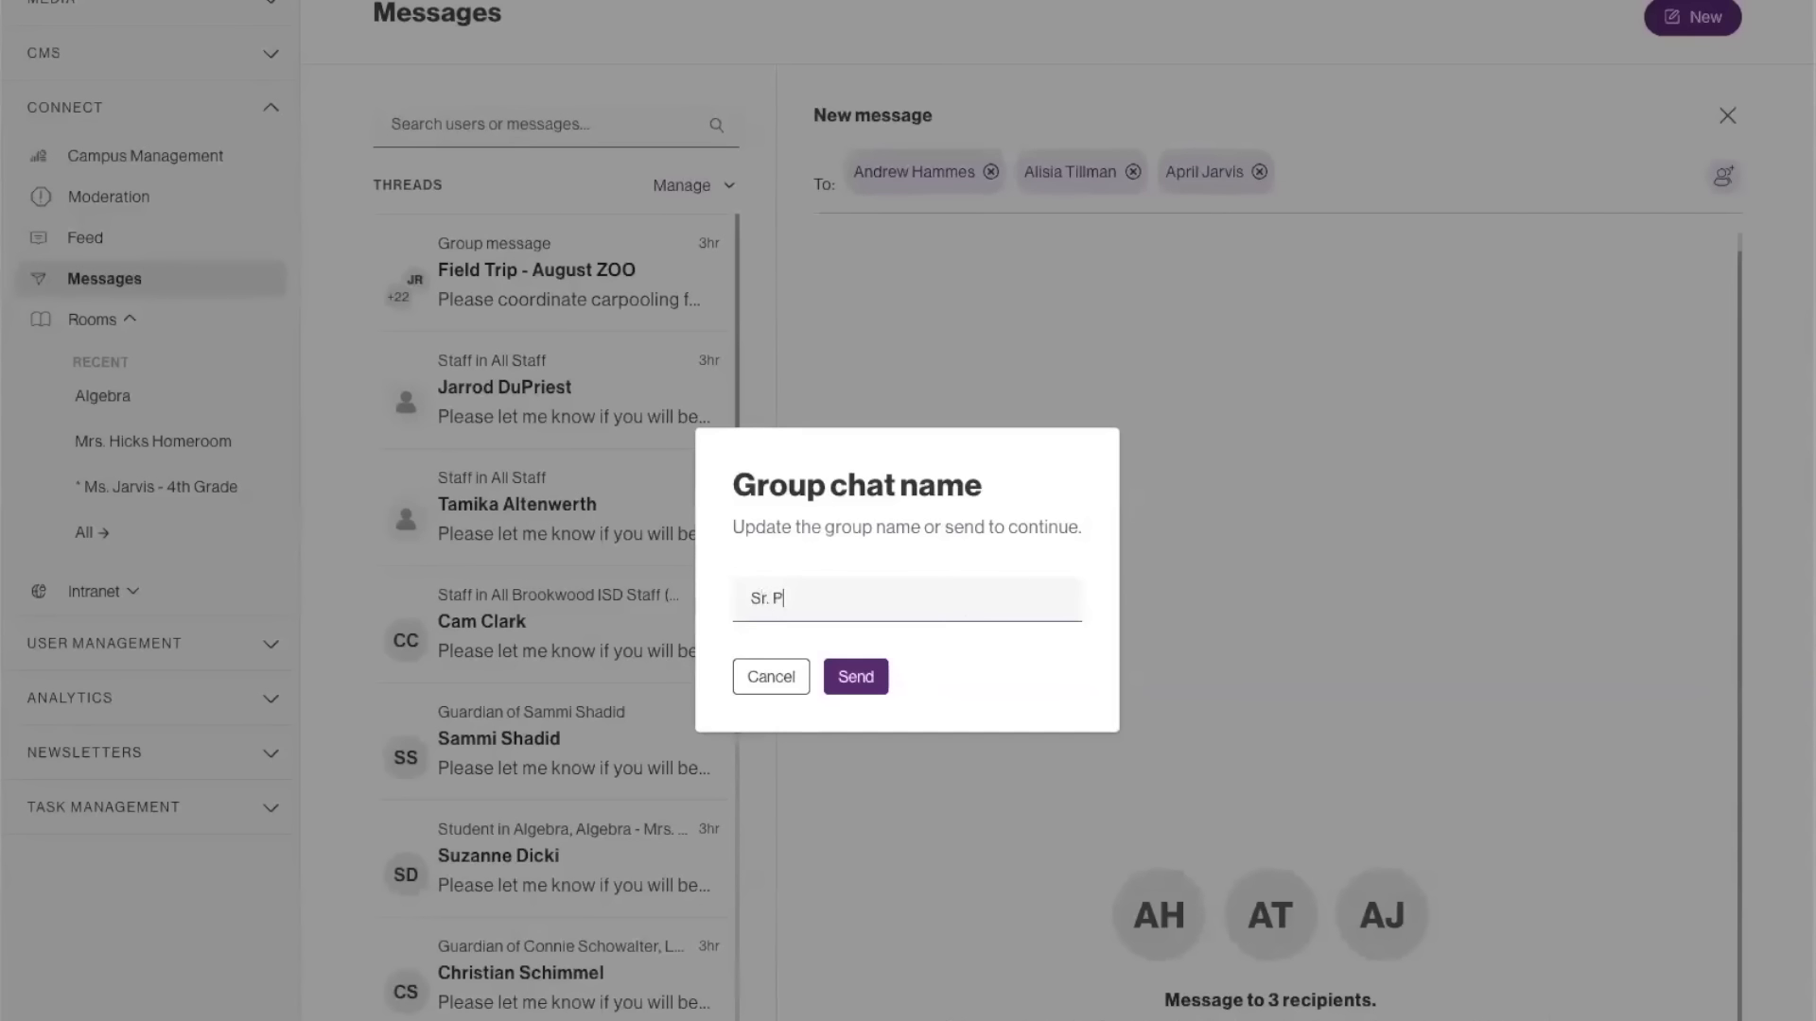
Name the group chat "Sr. Project Group A" and send the message to its recipients.
type("oup A")
left_click(857, 679)
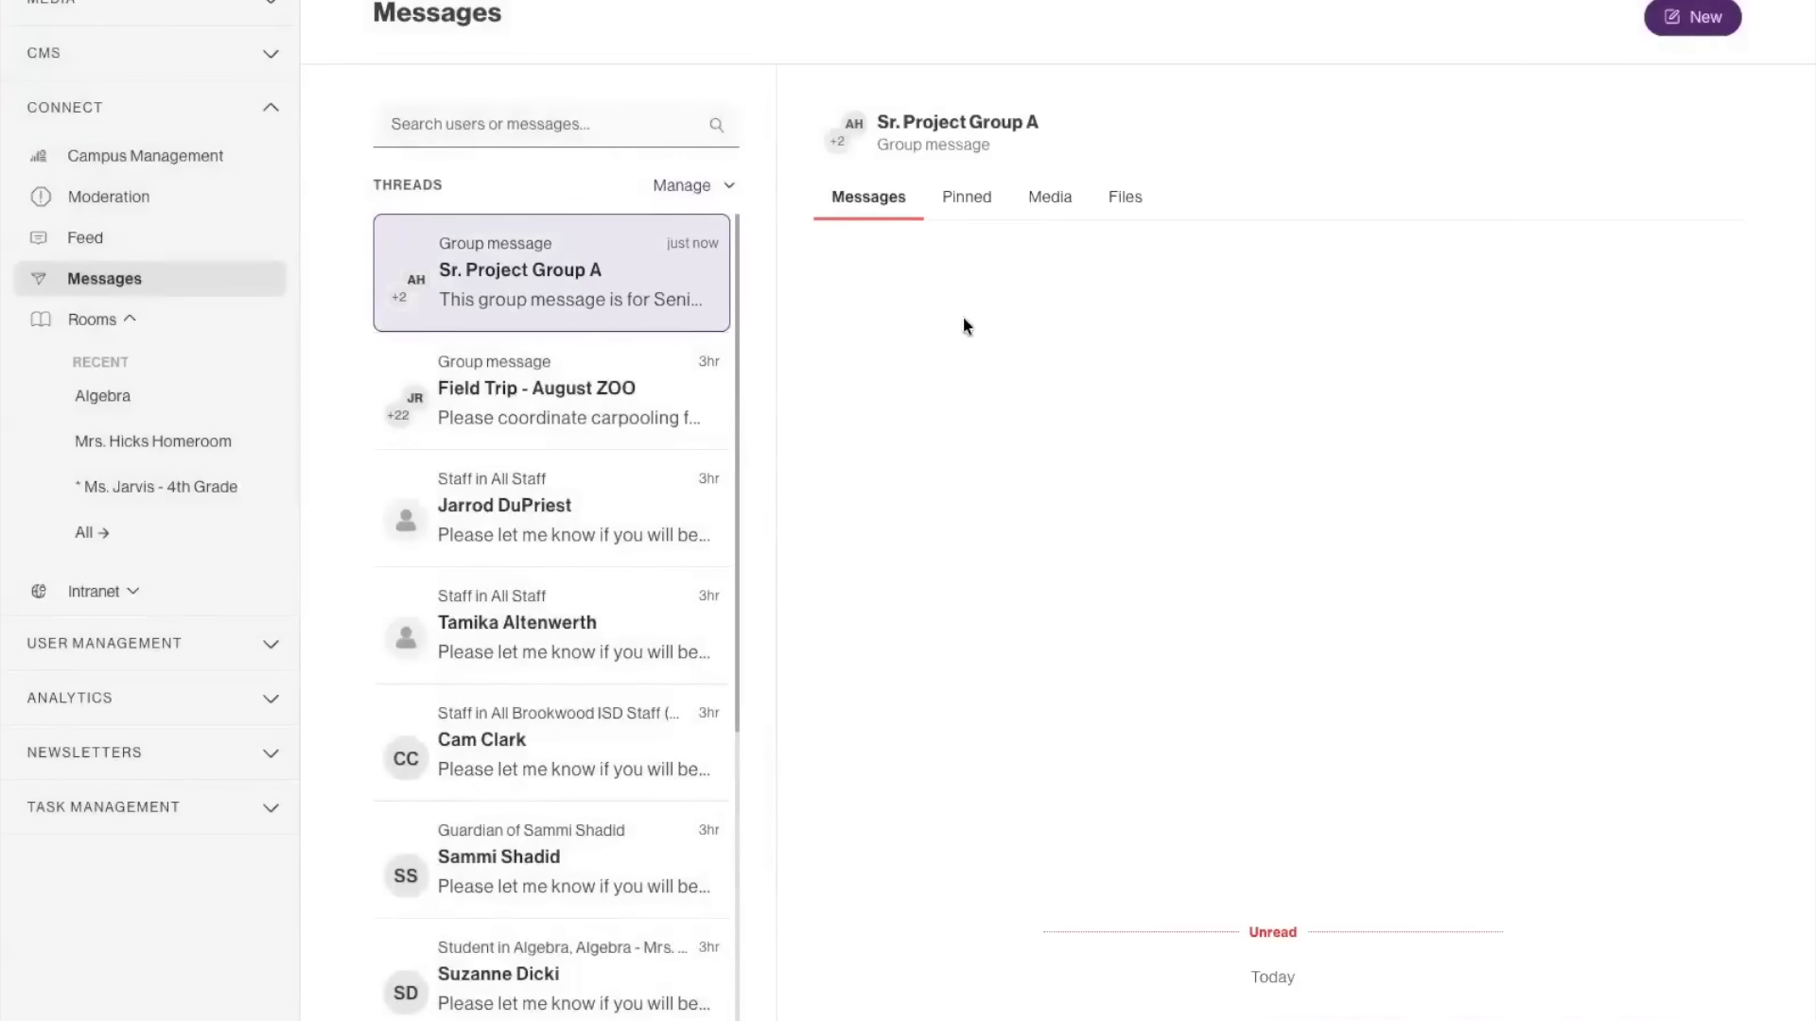
Review the thread details and thread settings of Sr. Project Group A, and return to its conversation.
mouse_move(911, 124)
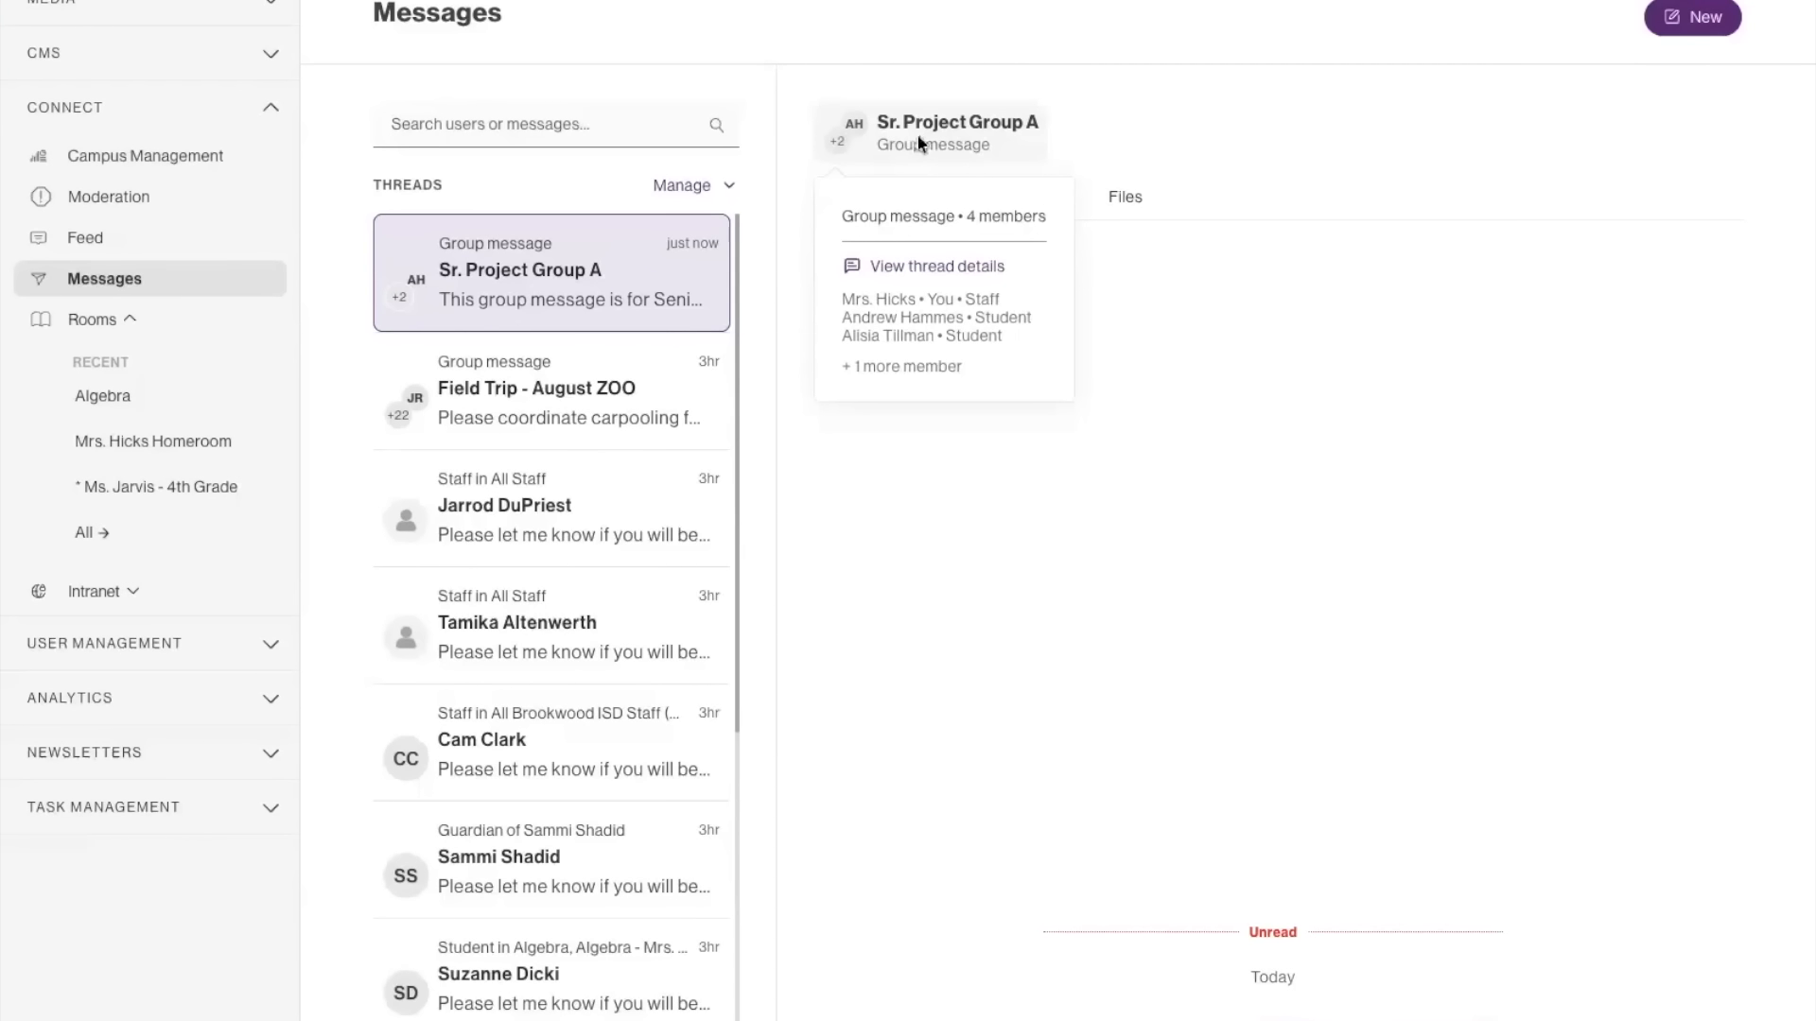
left_click(936, 266)
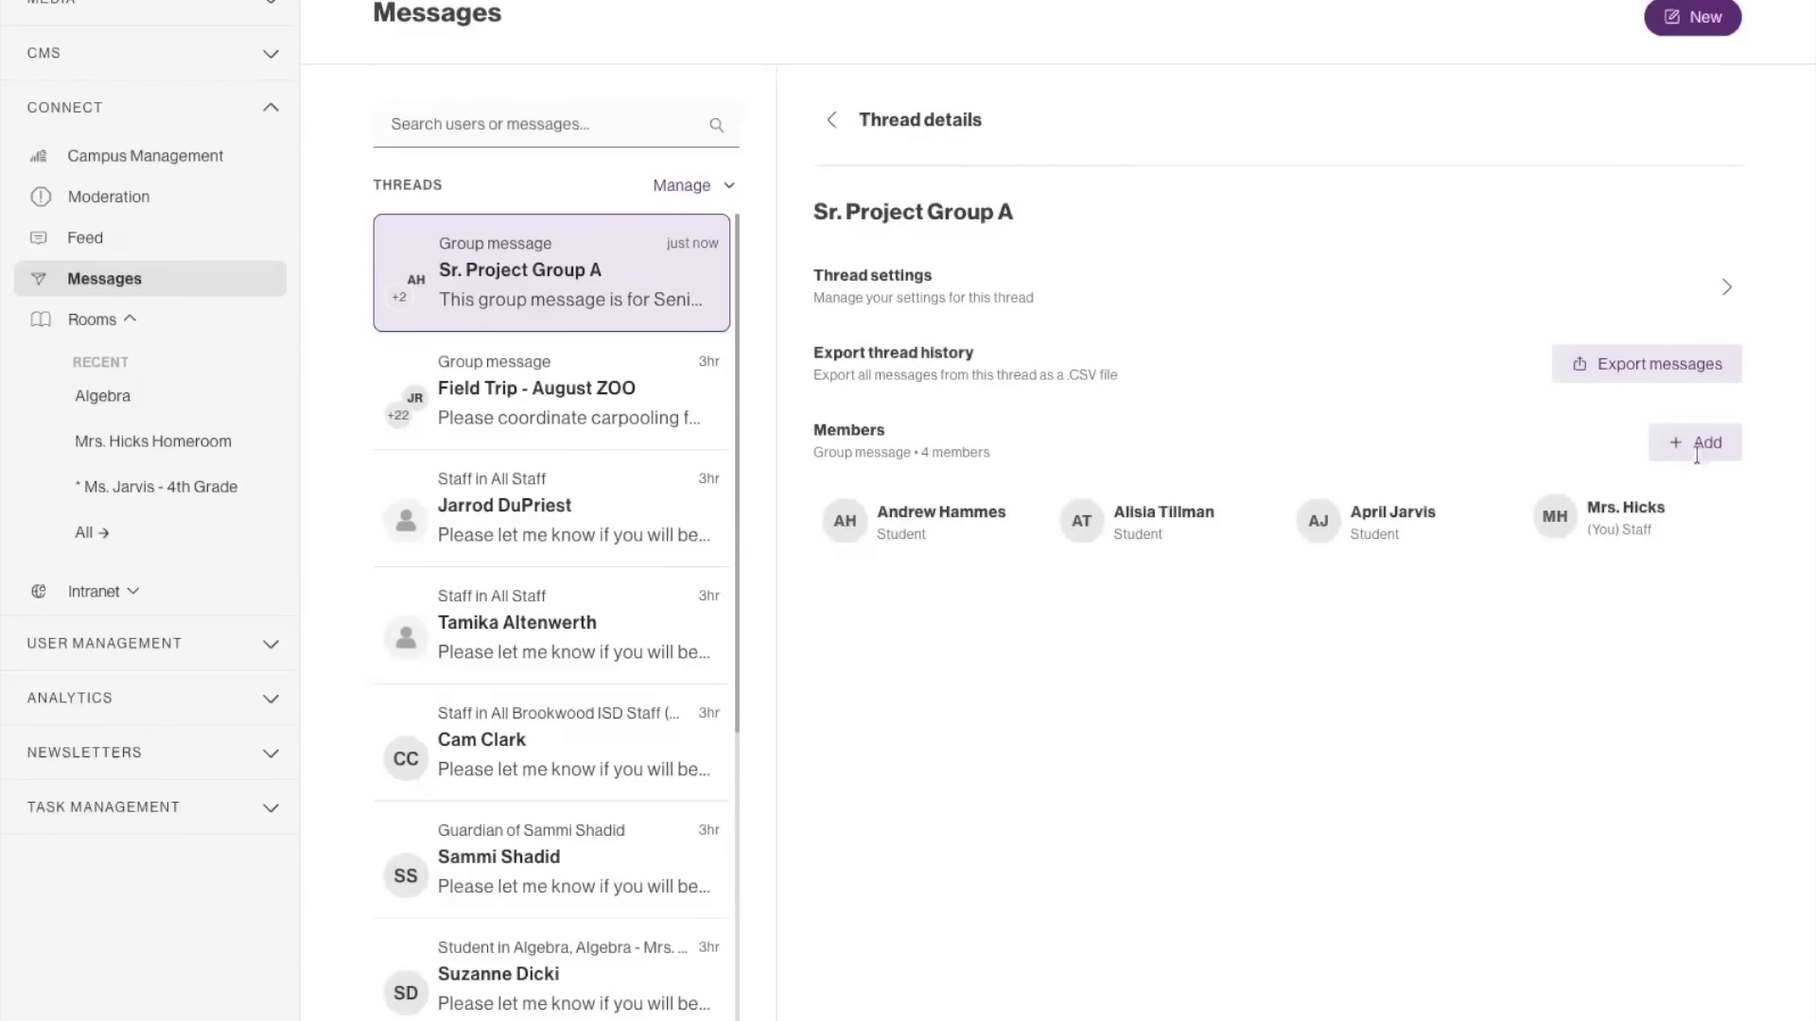
left_click(872, 277)
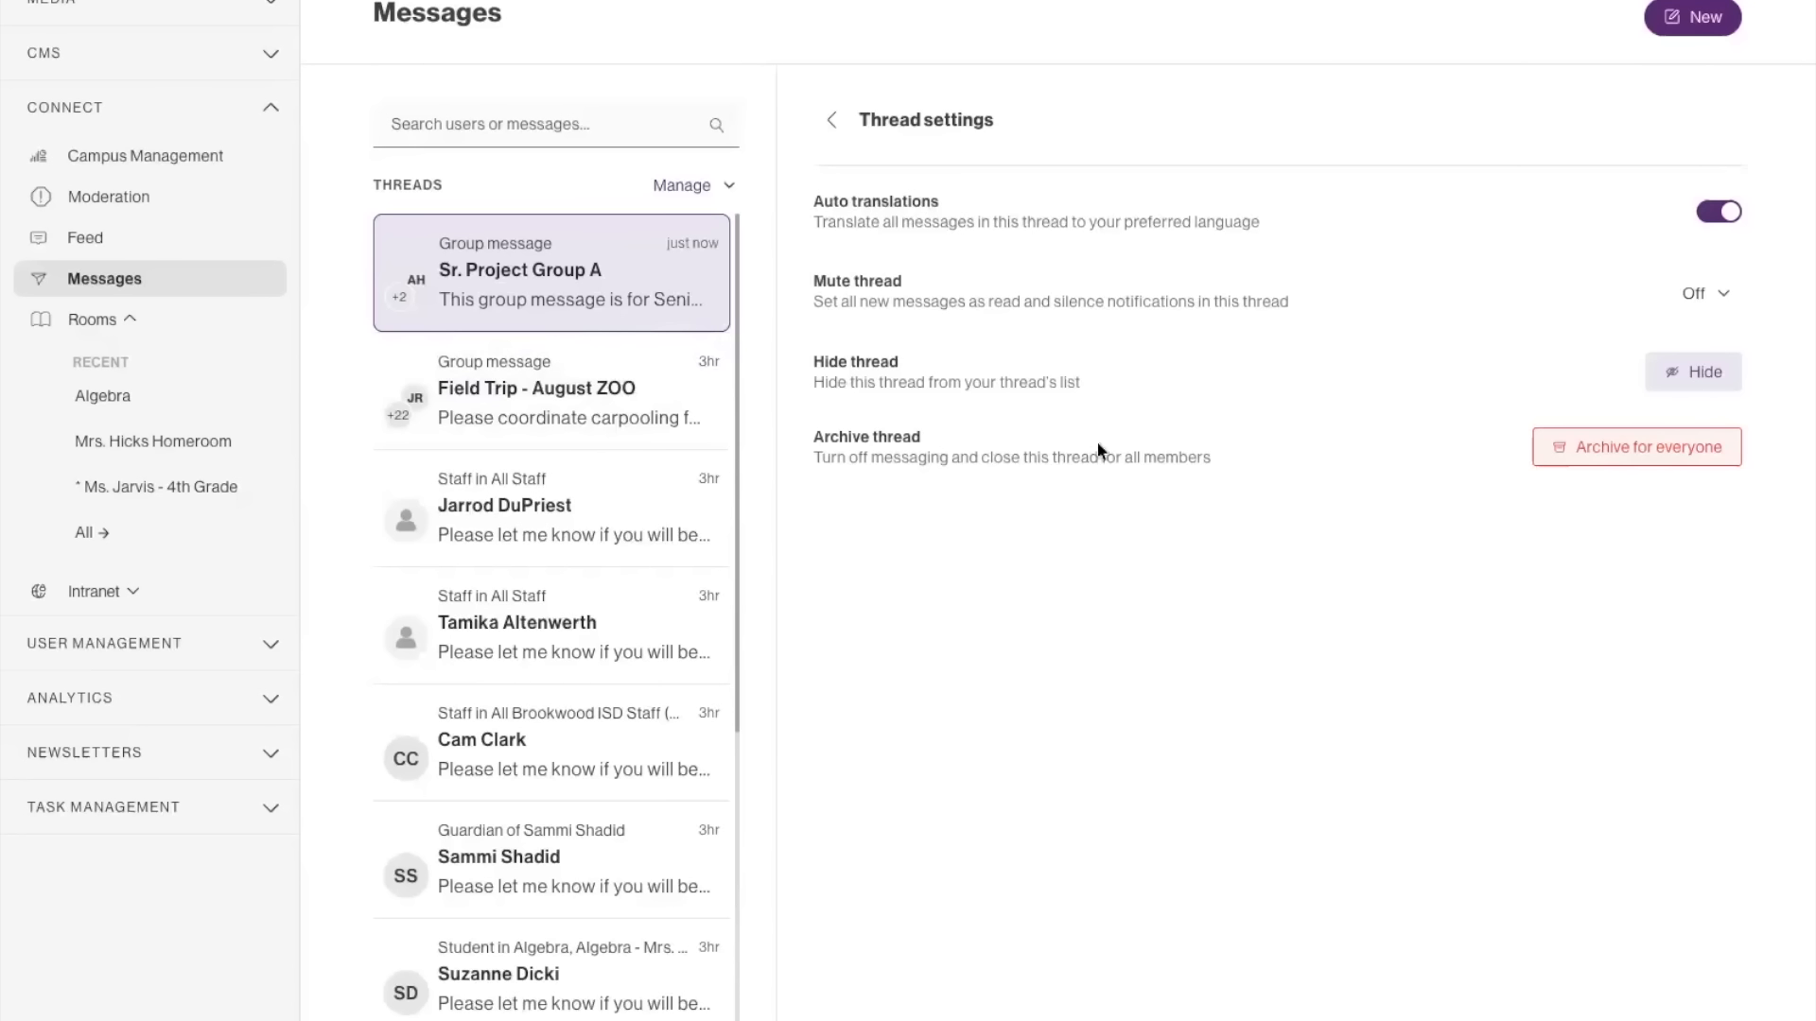
left_click(1608, 463)
left_click(831, 119)
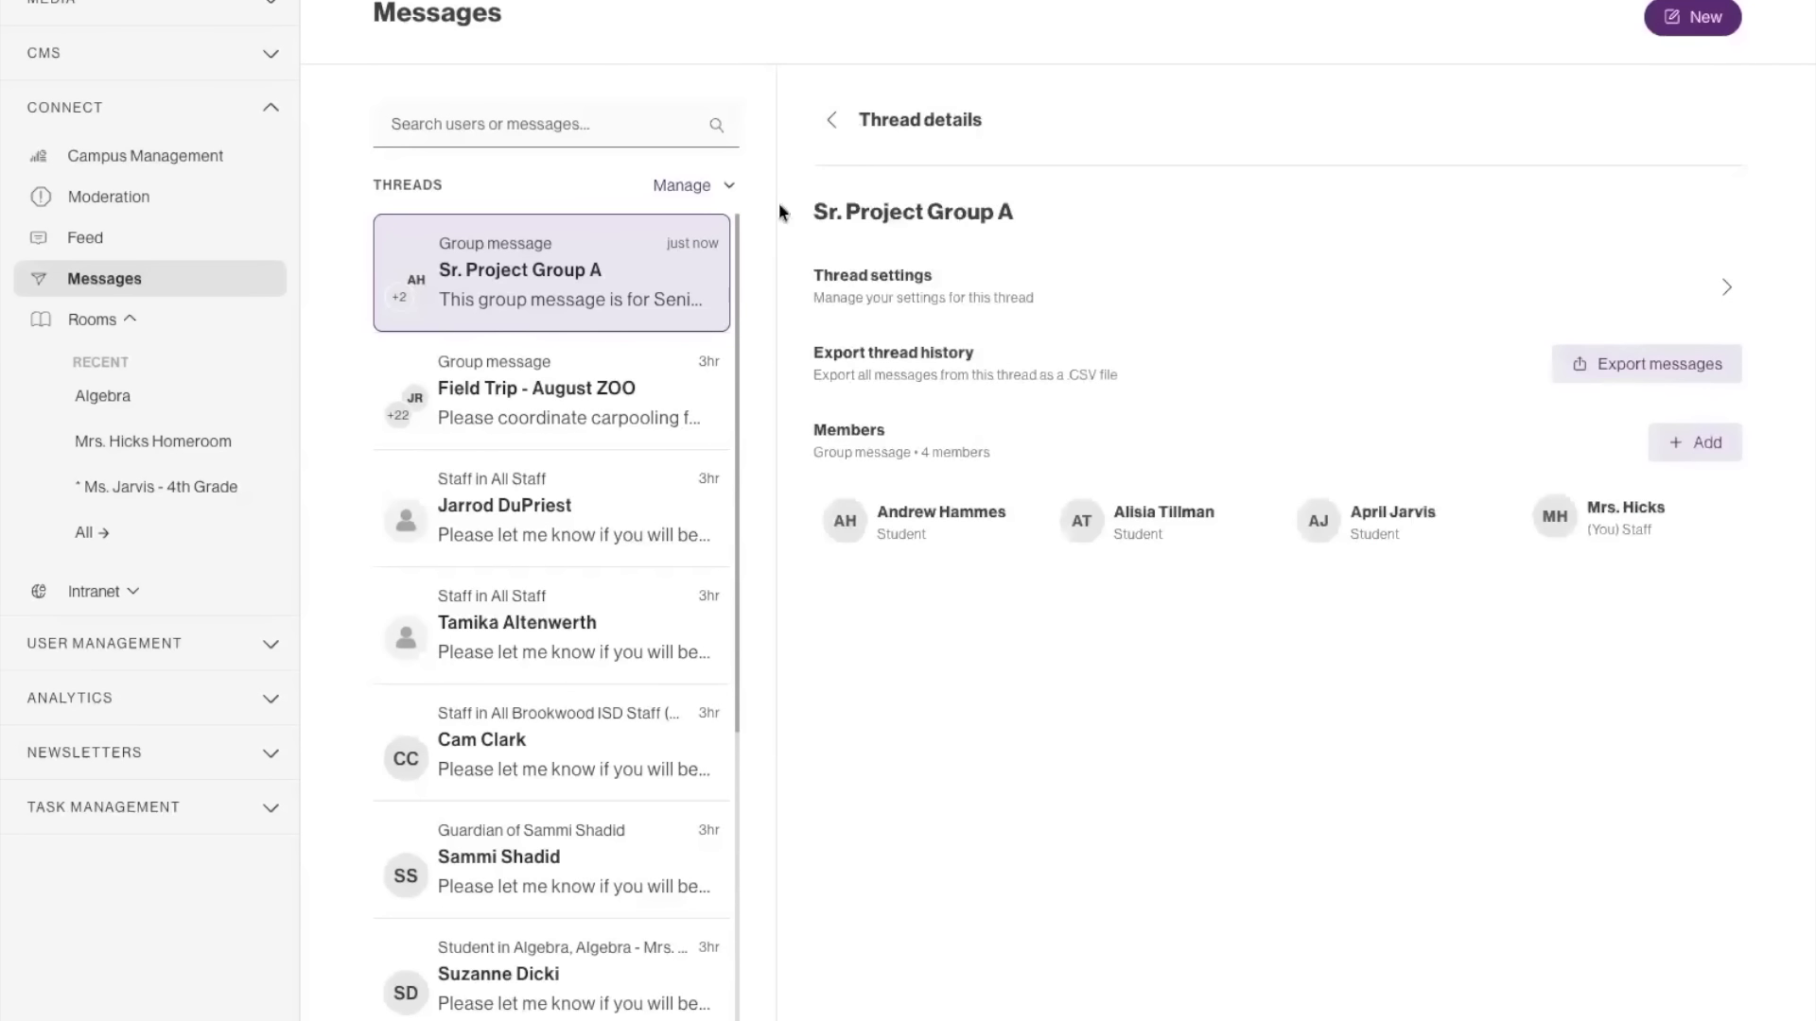
left_click(831, 120)
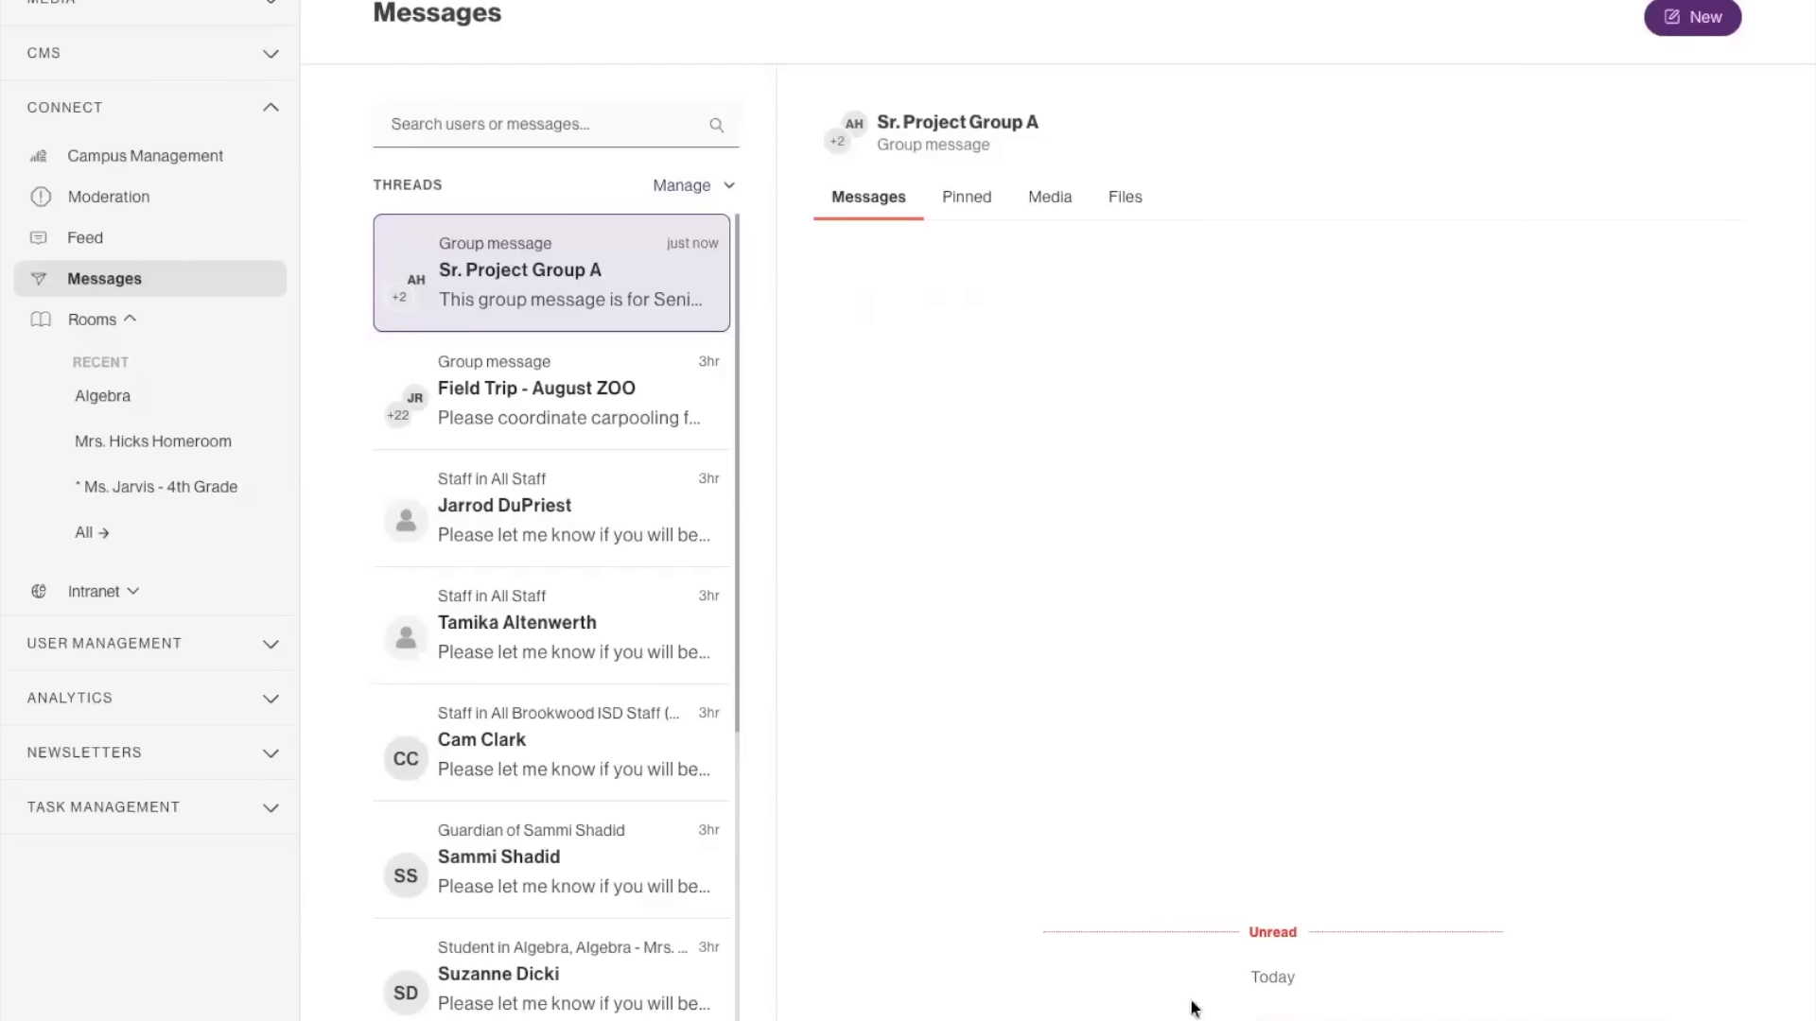
mouse_move(897, 149)
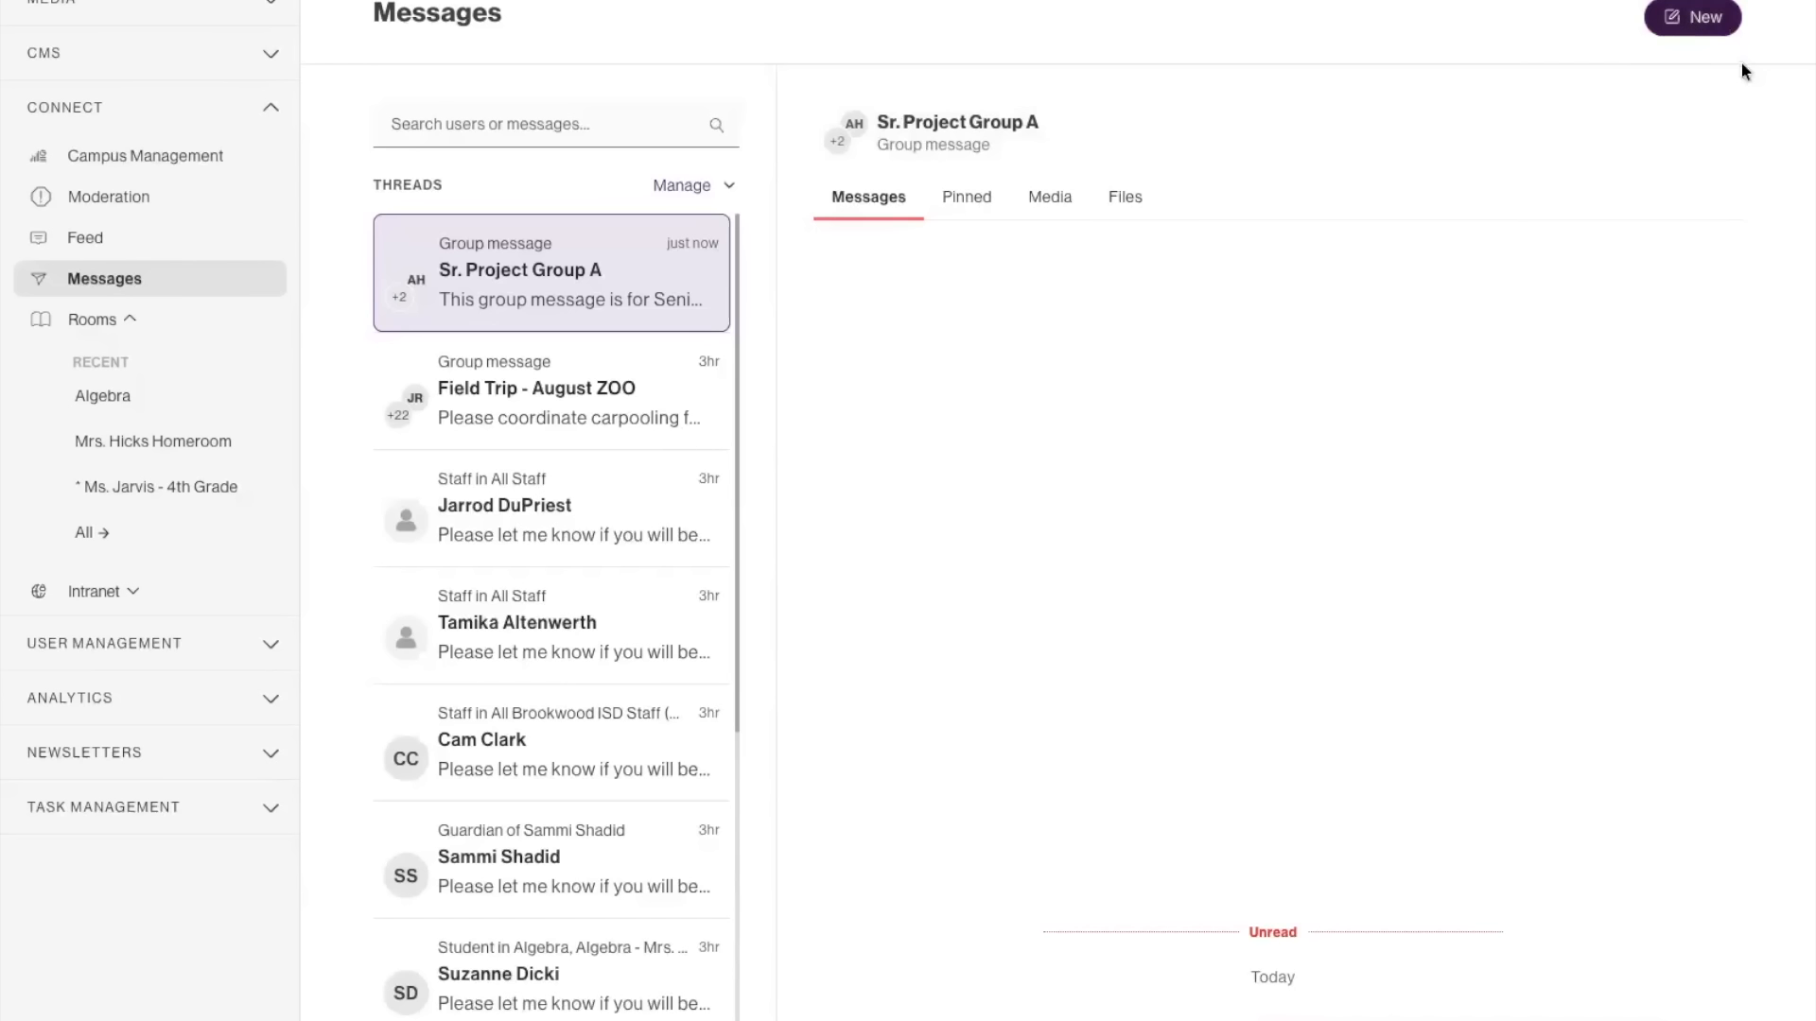
Start a new group message and add every contact from the Algebra II - Section ID: 1155 roster.
left_click(1692, 17)
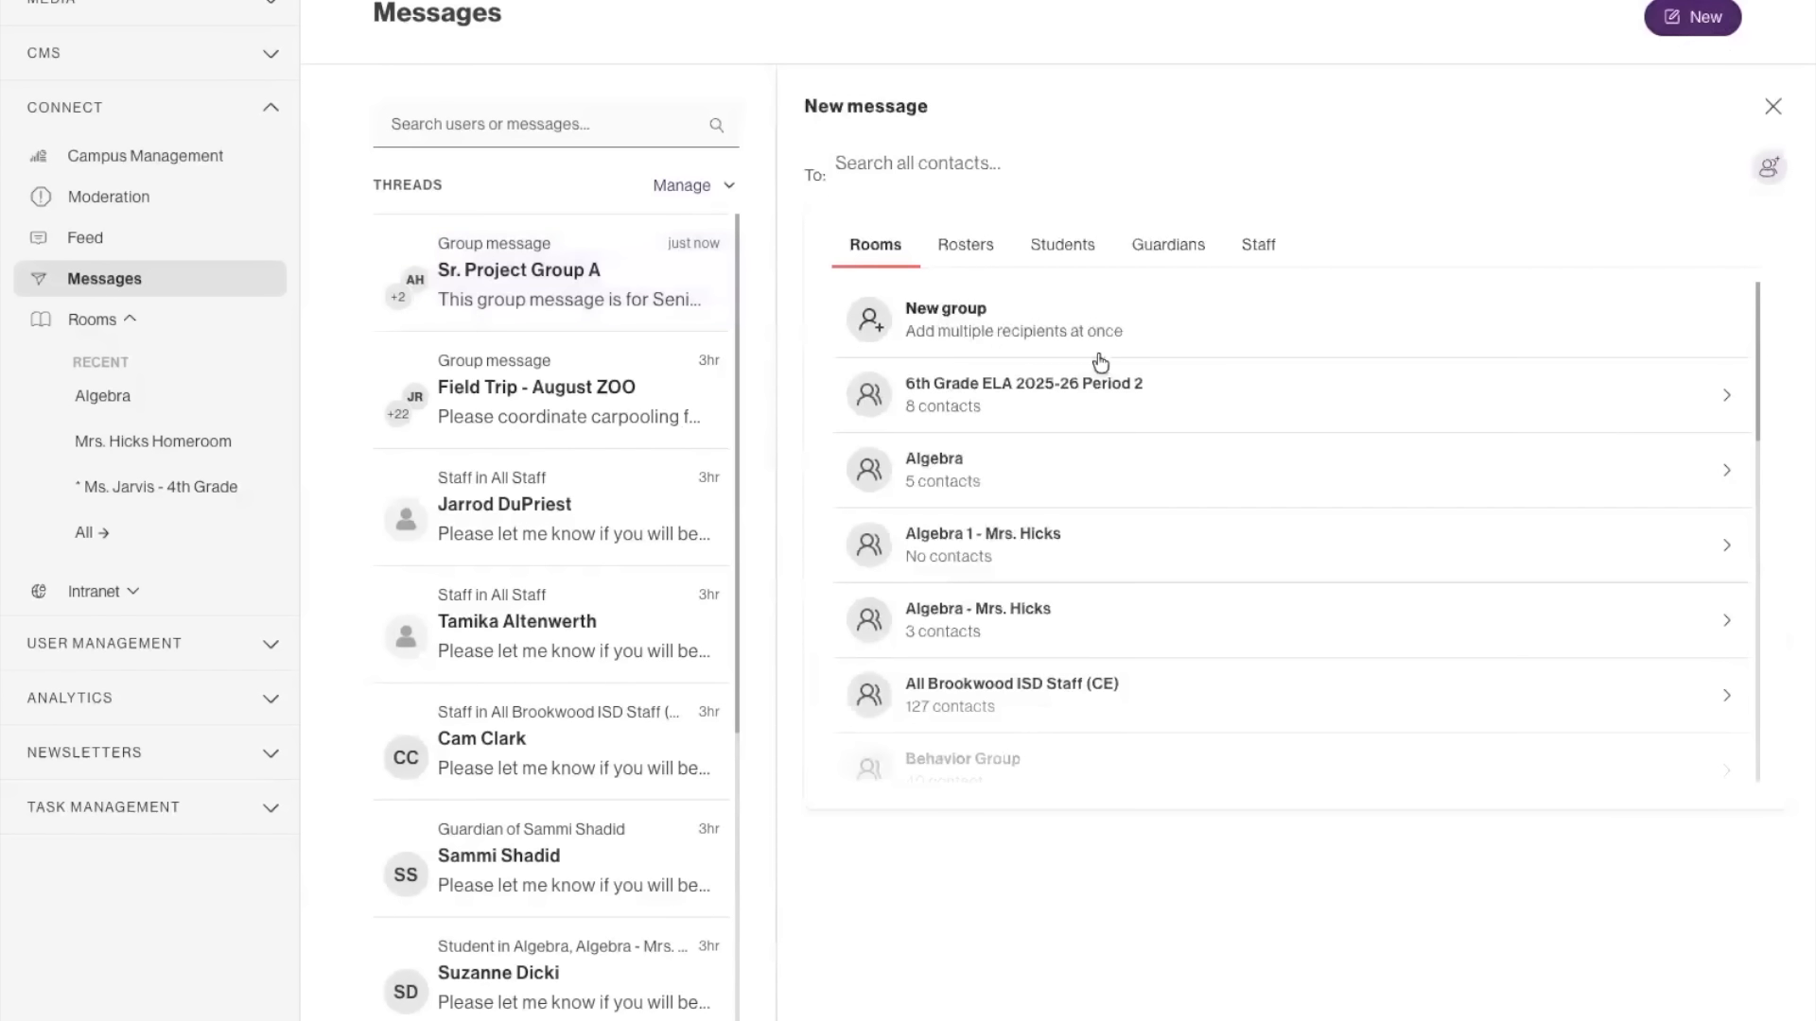
left_click(937, 331)
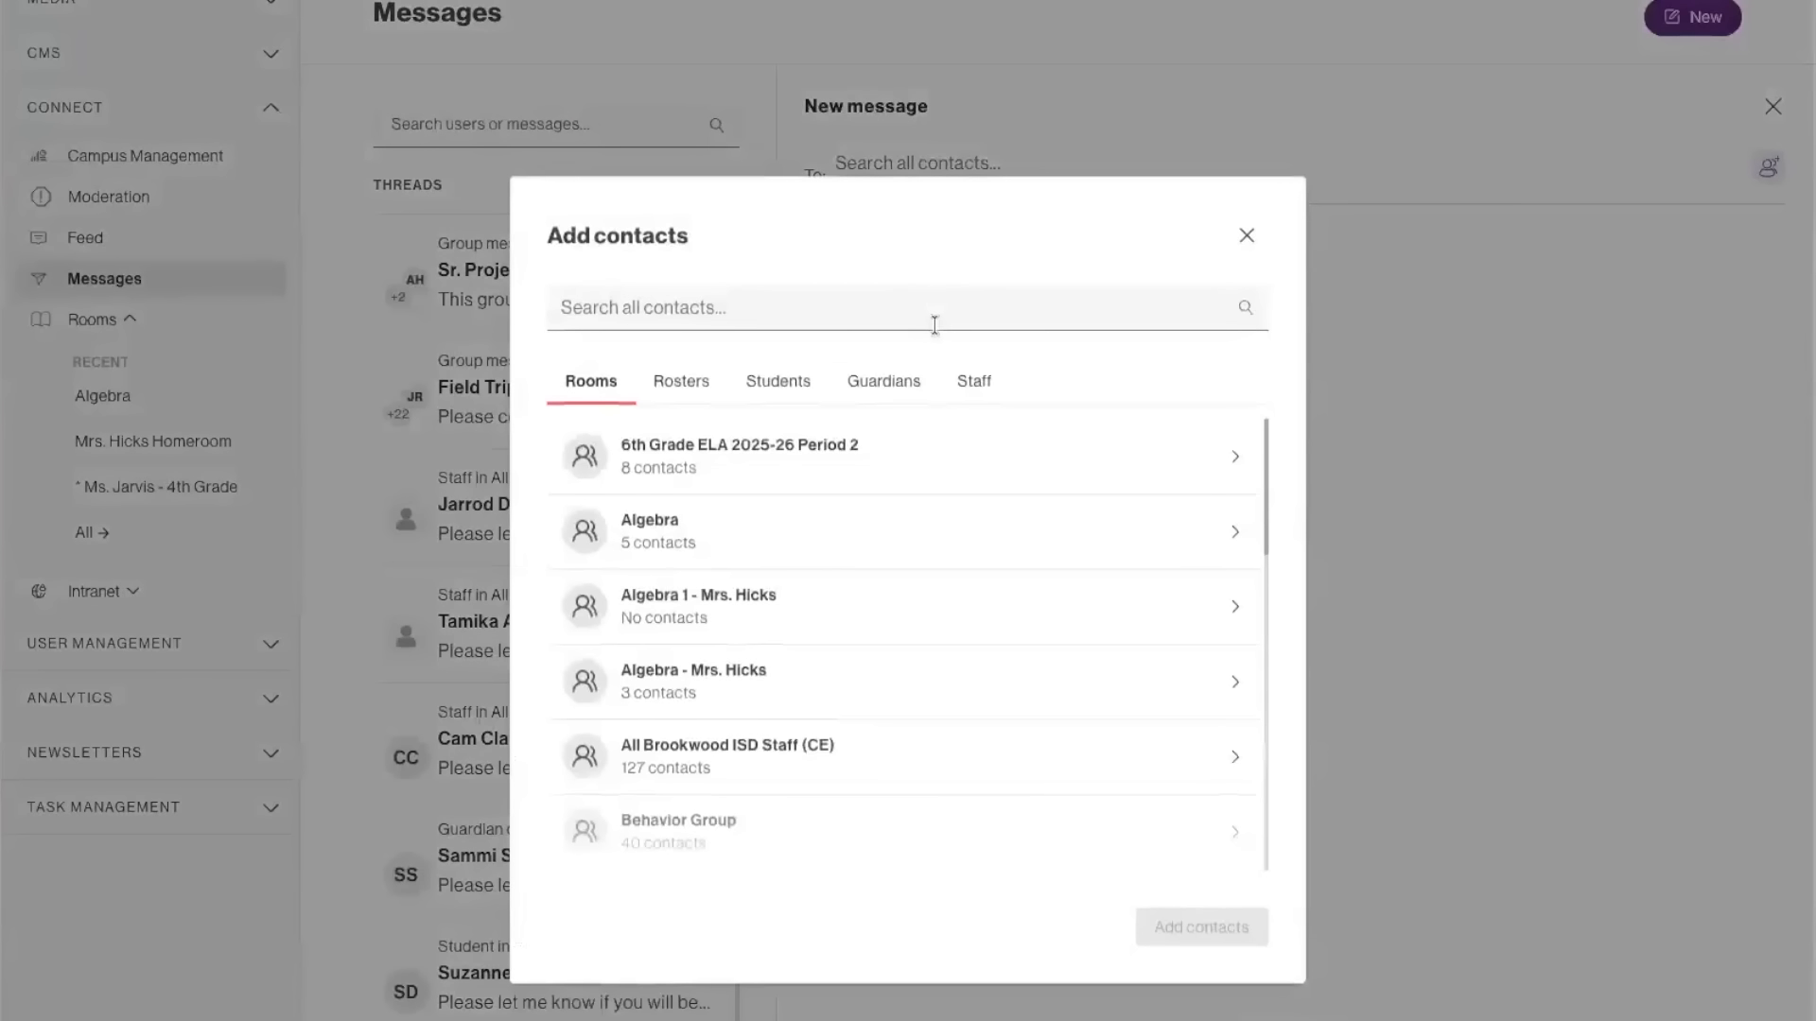
left_click(675, 387)
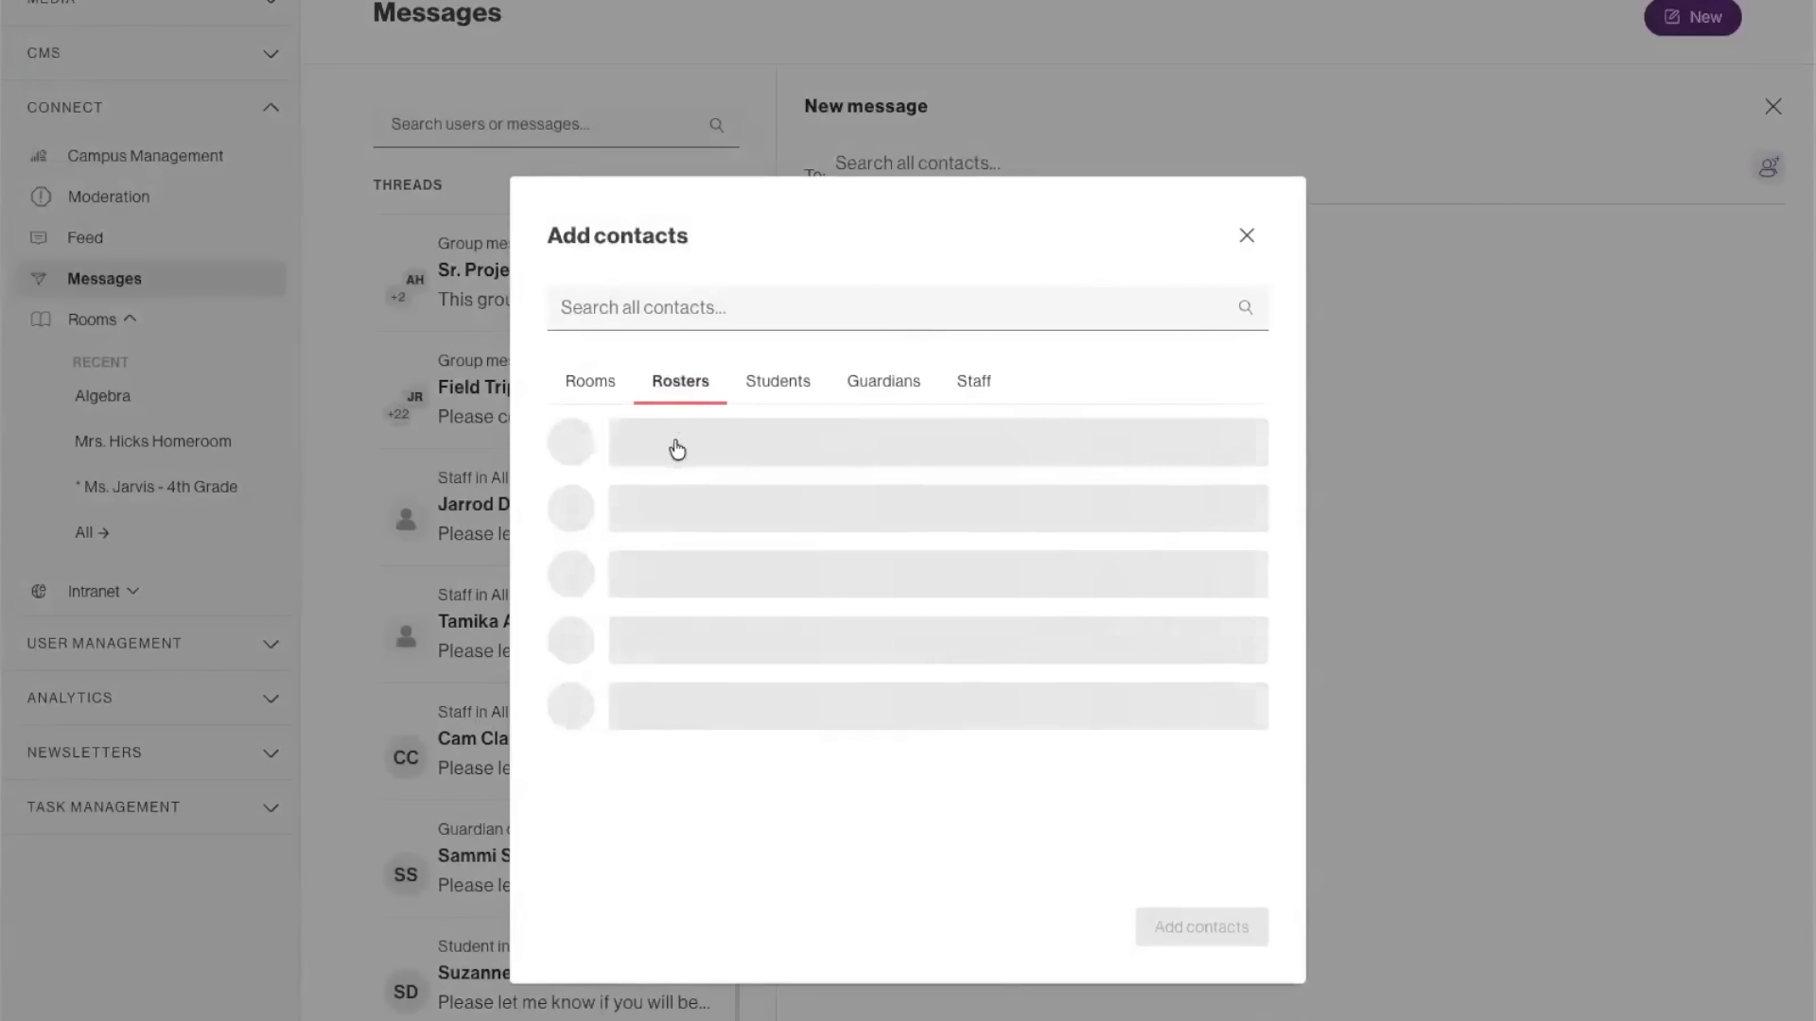
left_click(663, 616)
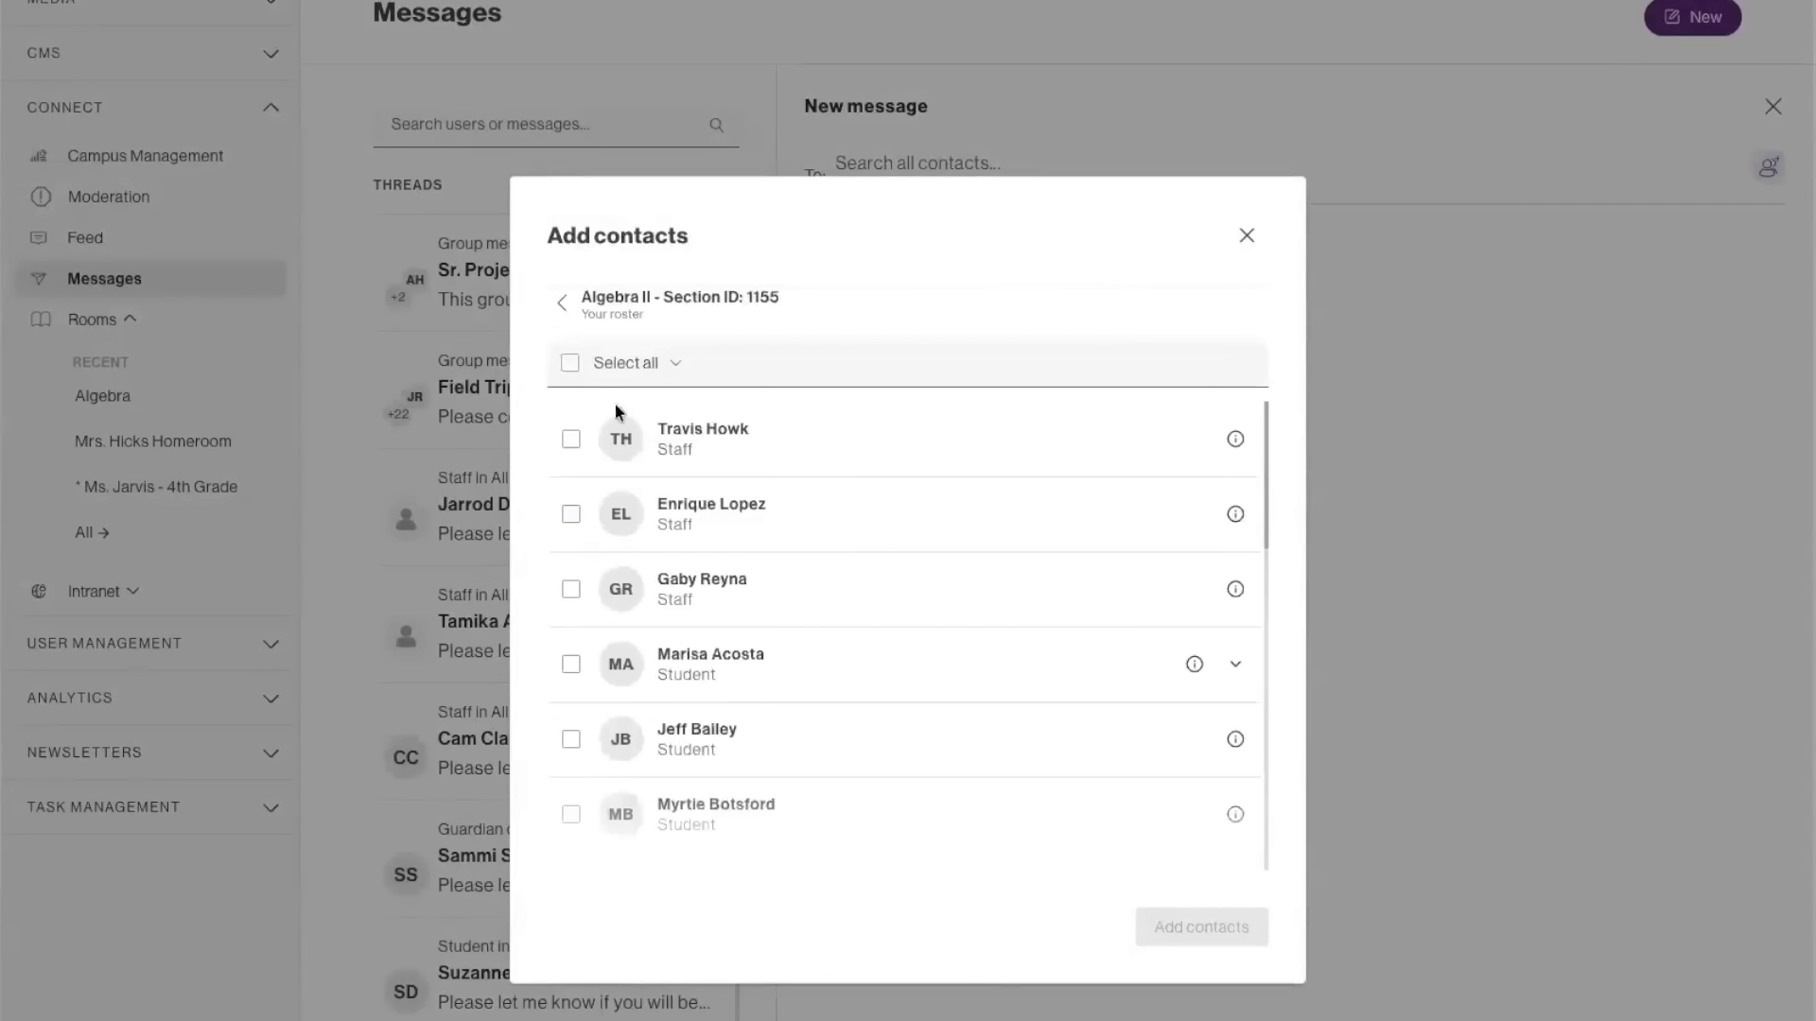
left_click(571, 365)
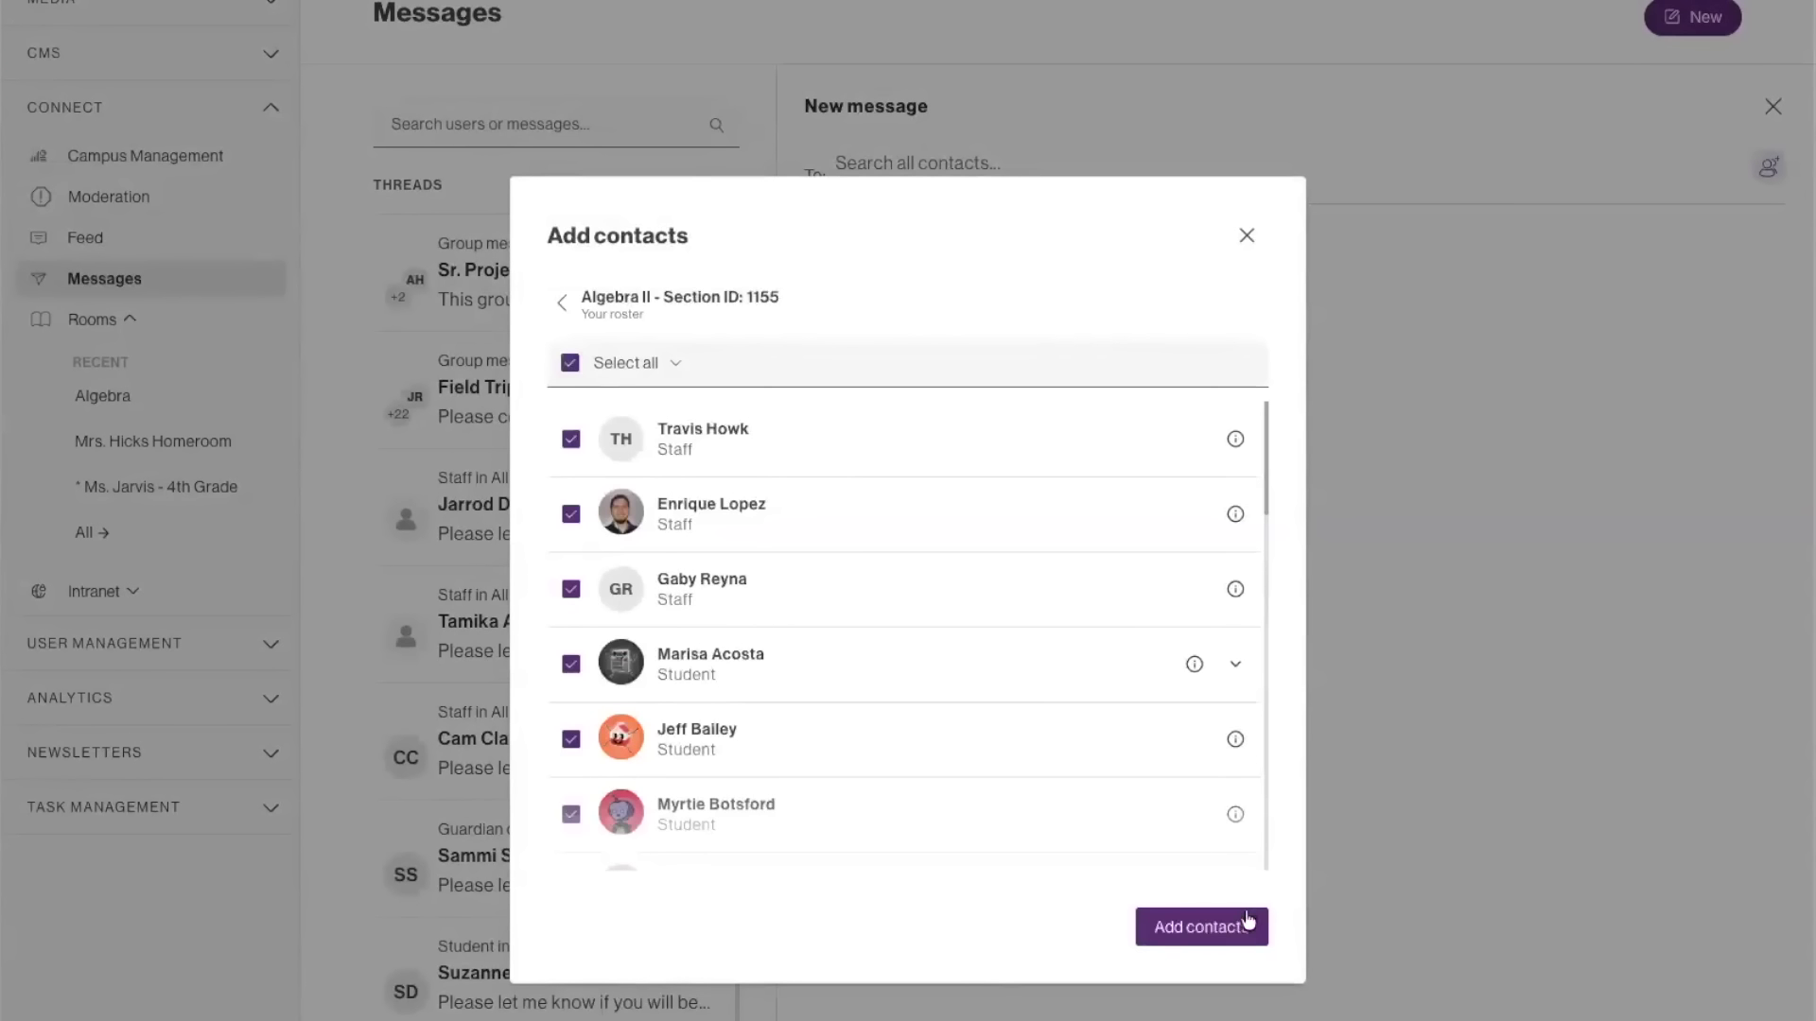
left_click(1243, 924)
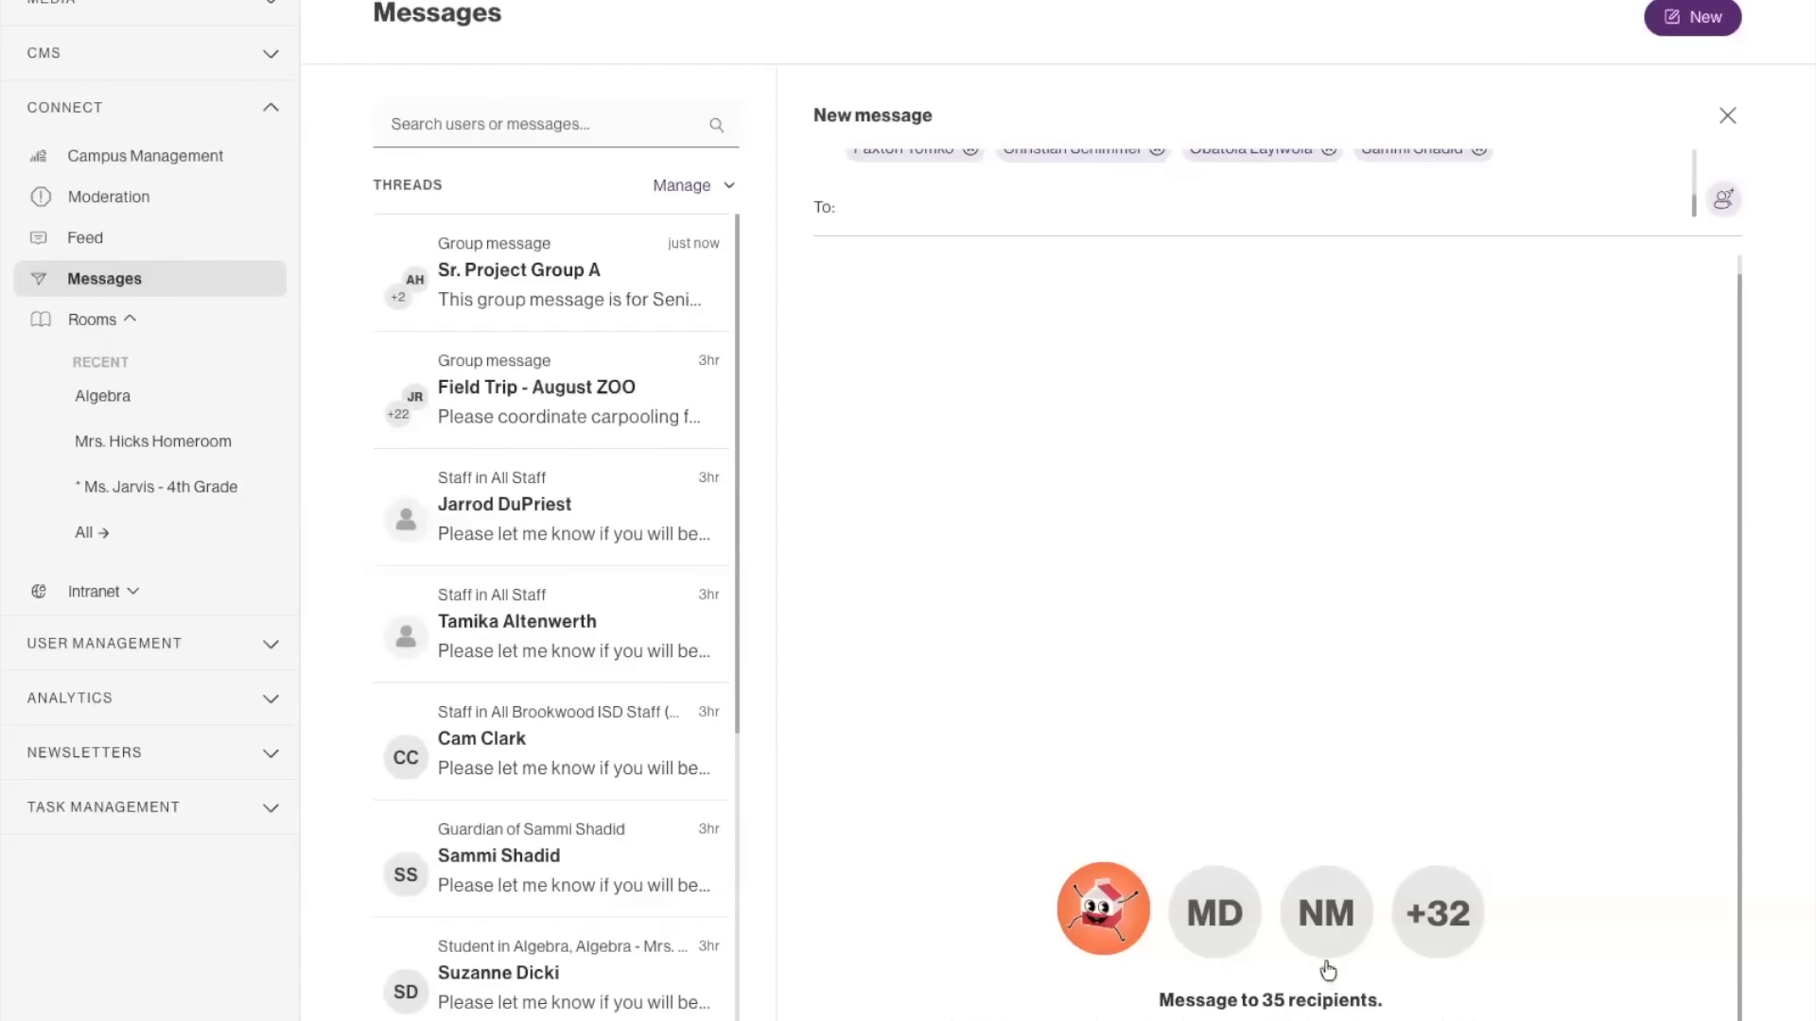
Send the message separately to each recipient with the threads not hidden, and open the first thread in the list.
mouse_move(1341, 951)
left_click(1442, 988)
left_click(778, 662)
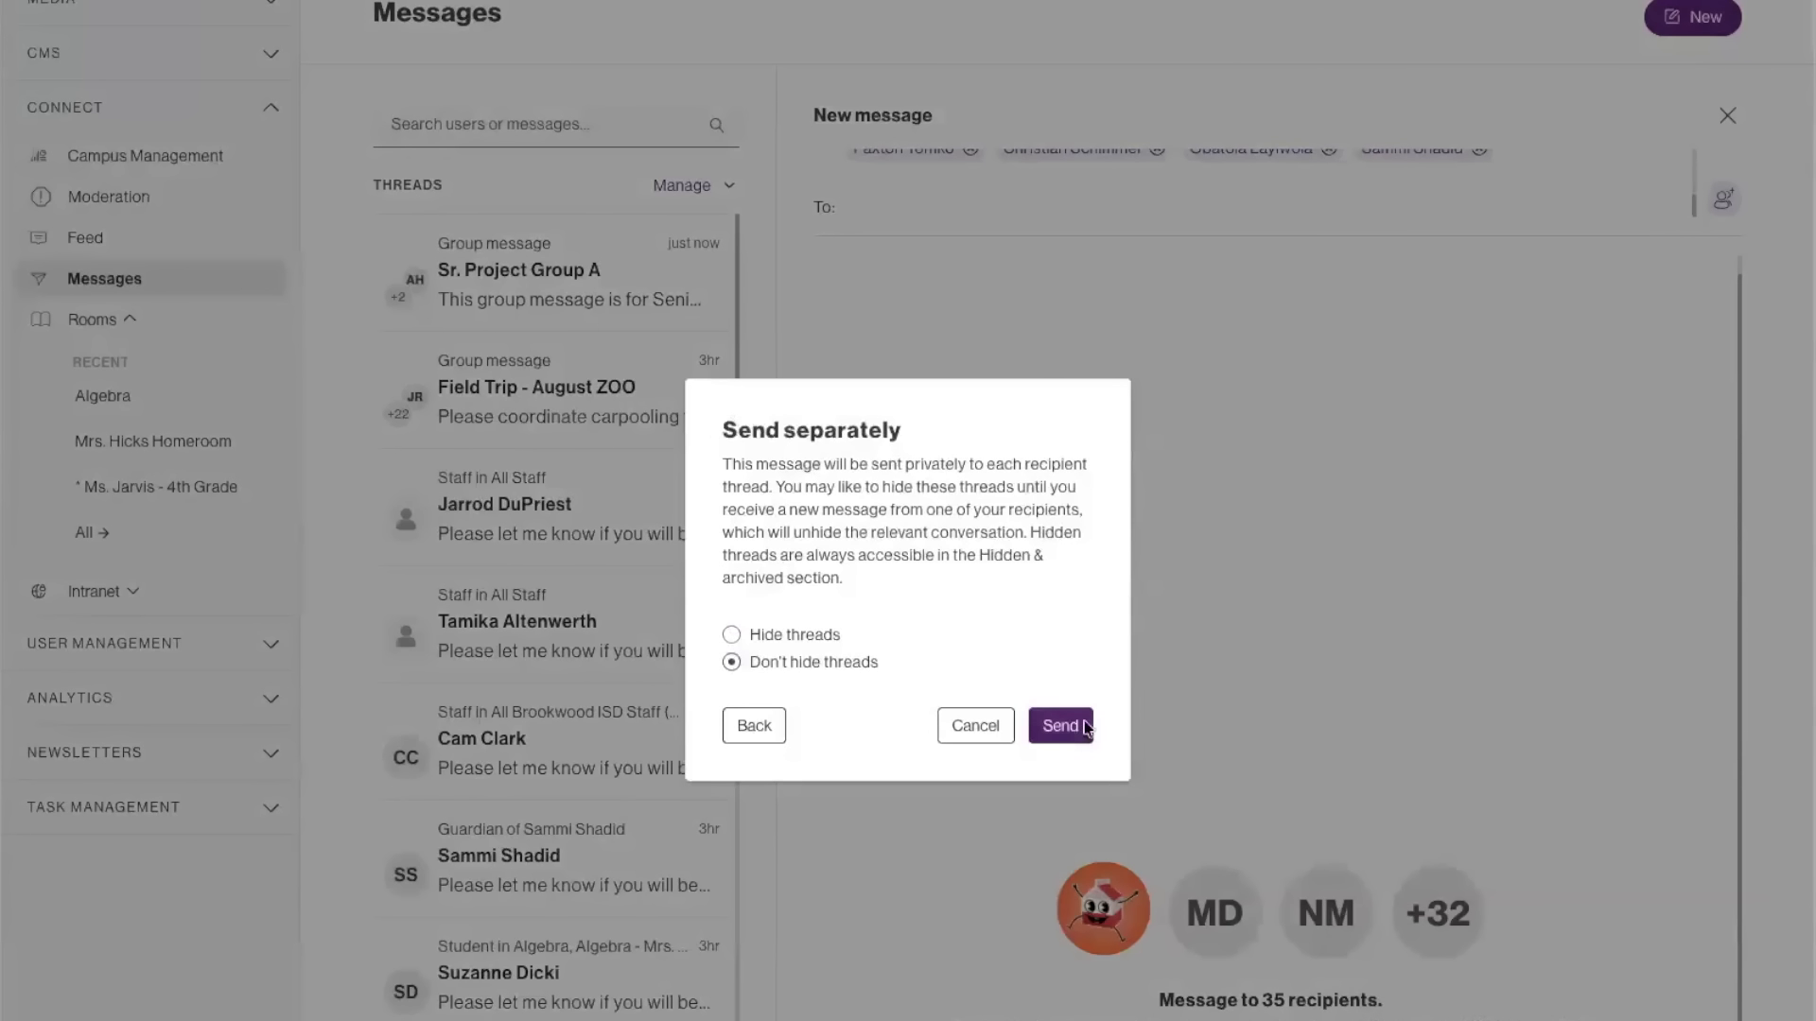
left_click(1073, 725)
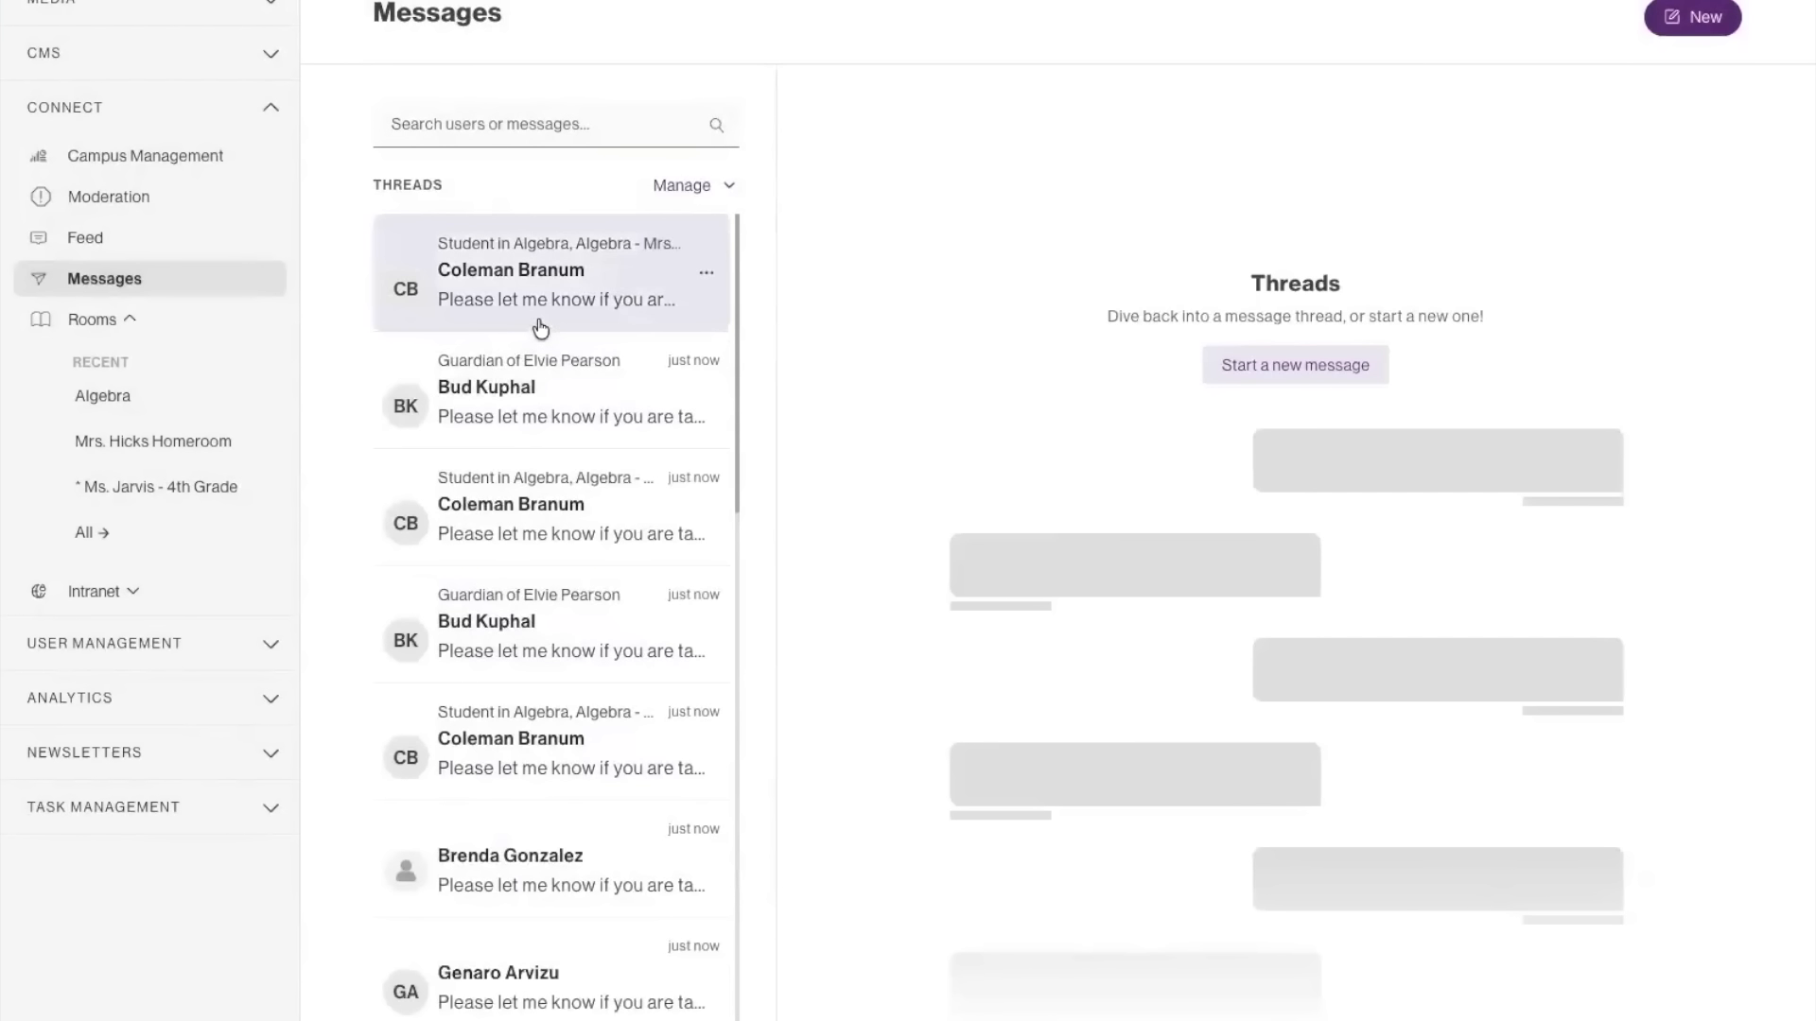
left_click(587, 315)
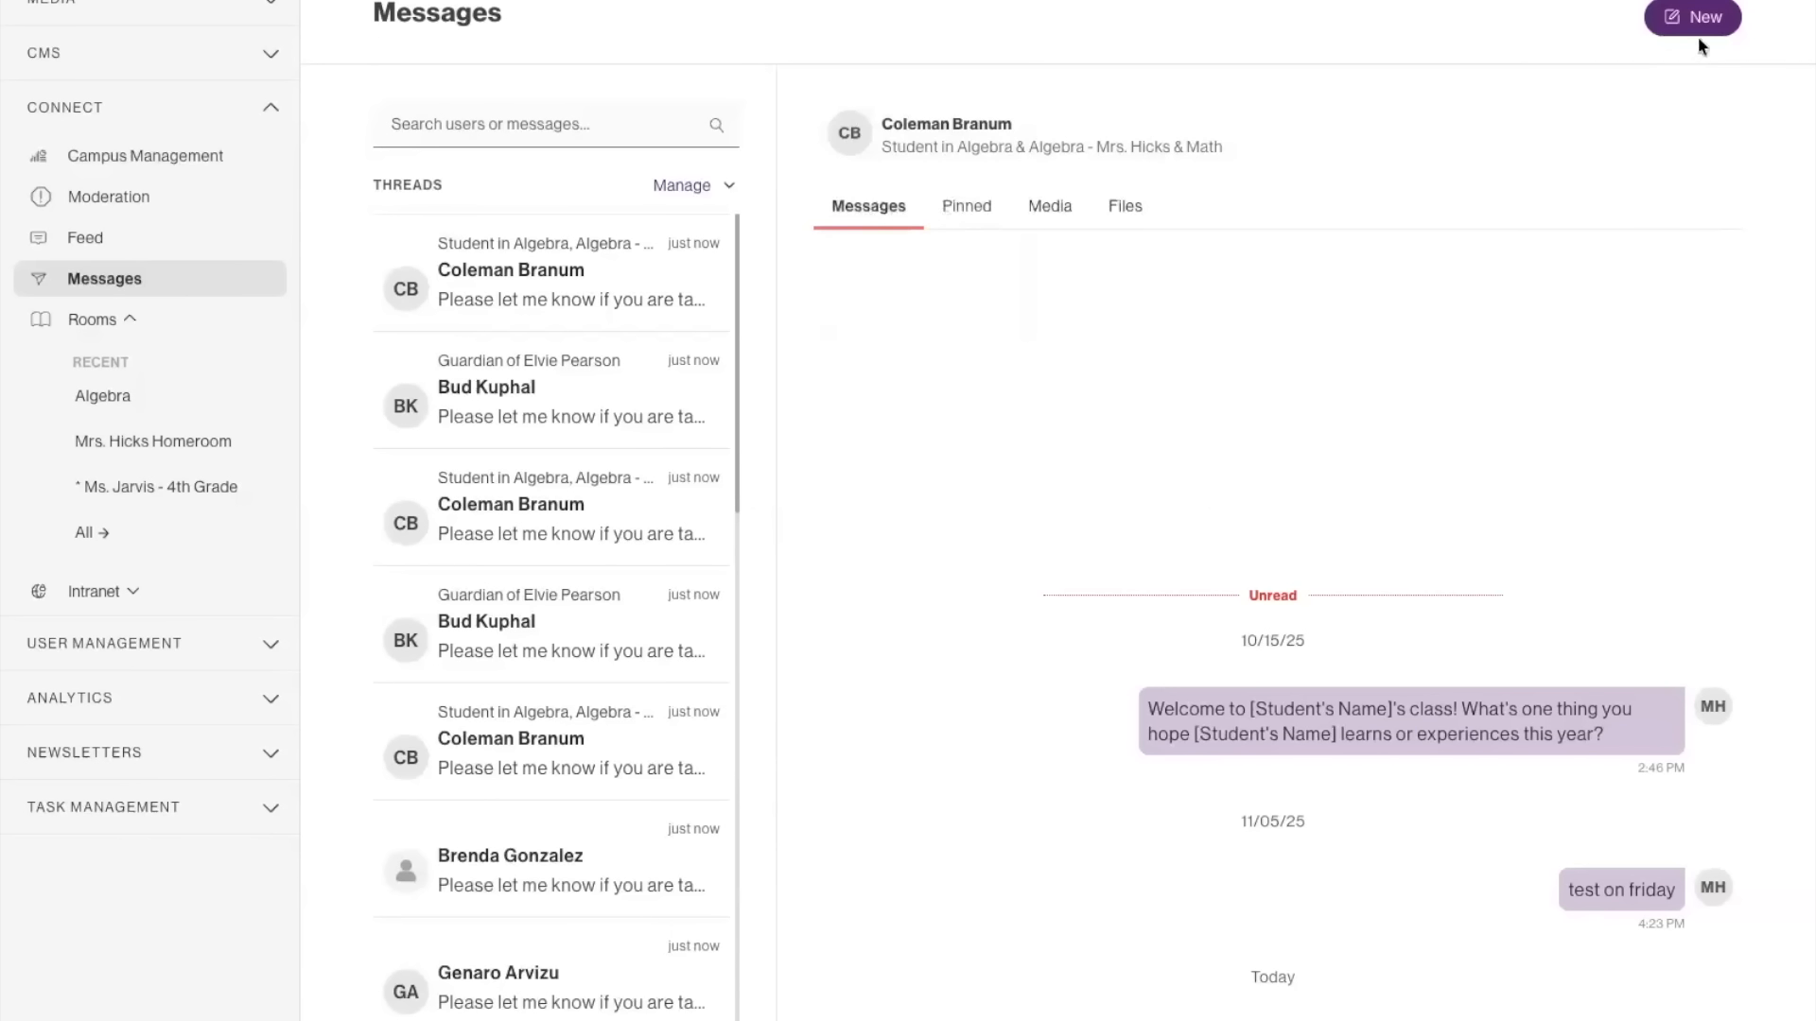
Start a new group message and select the first listed guardian together with all three of that guardian's students.
left_click(1679, 13)
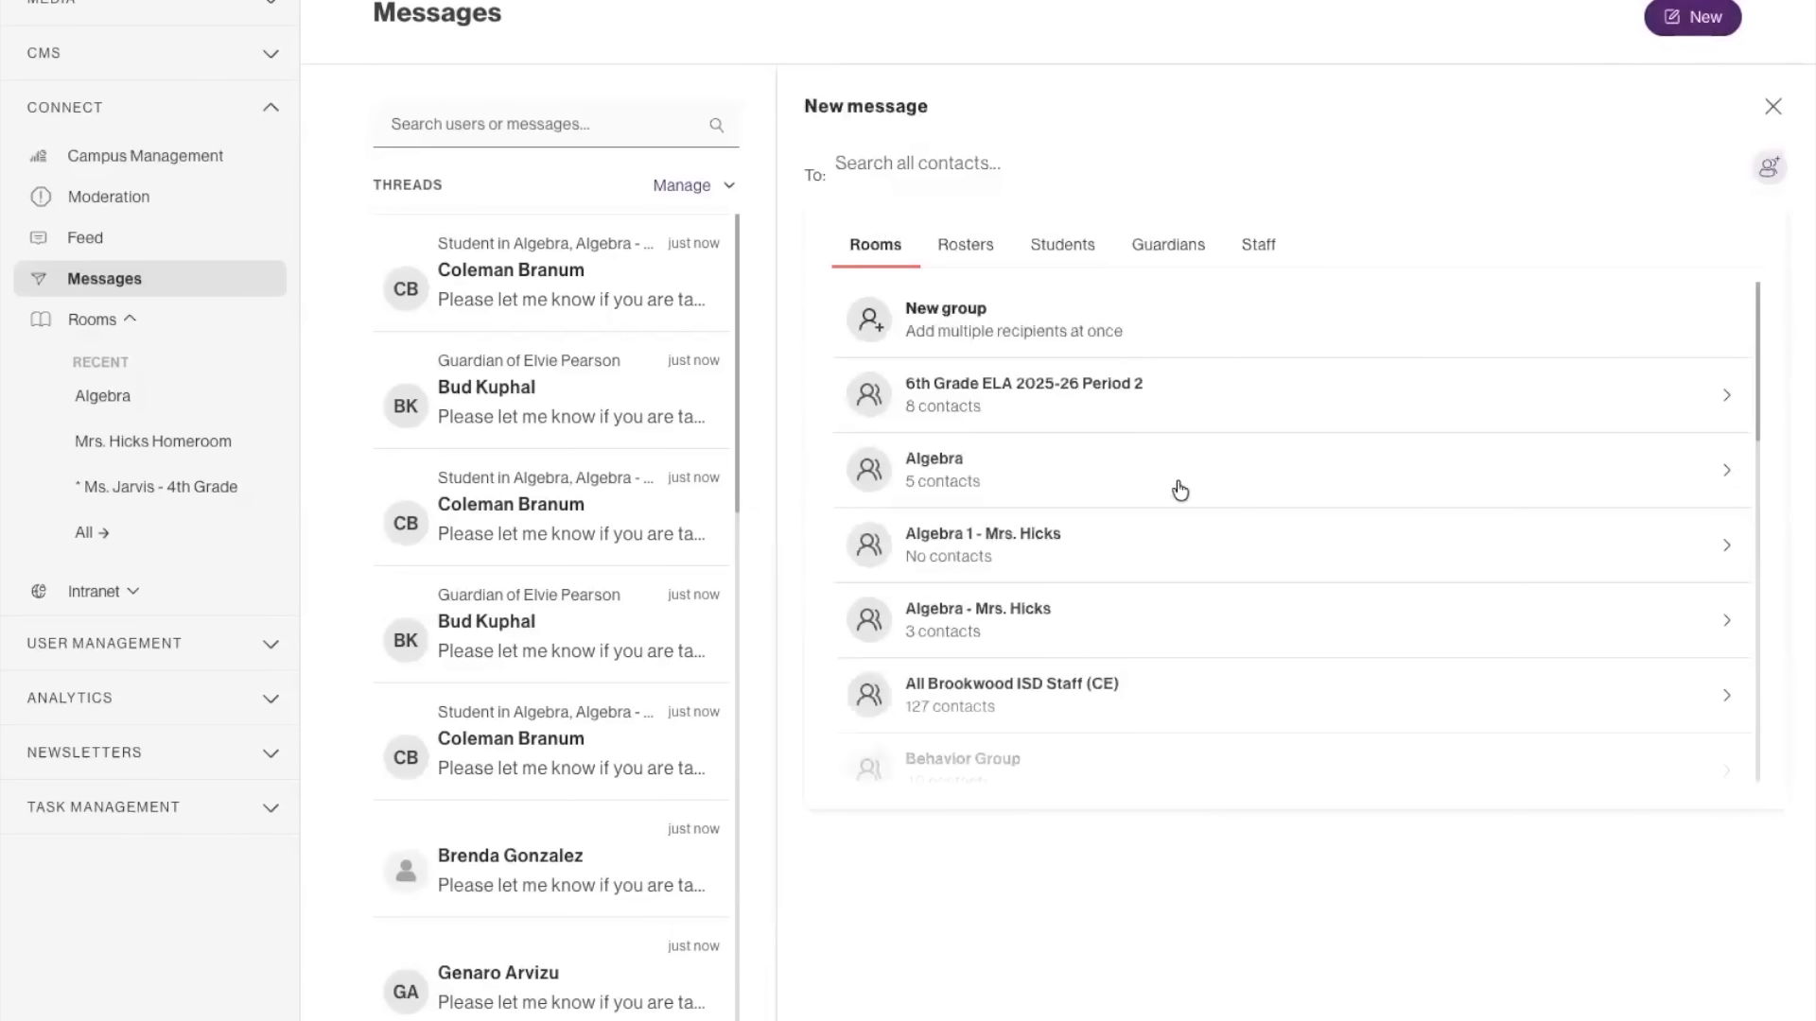
left_click(1006, 348)
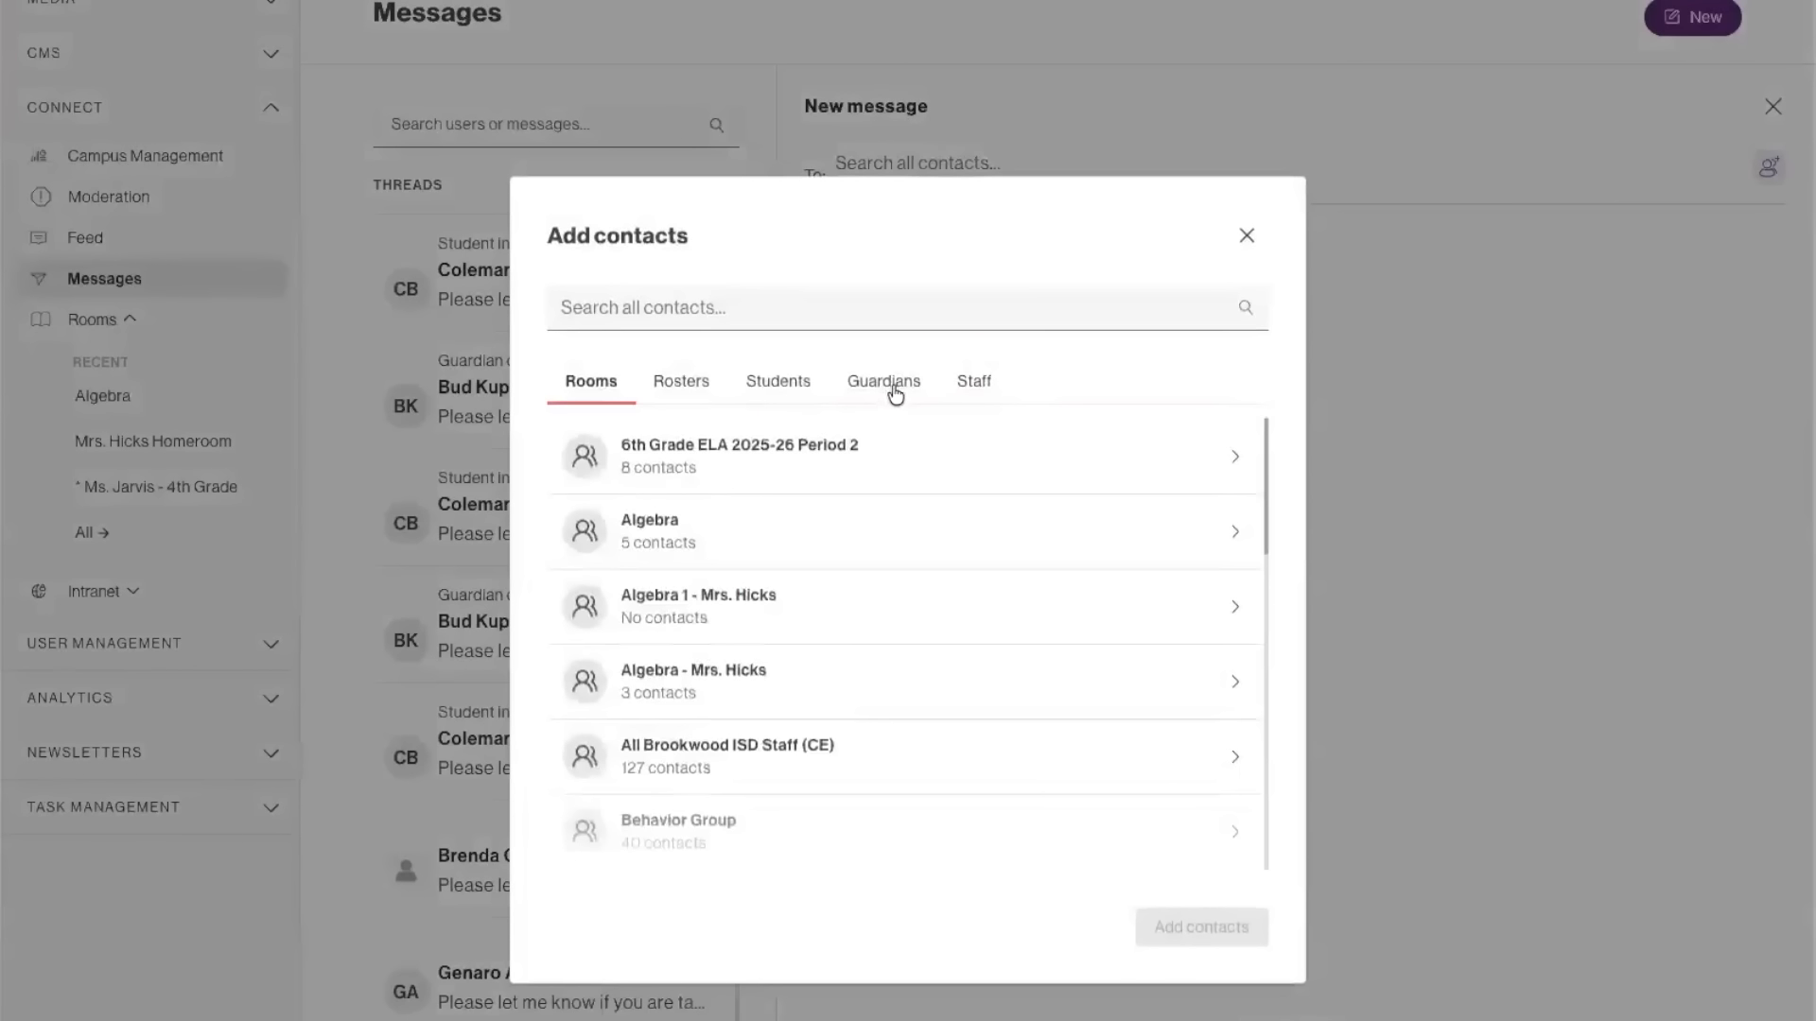
left_click(893, 393)
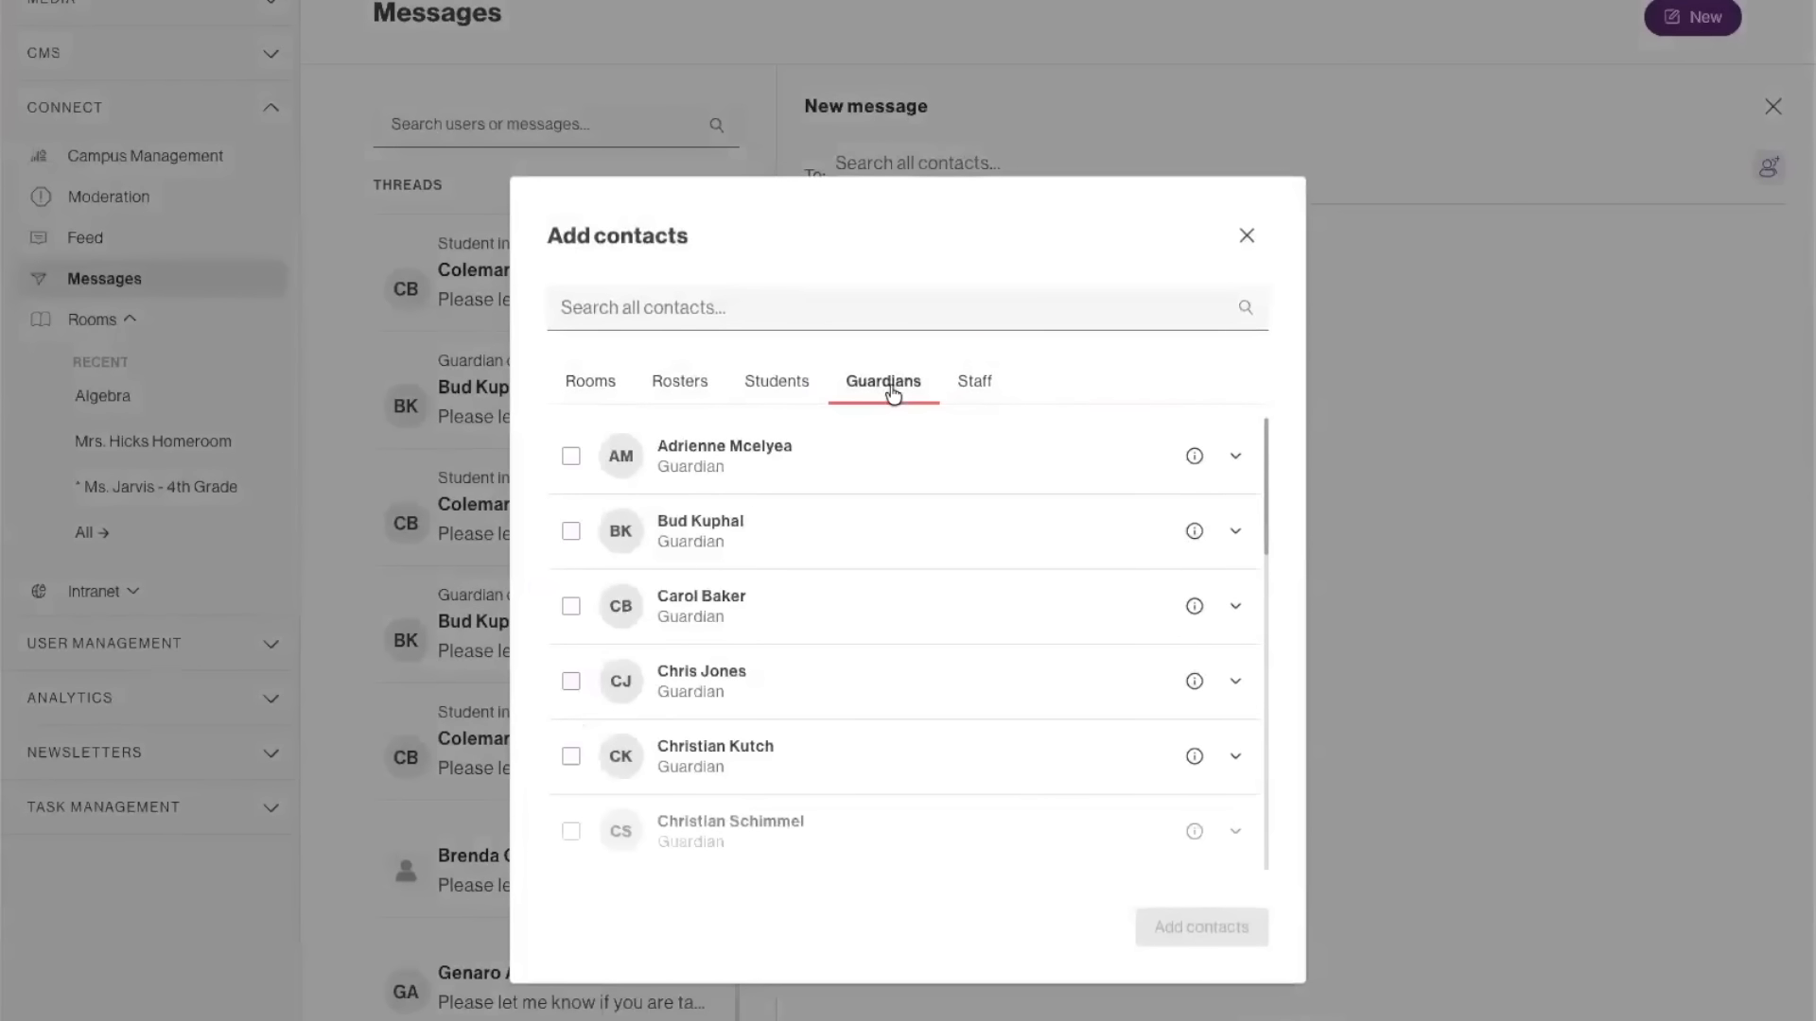
left_click(1234, 460)
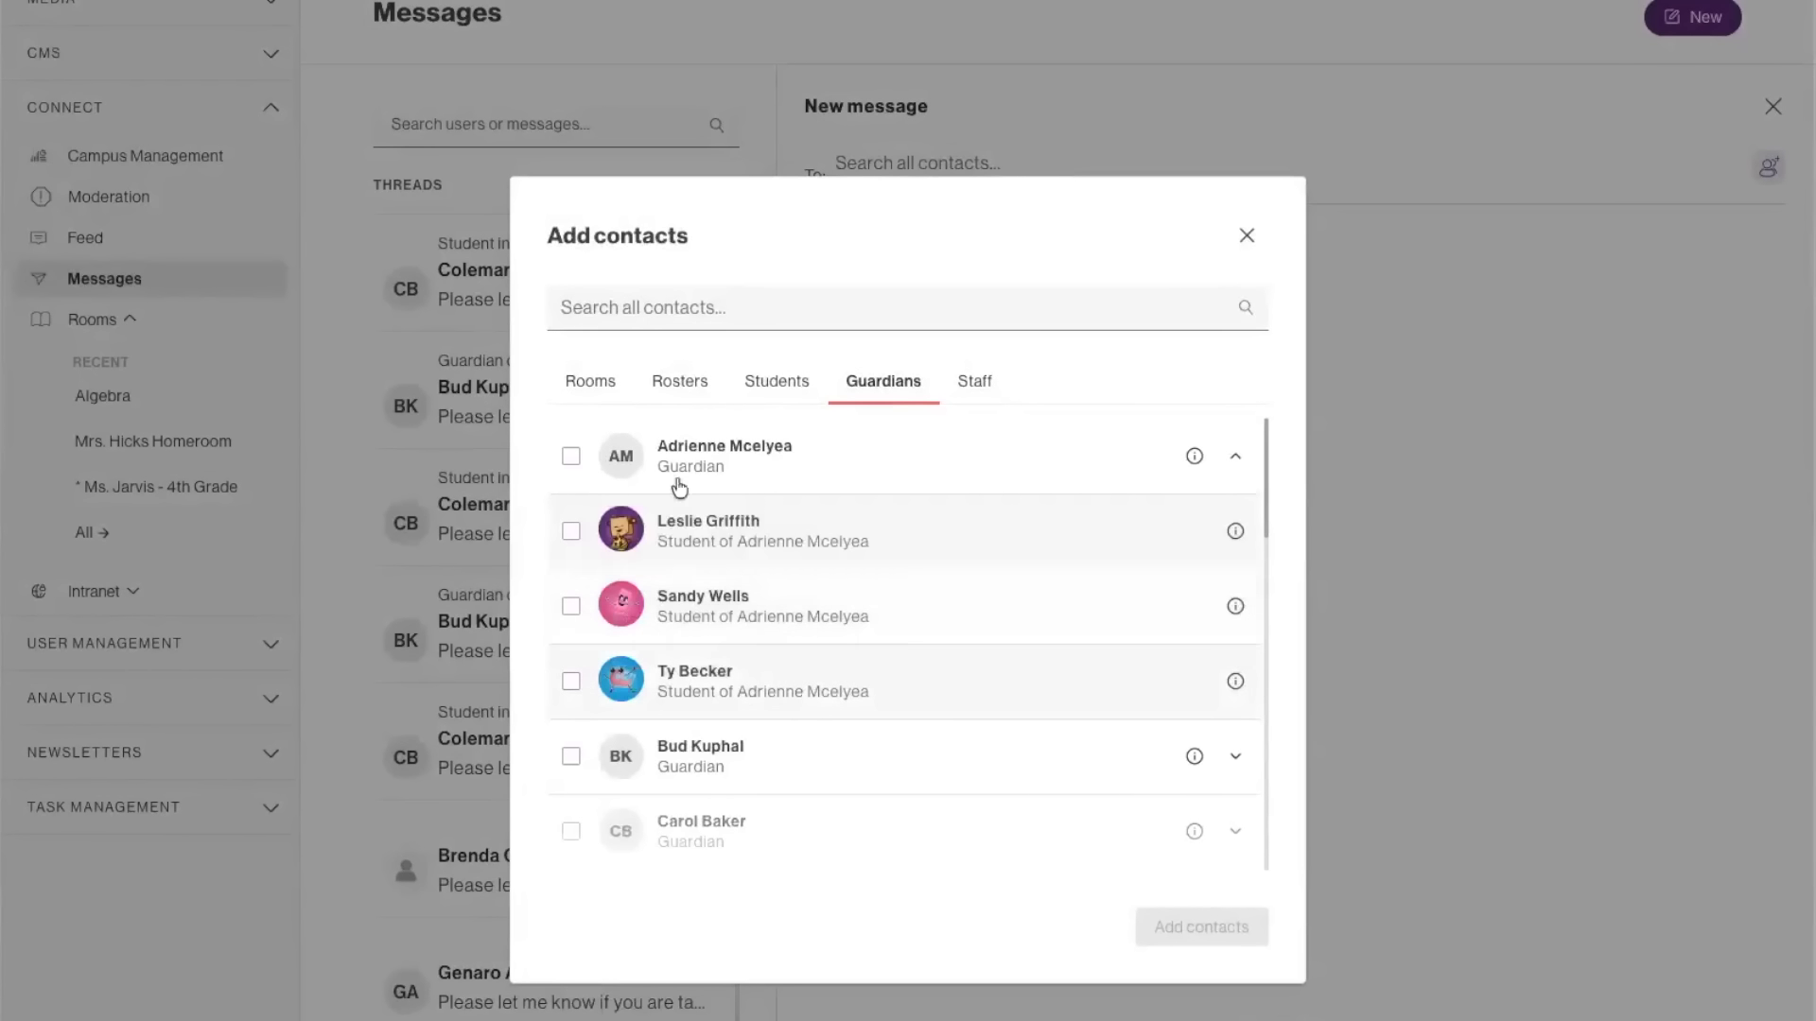
left_click(571, 532)
left_click(571, 606)
left_click(571, 681)
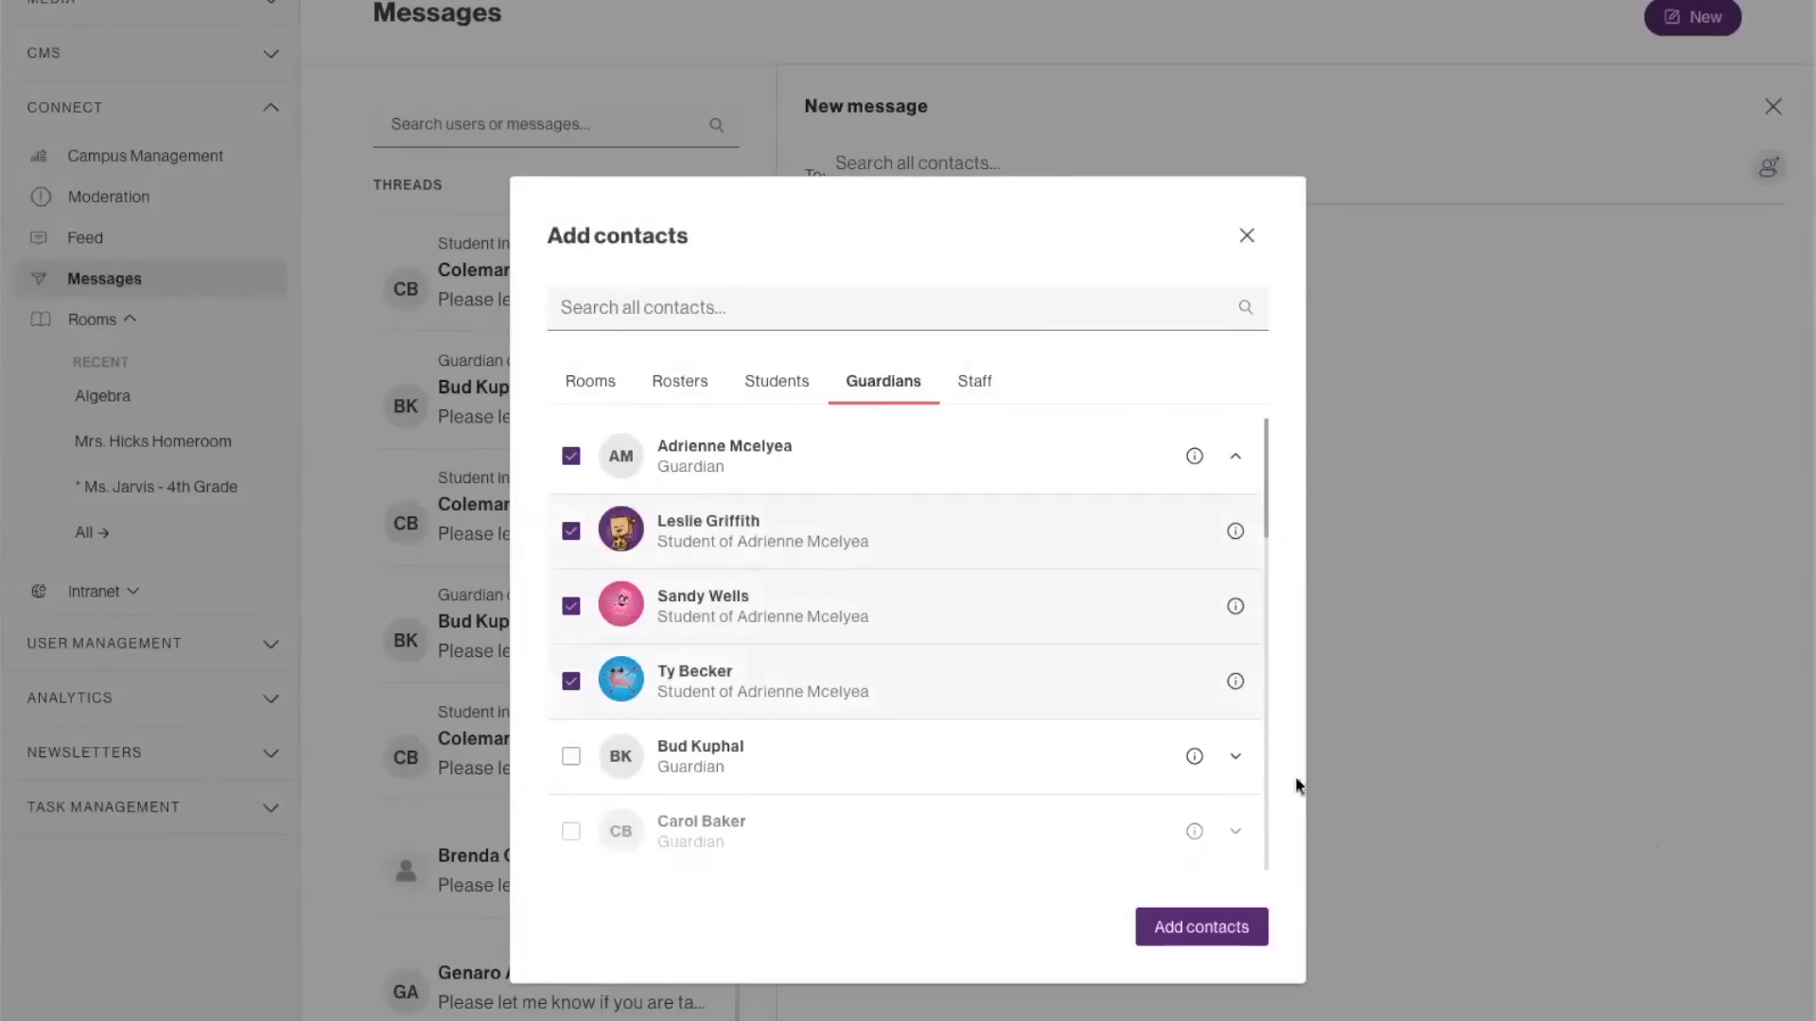
Deselect the guardian's second and third students, and add the guardian and the first student as recipients.
left_click(571, 681)
left_click(571, 606)
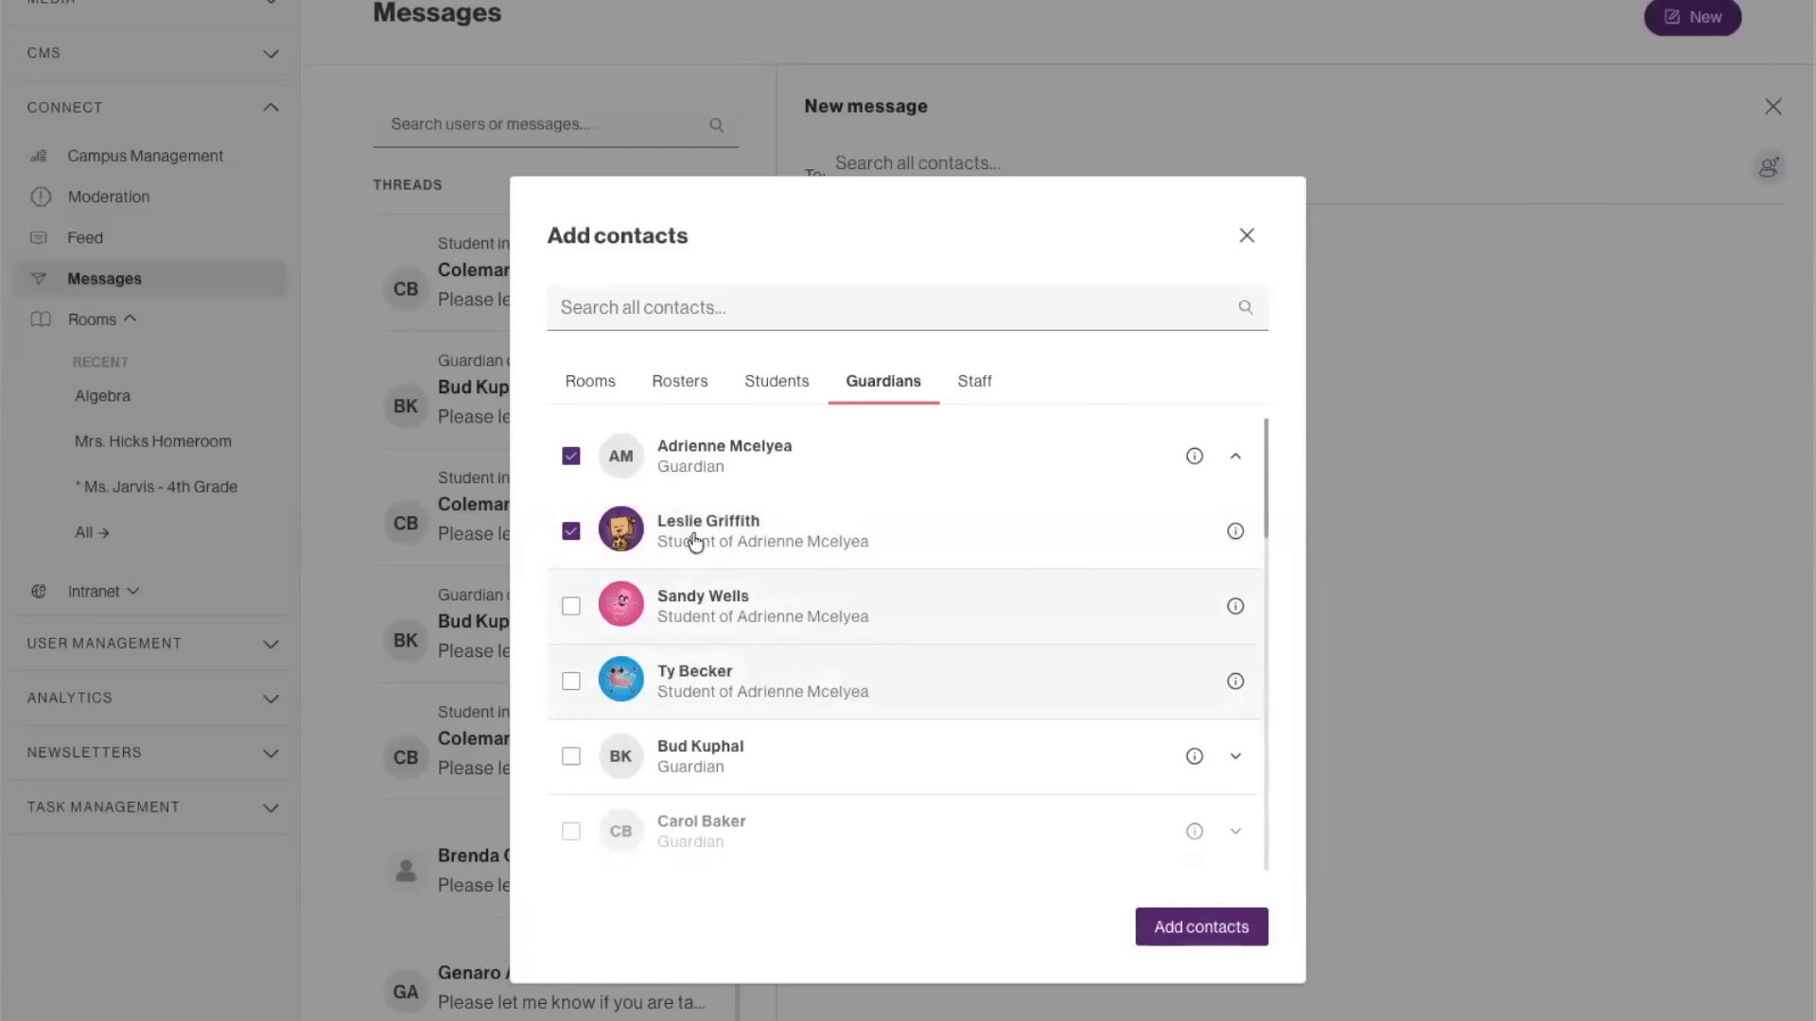
left_click(1177, 929)
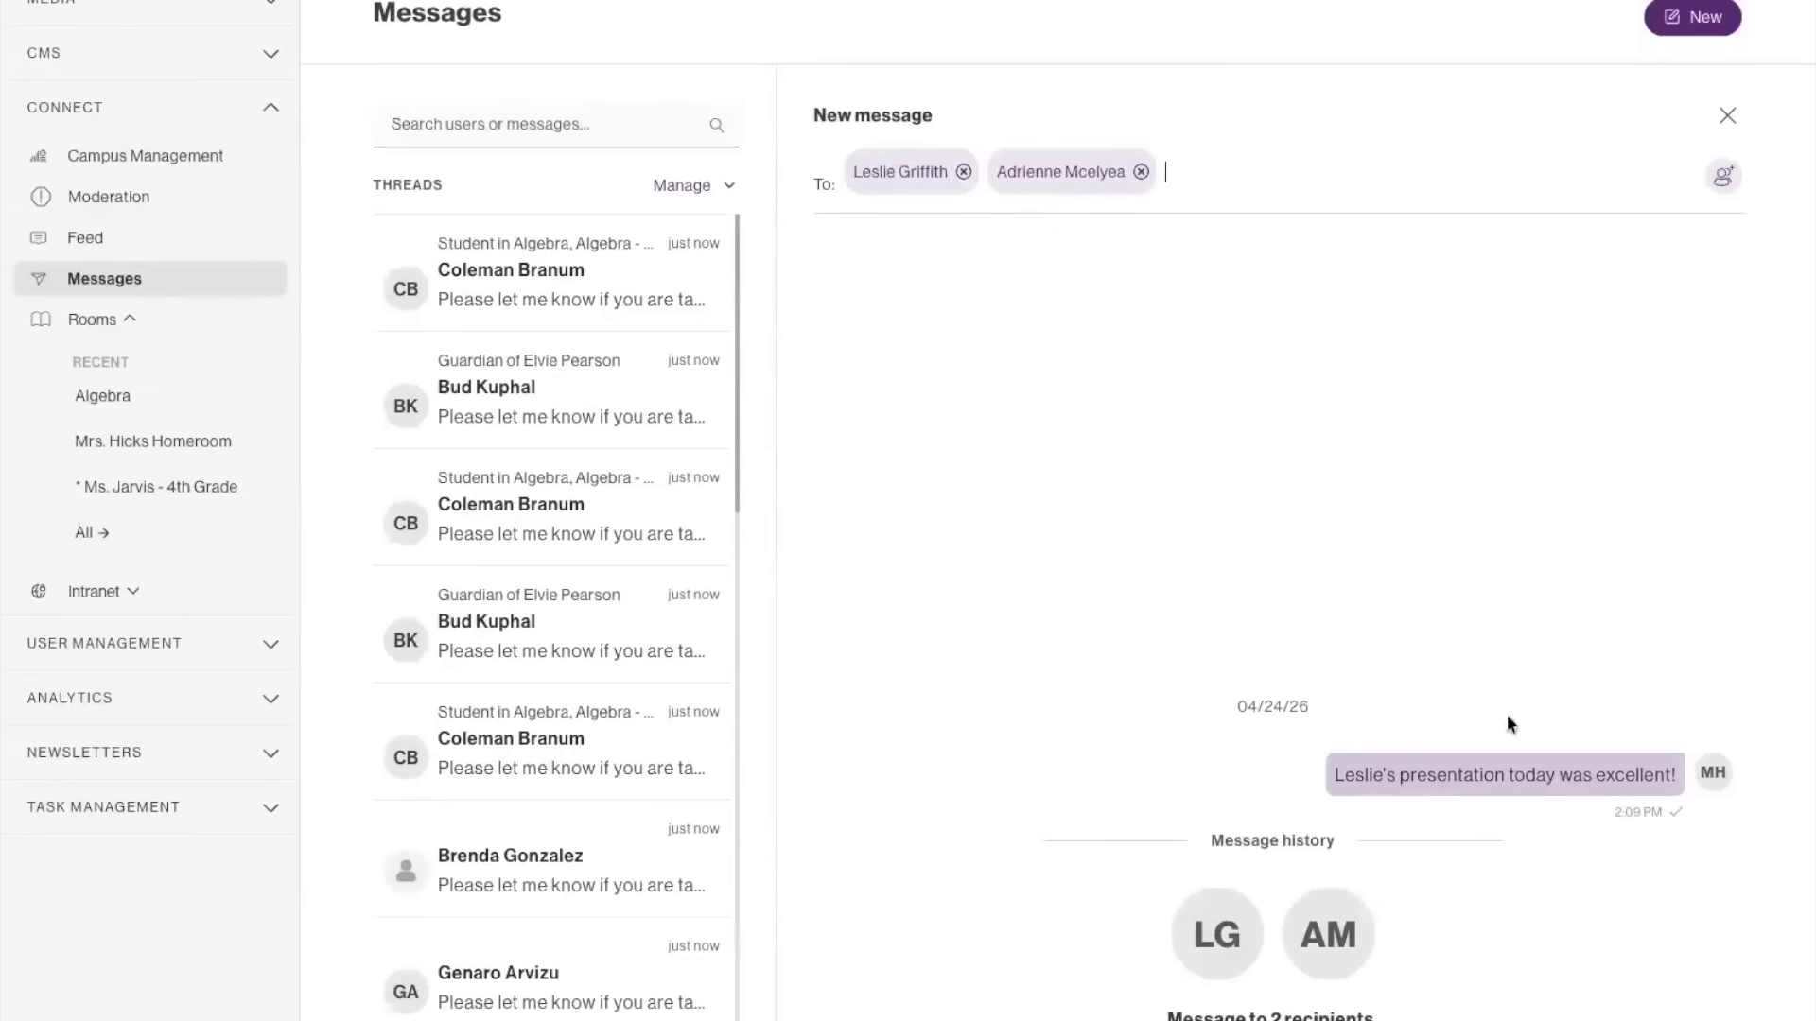
Read the "Create your first Room" instructions in the onboarding checklist and close the checklist.
mouse_move(1518, 791)
scroll(1643, 961, "down", 1)
scroll(1651, 962, "down", 3)
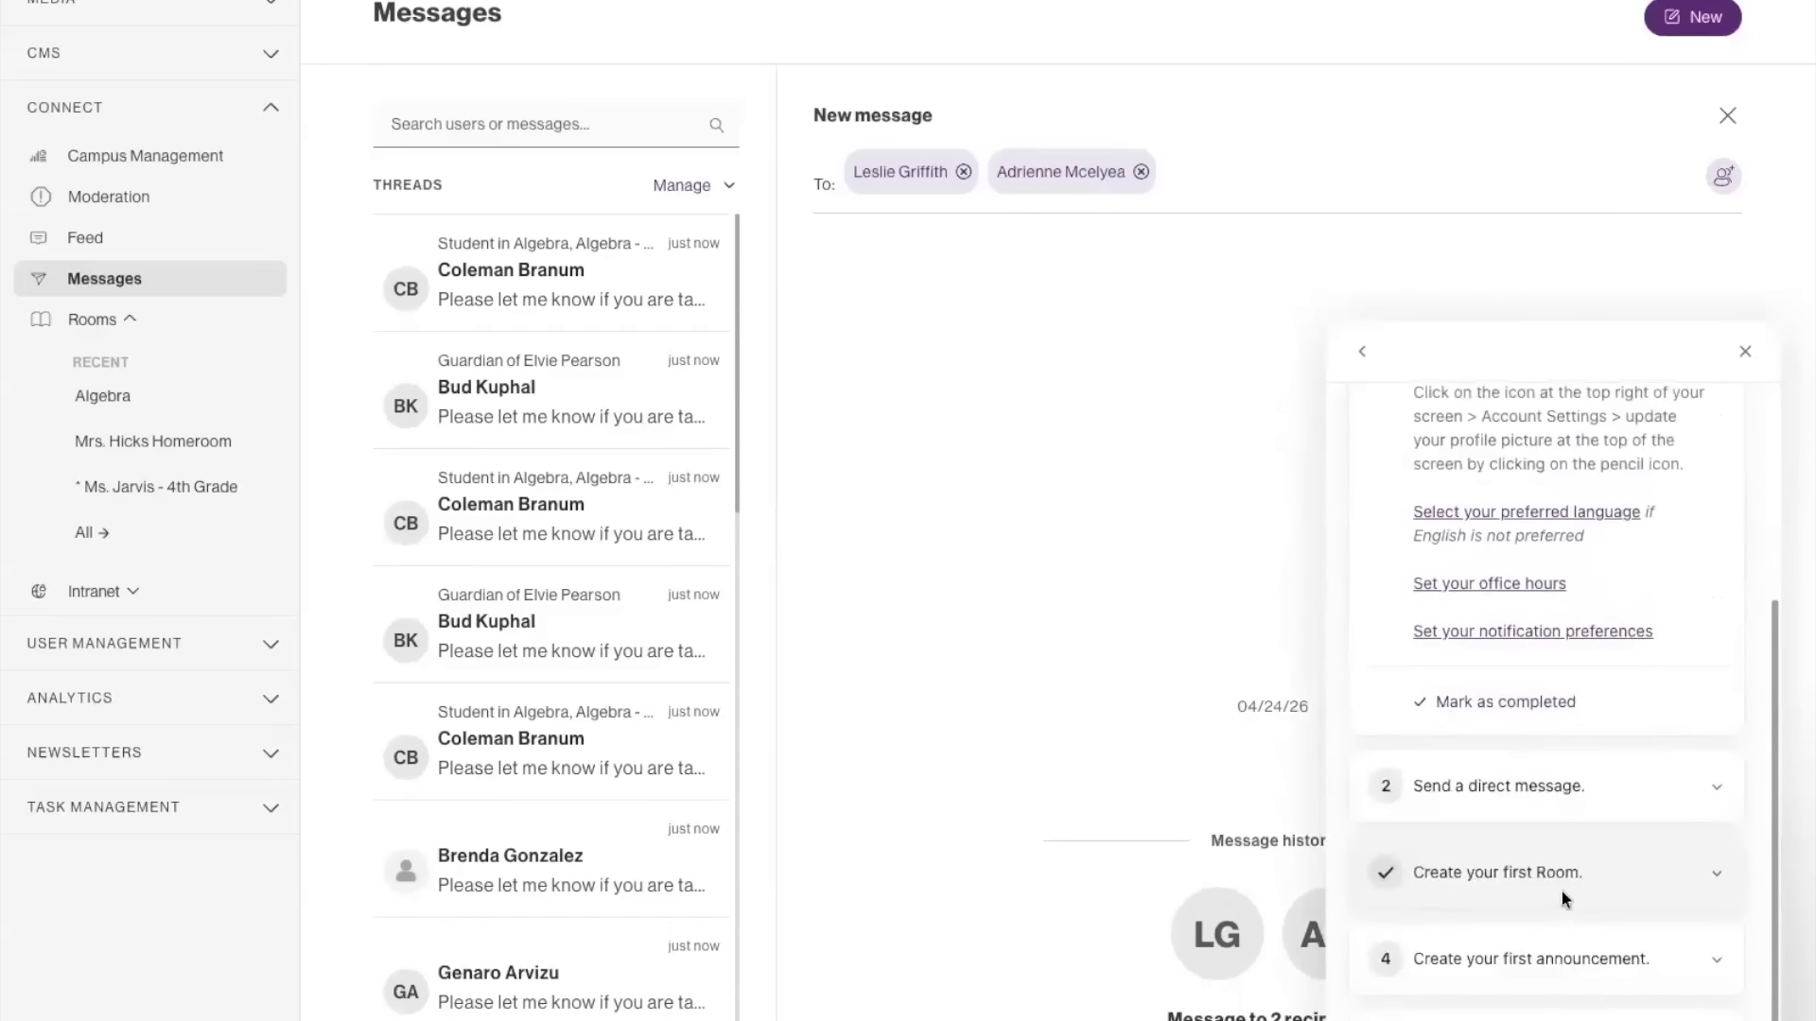
left_click(1538, 874)
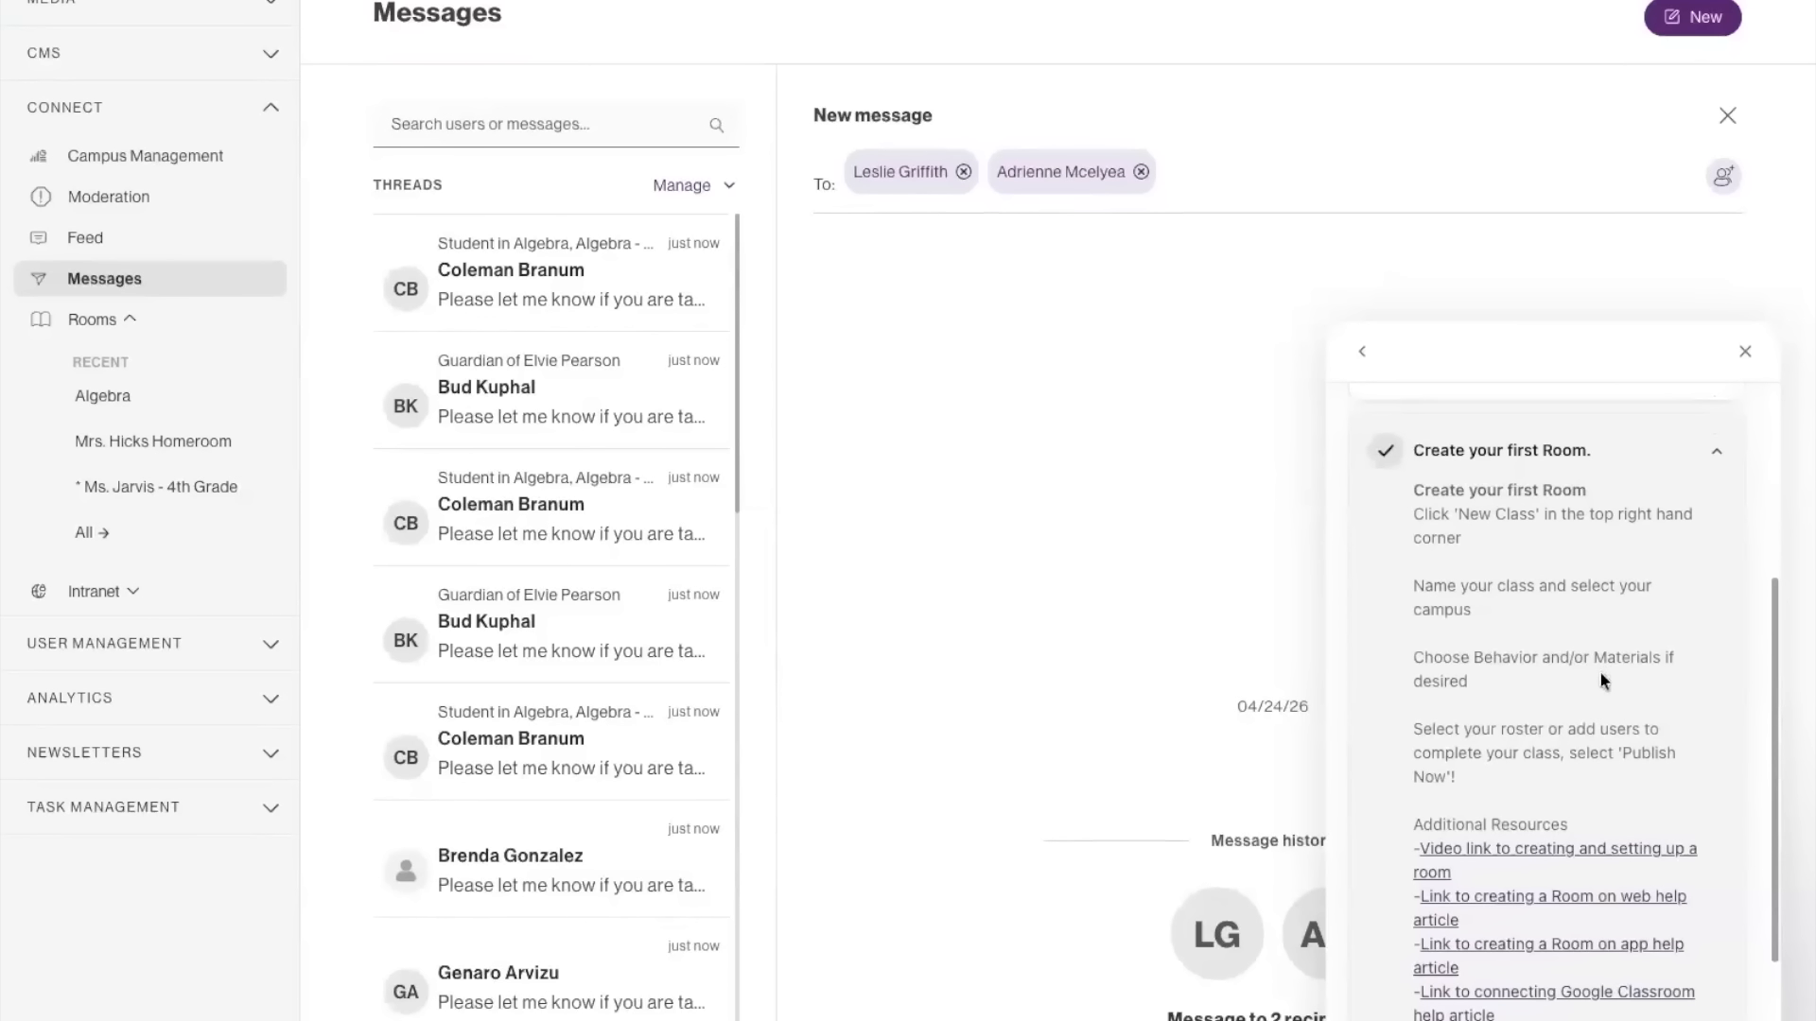
left_click(1745, 352)
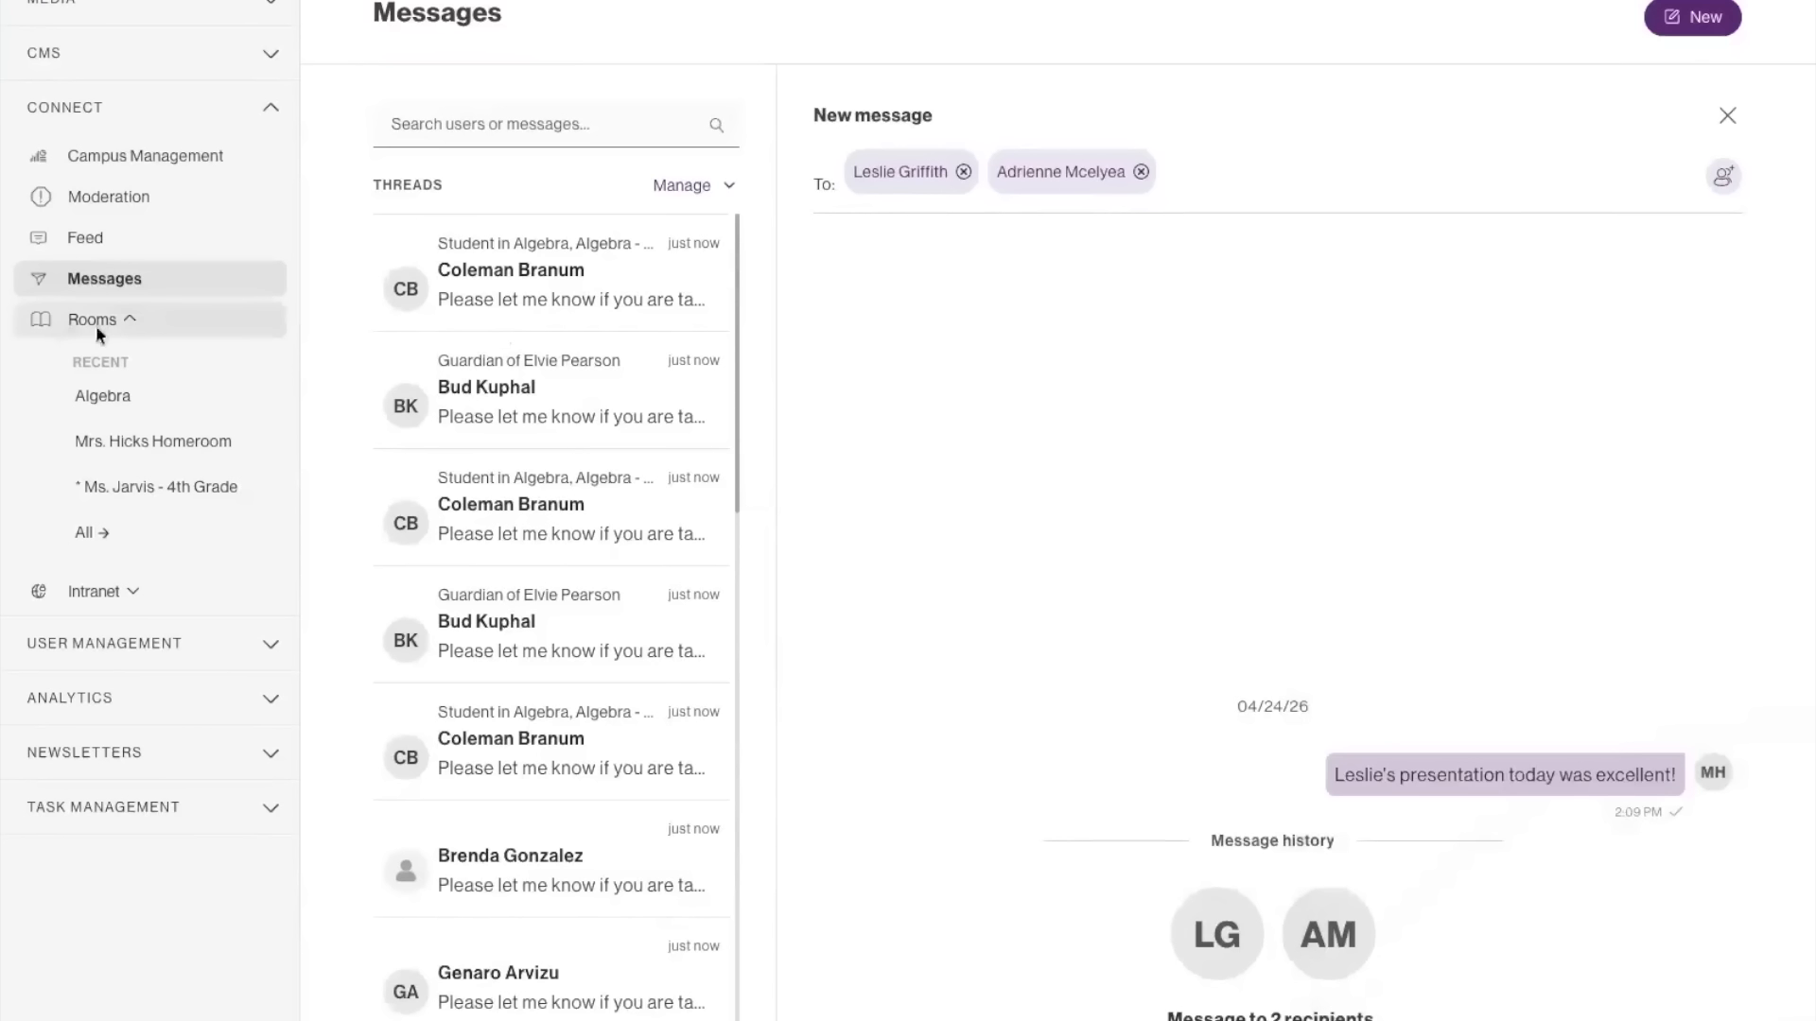
Start a new room named with the teacher's name plus "Algebra Class", and set its campus to Badeaux Memorial High School.
left_click(137, 526)
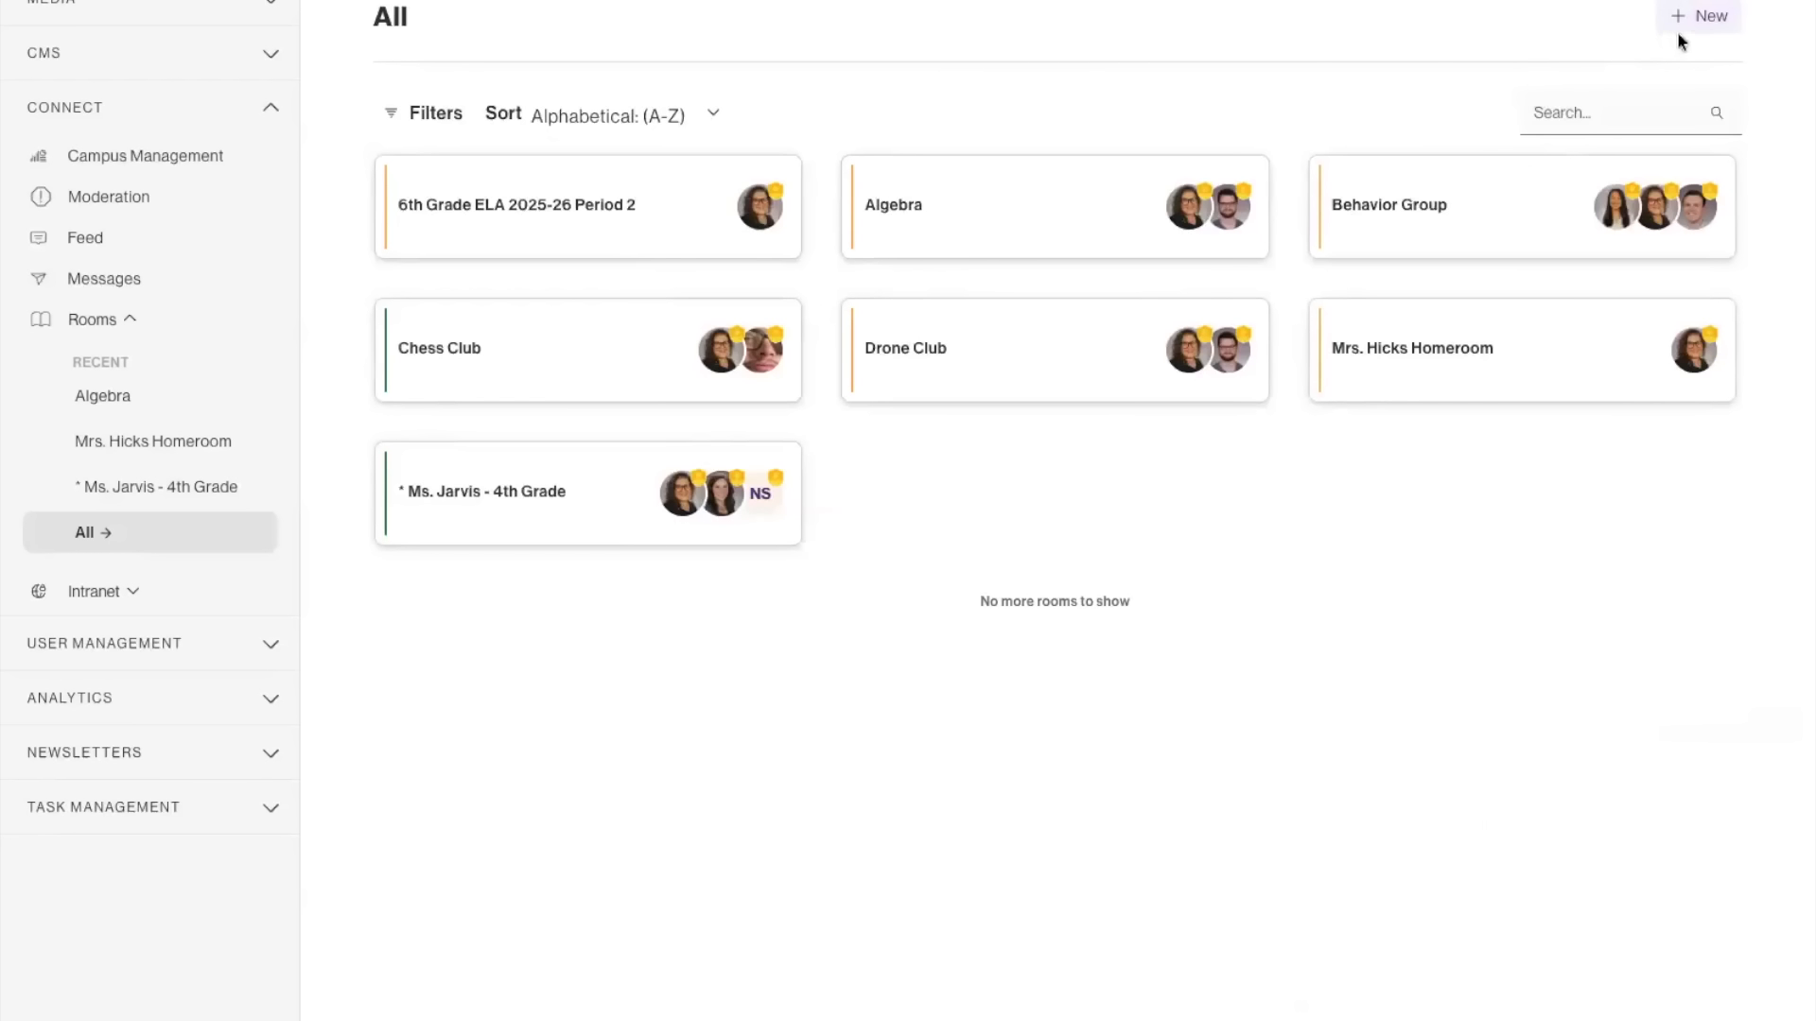
left_click(1698, 17)
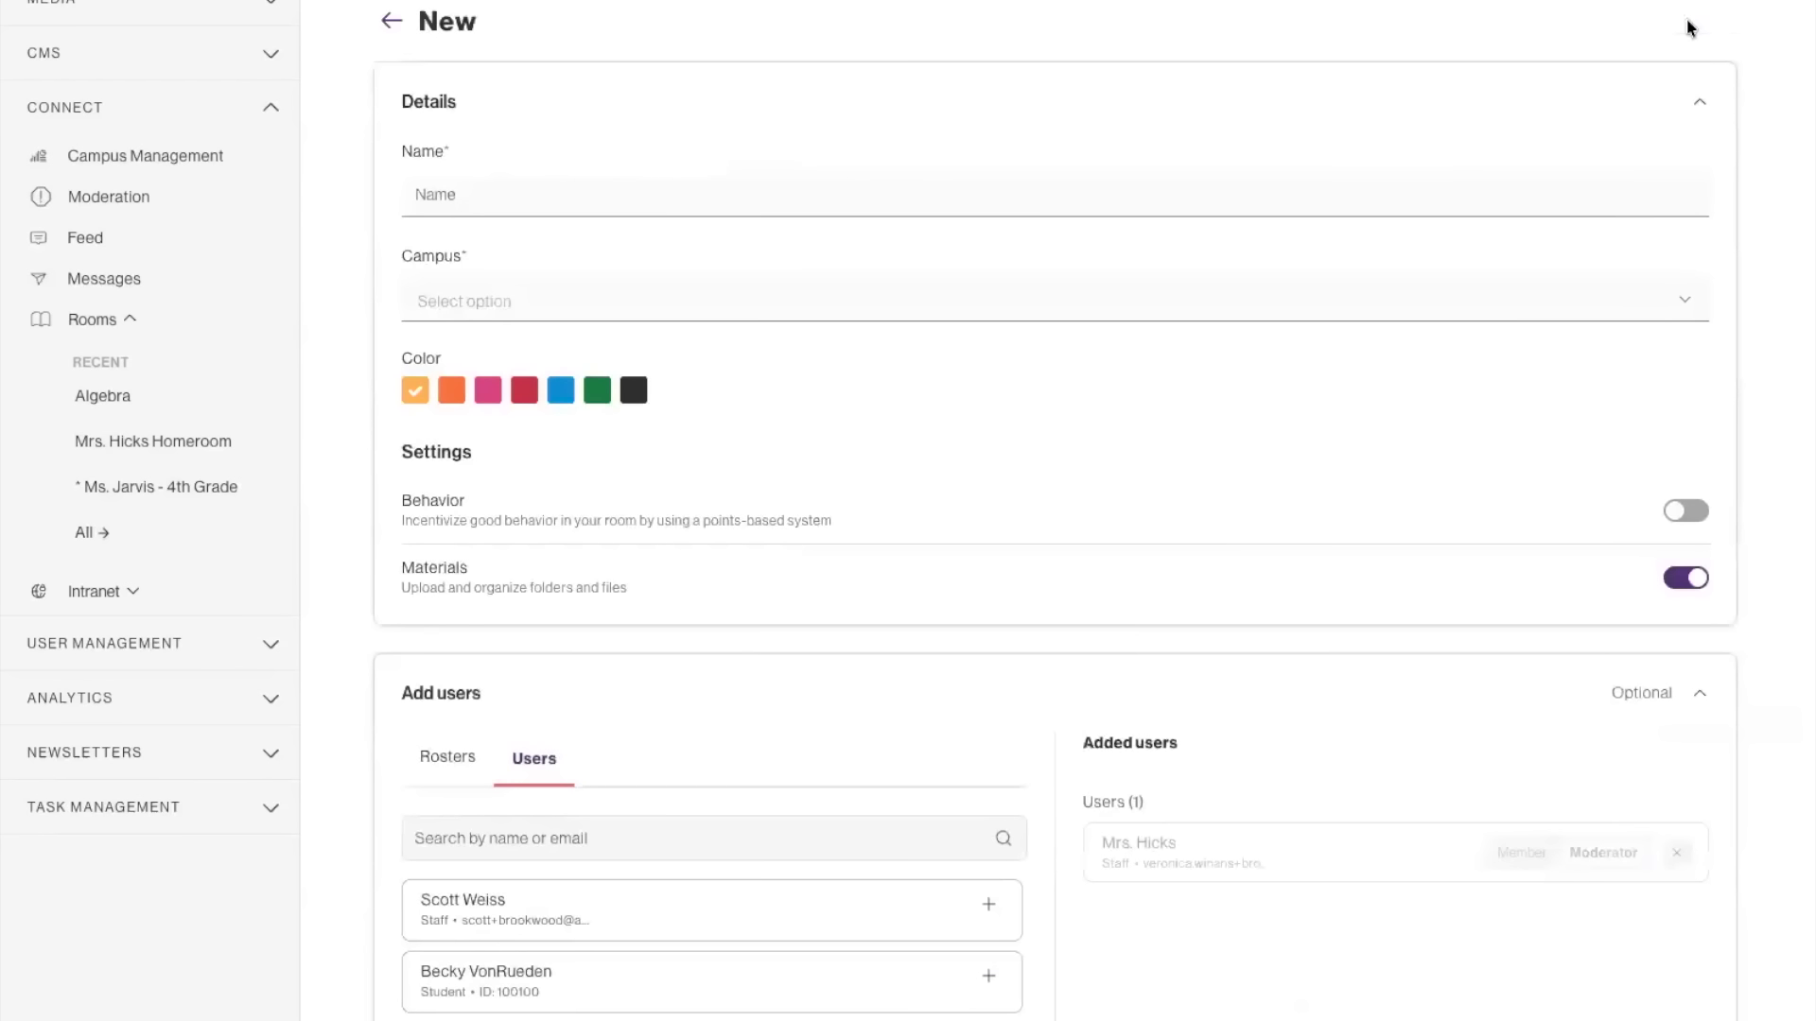
left_click(608, 206)
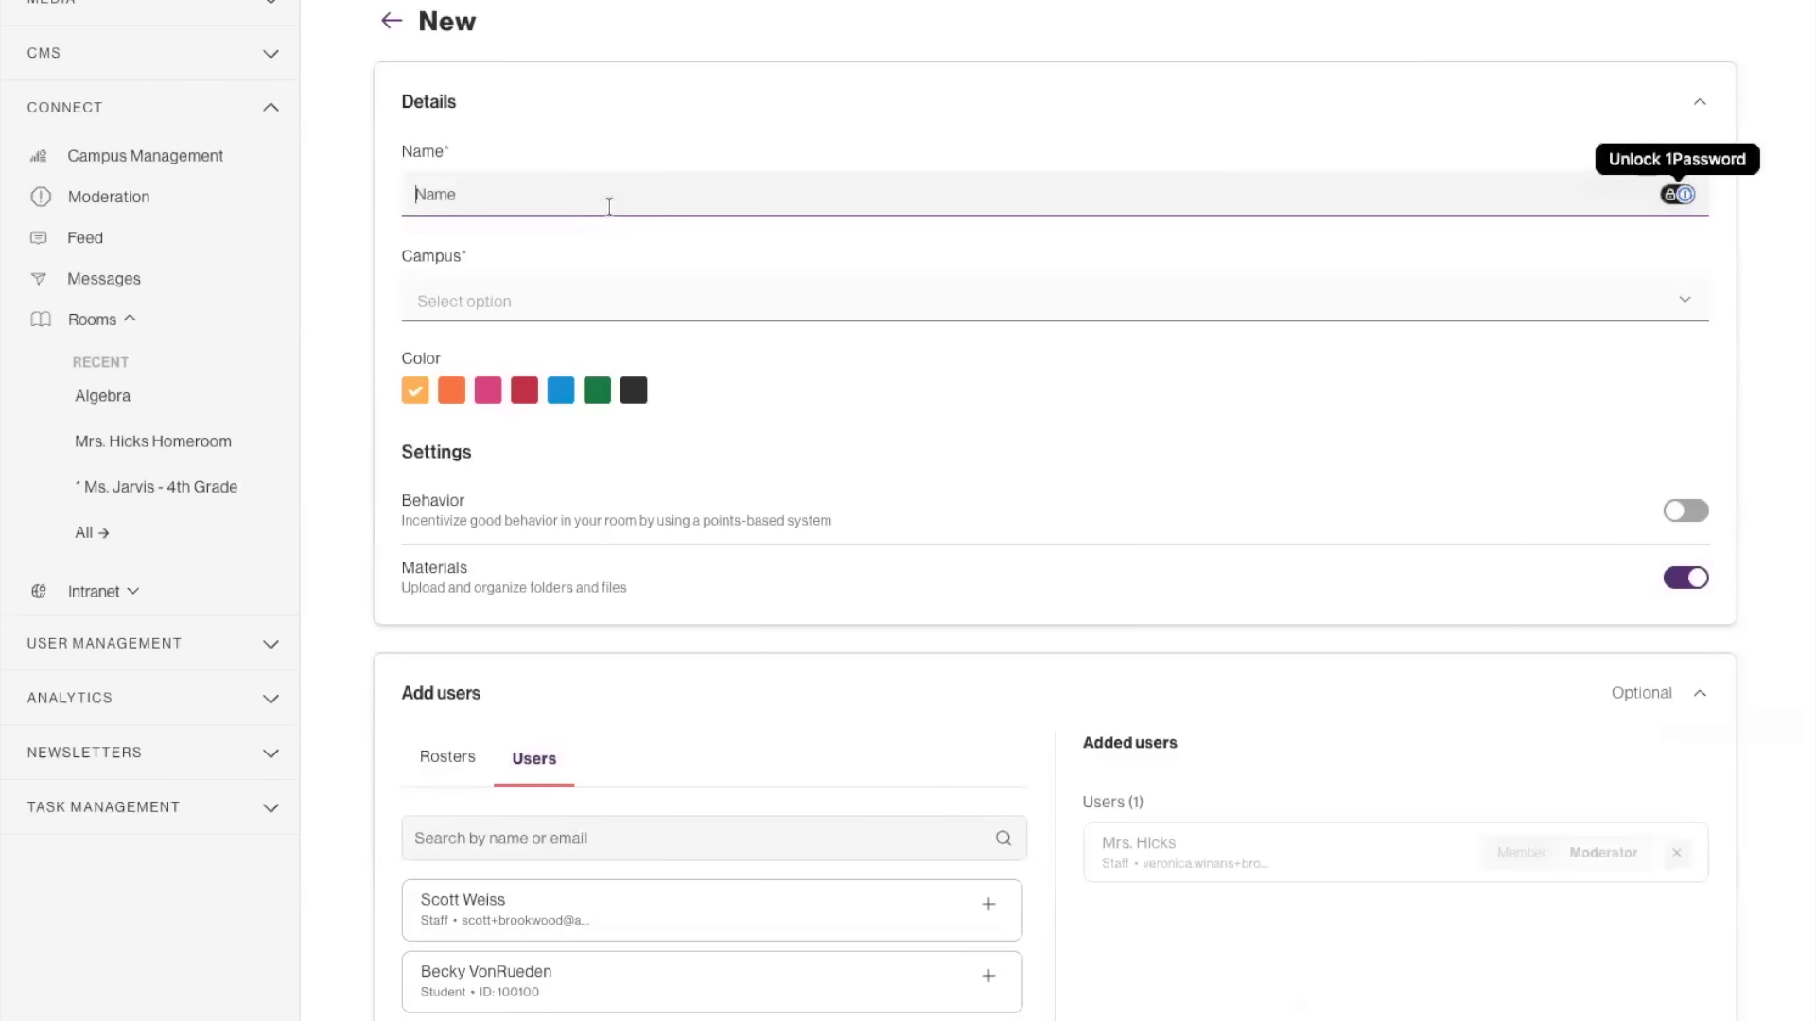
type("Mrs. H")
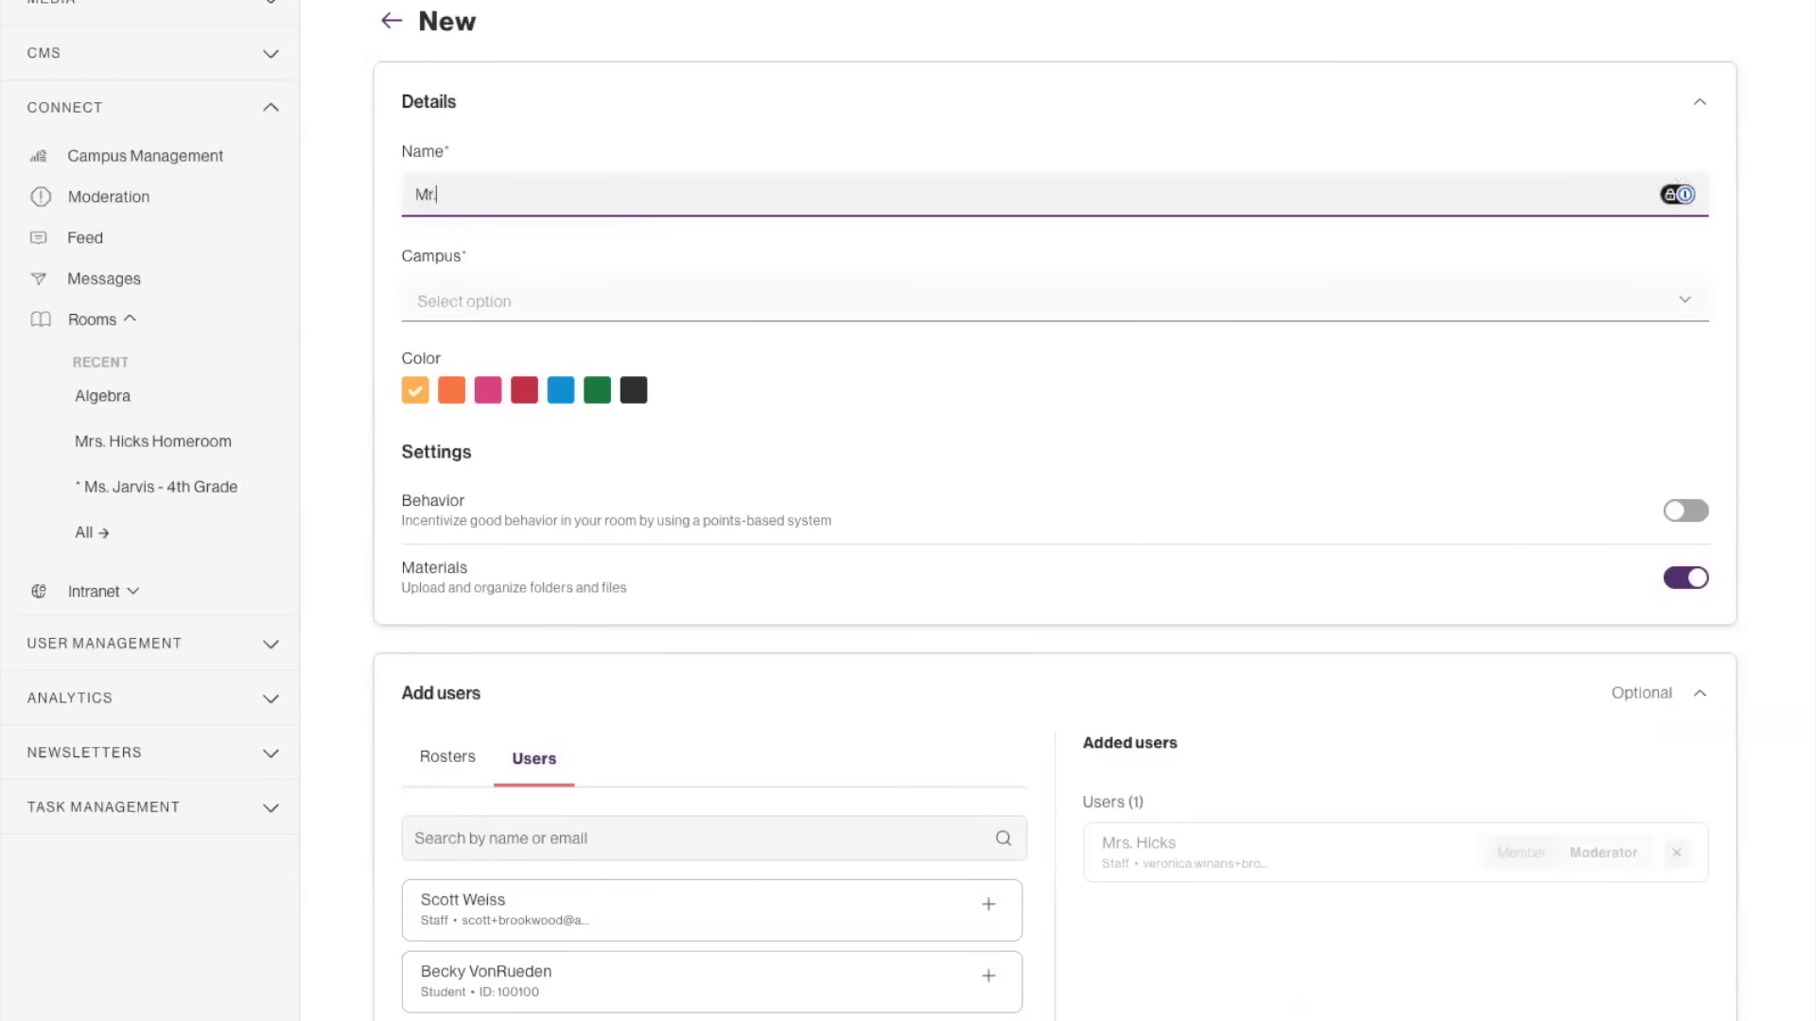
type("icks Algebra Class")
left_click(522, 301)
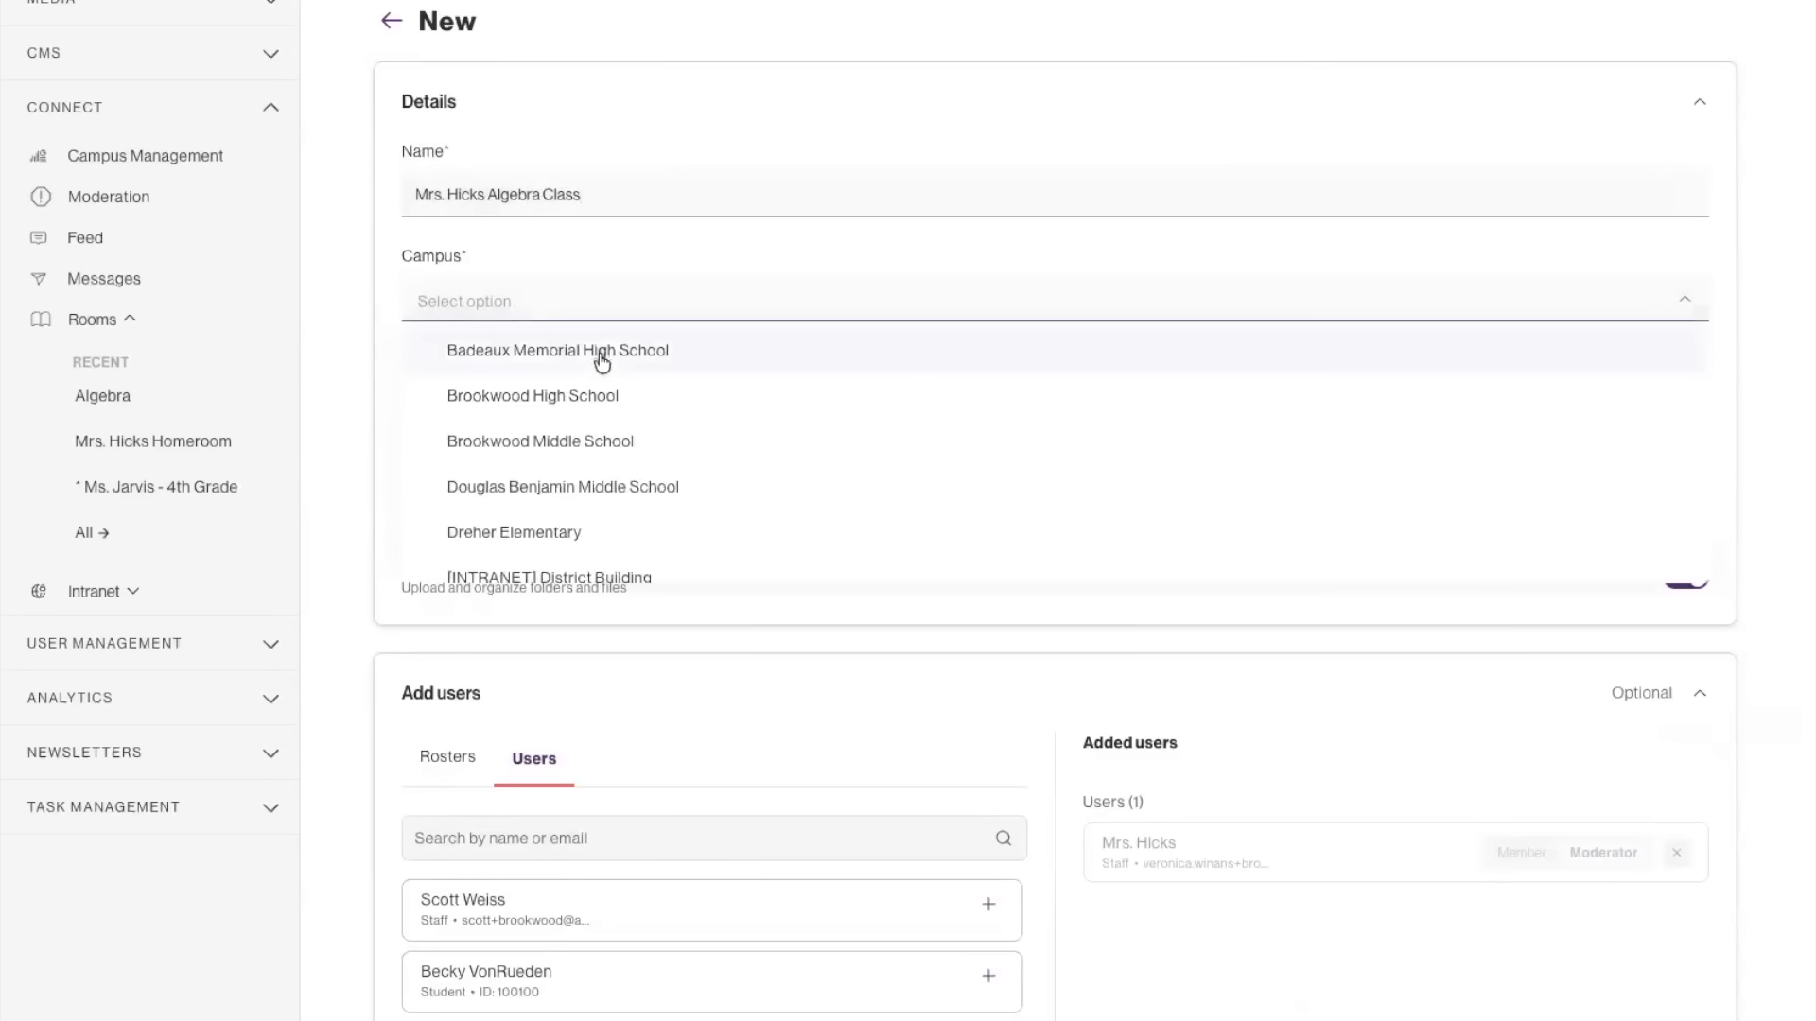
left_click(599, 349)
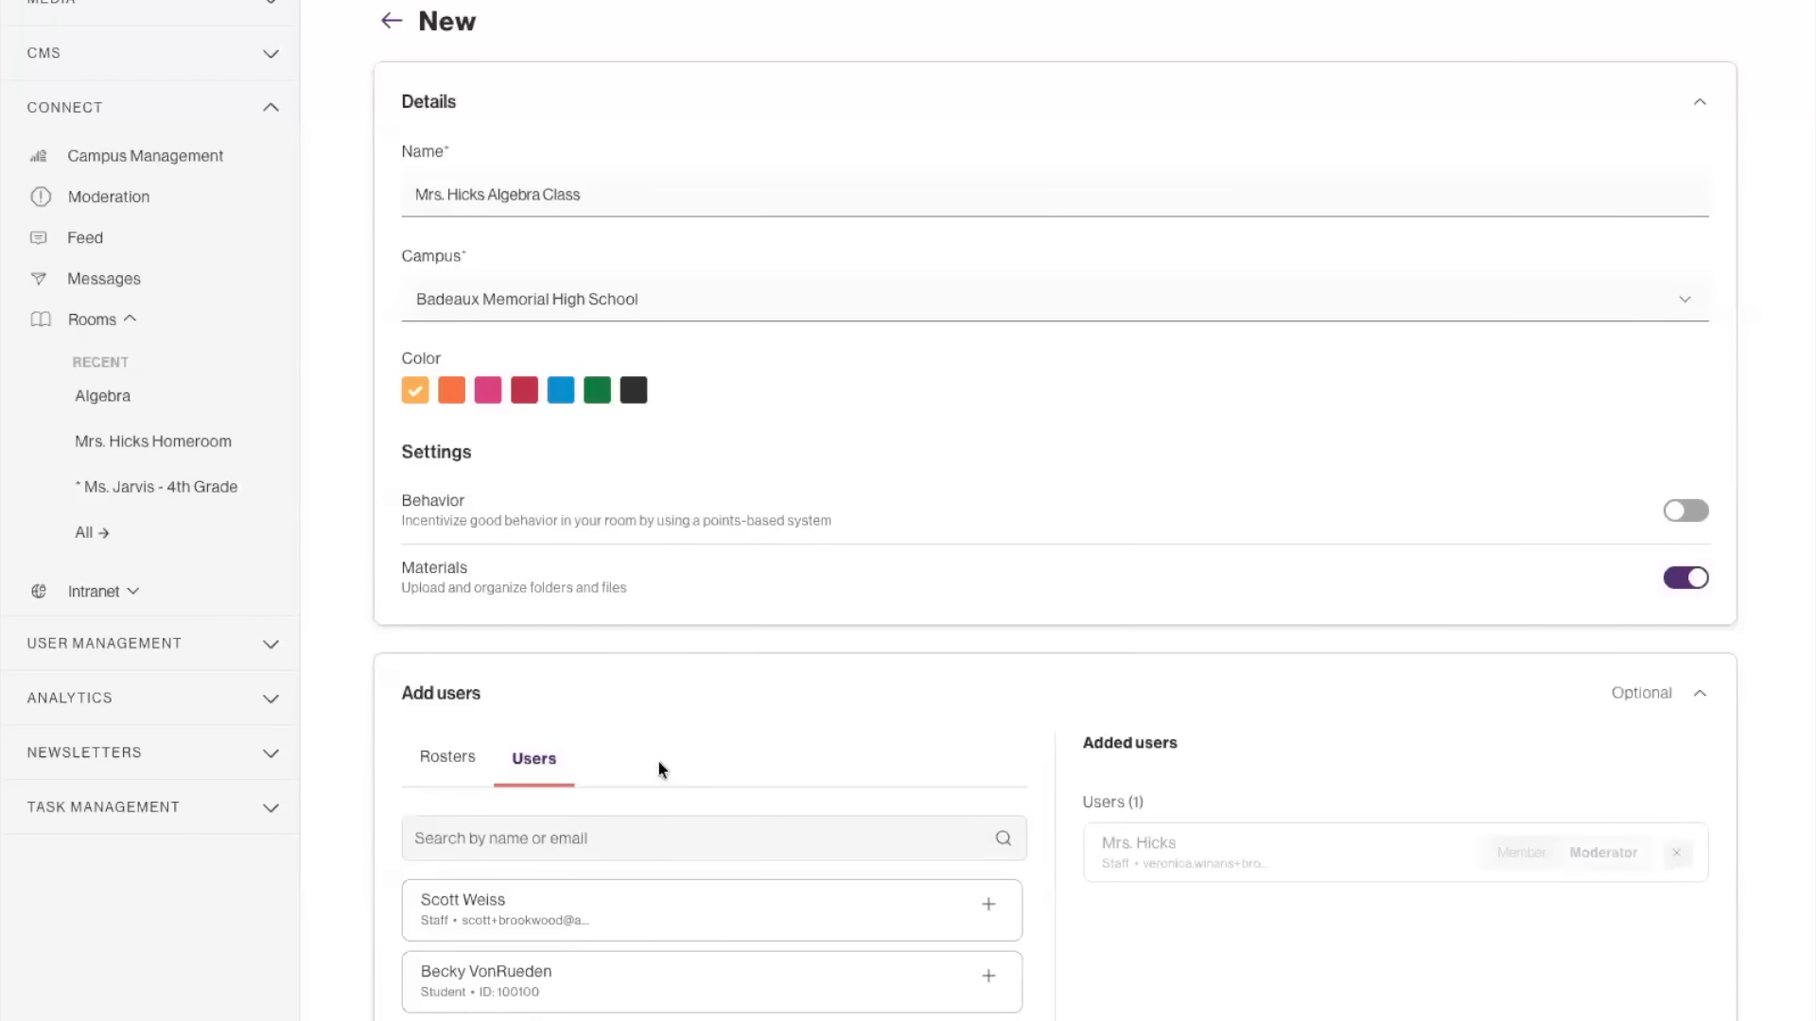
Check the members of the Algebra II Section ID 1155 roster, and add the Algebra II rosters 1155, 1166 and 1258 to the room.
scroll(661, 766, "down", 1)
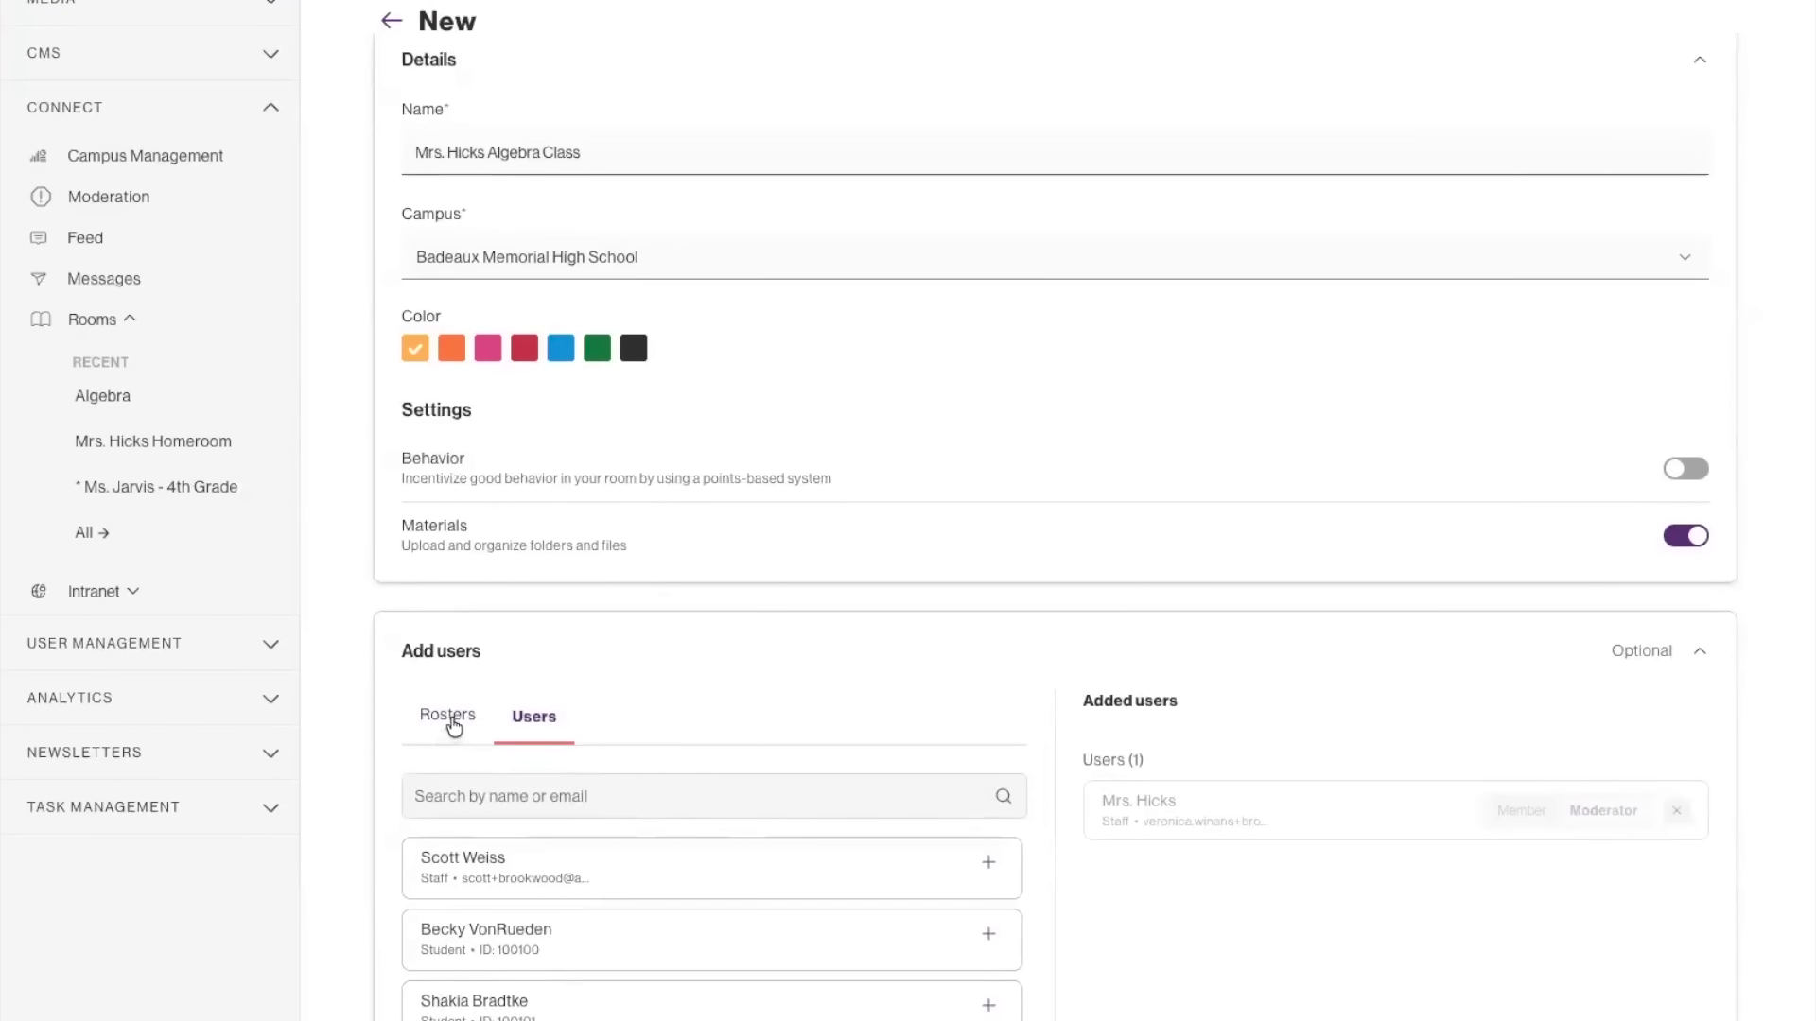
left_click(449, 716)
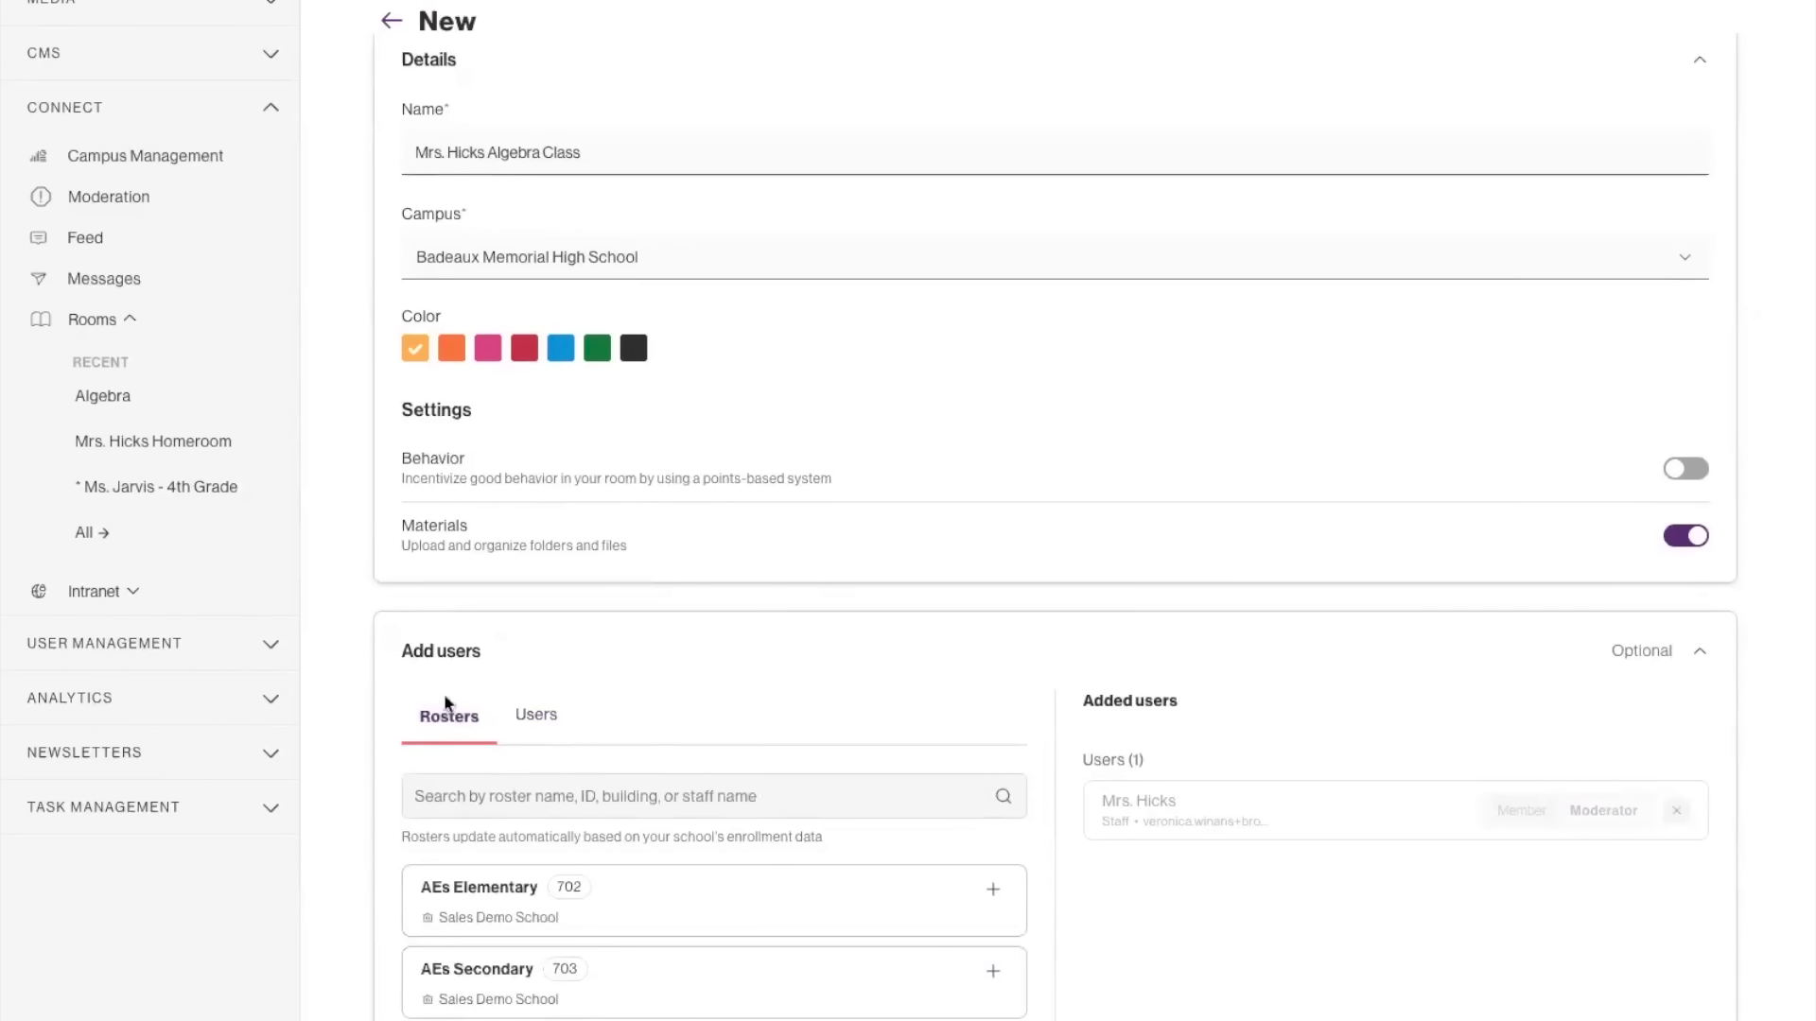
scroll(518, 1004, "down", 3)
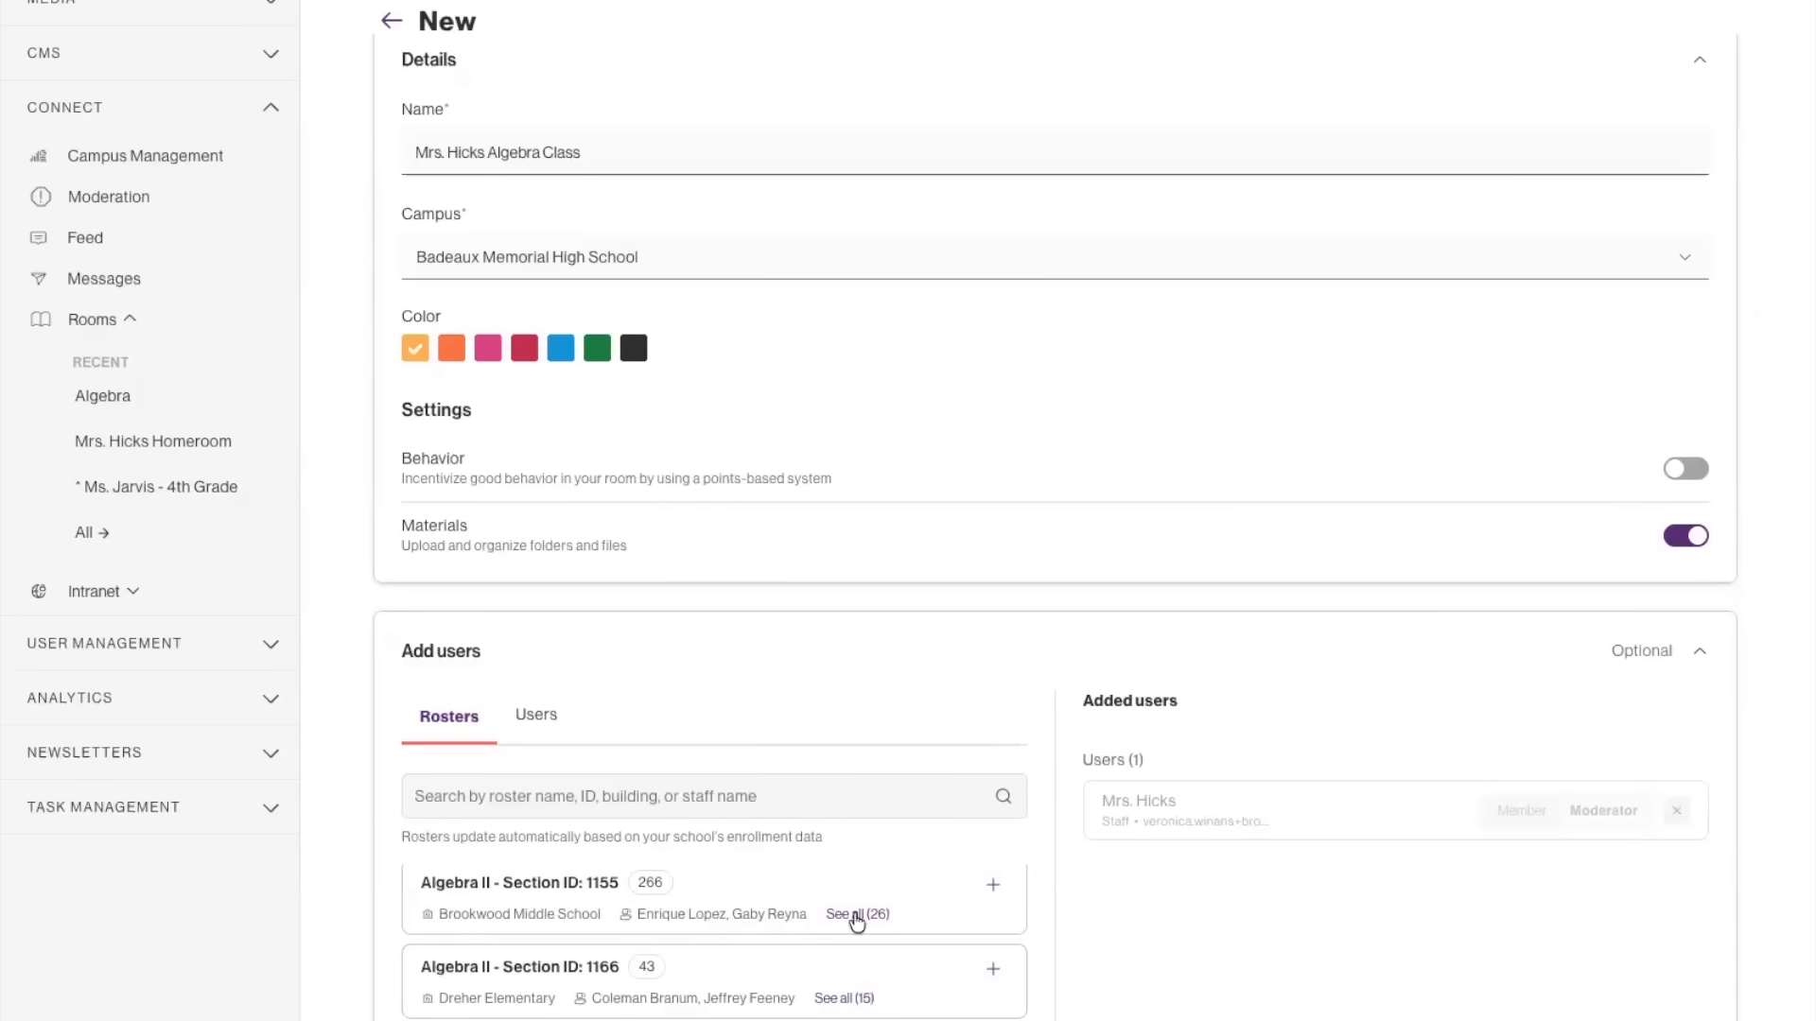
left_click(857, 915)
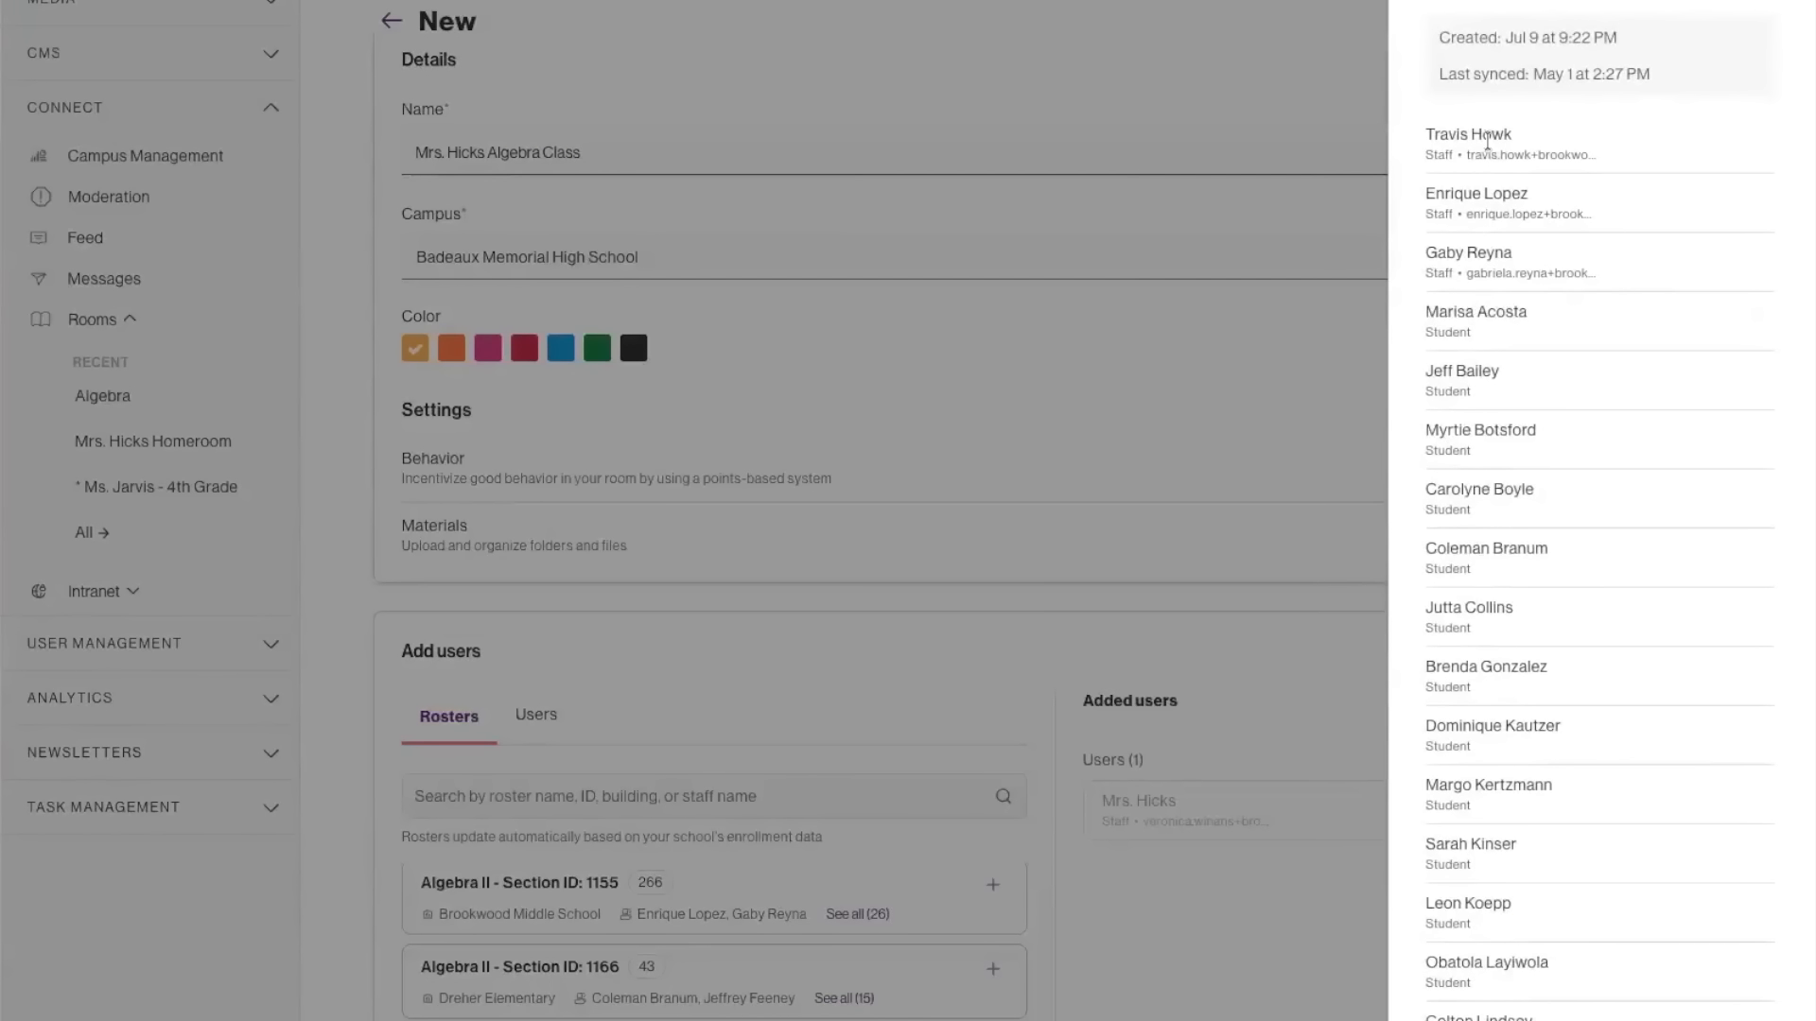
left_click(807, 916)
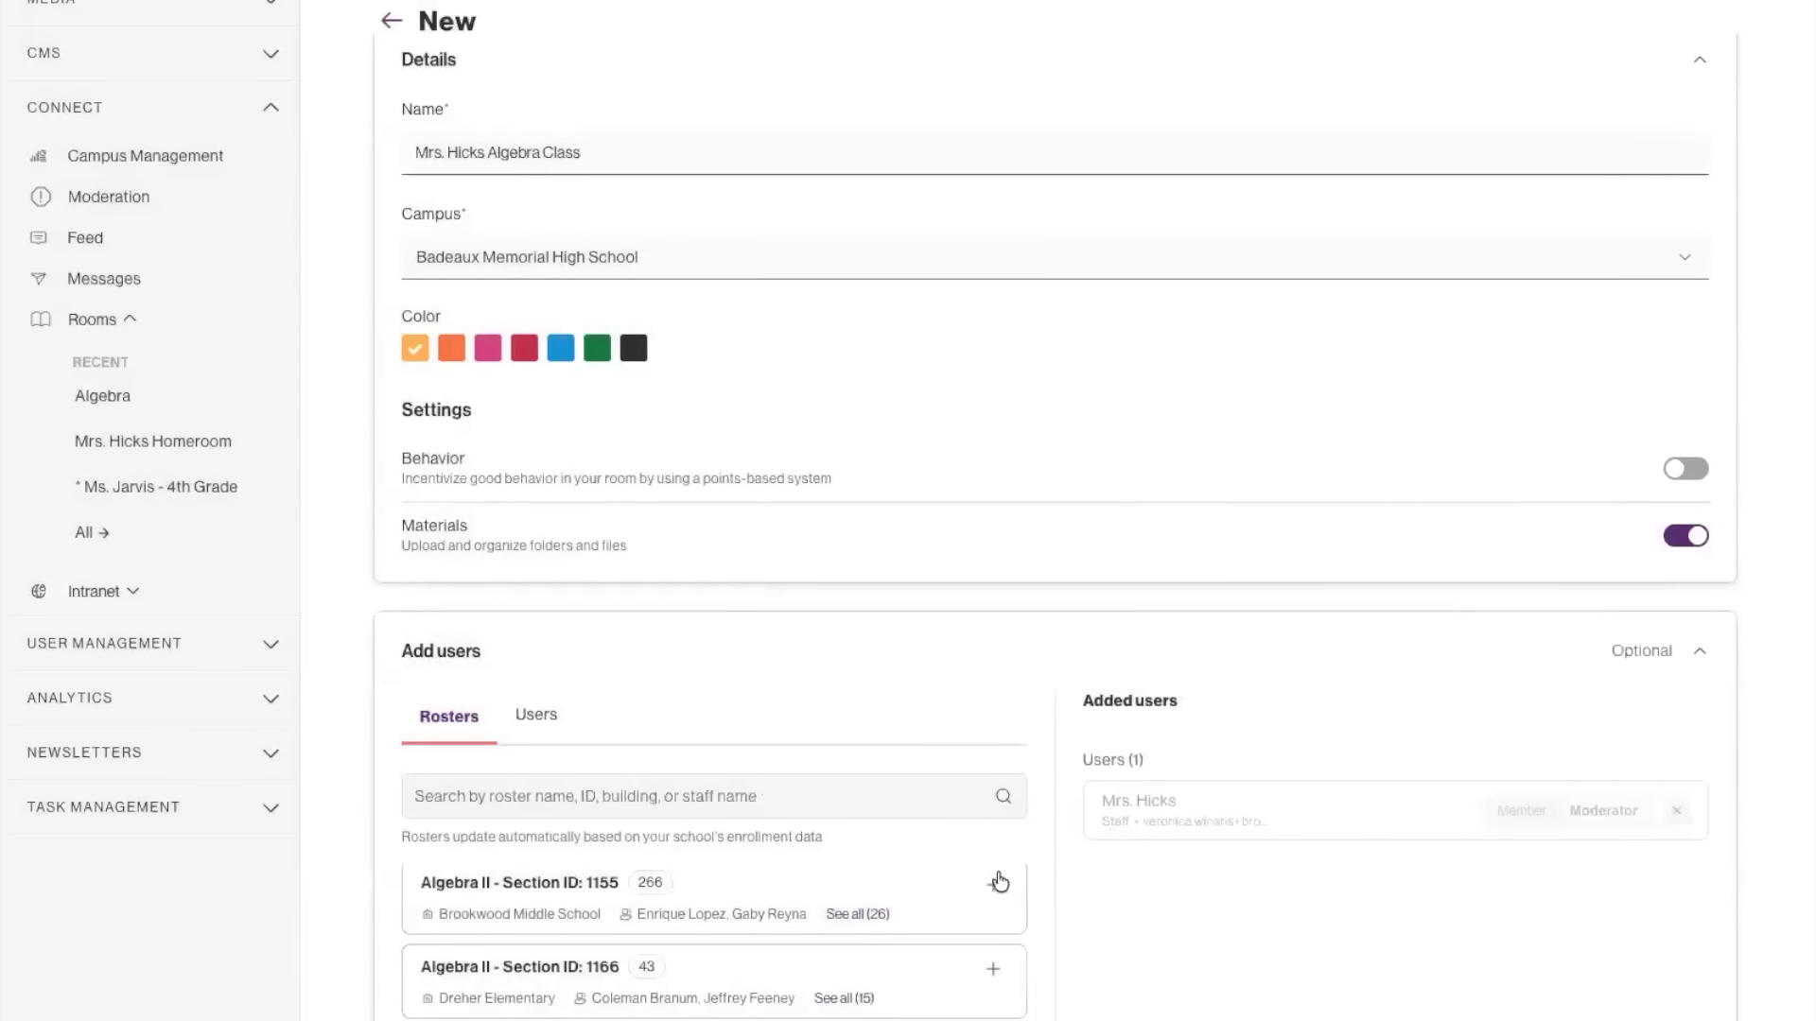
left_click(993, 885)
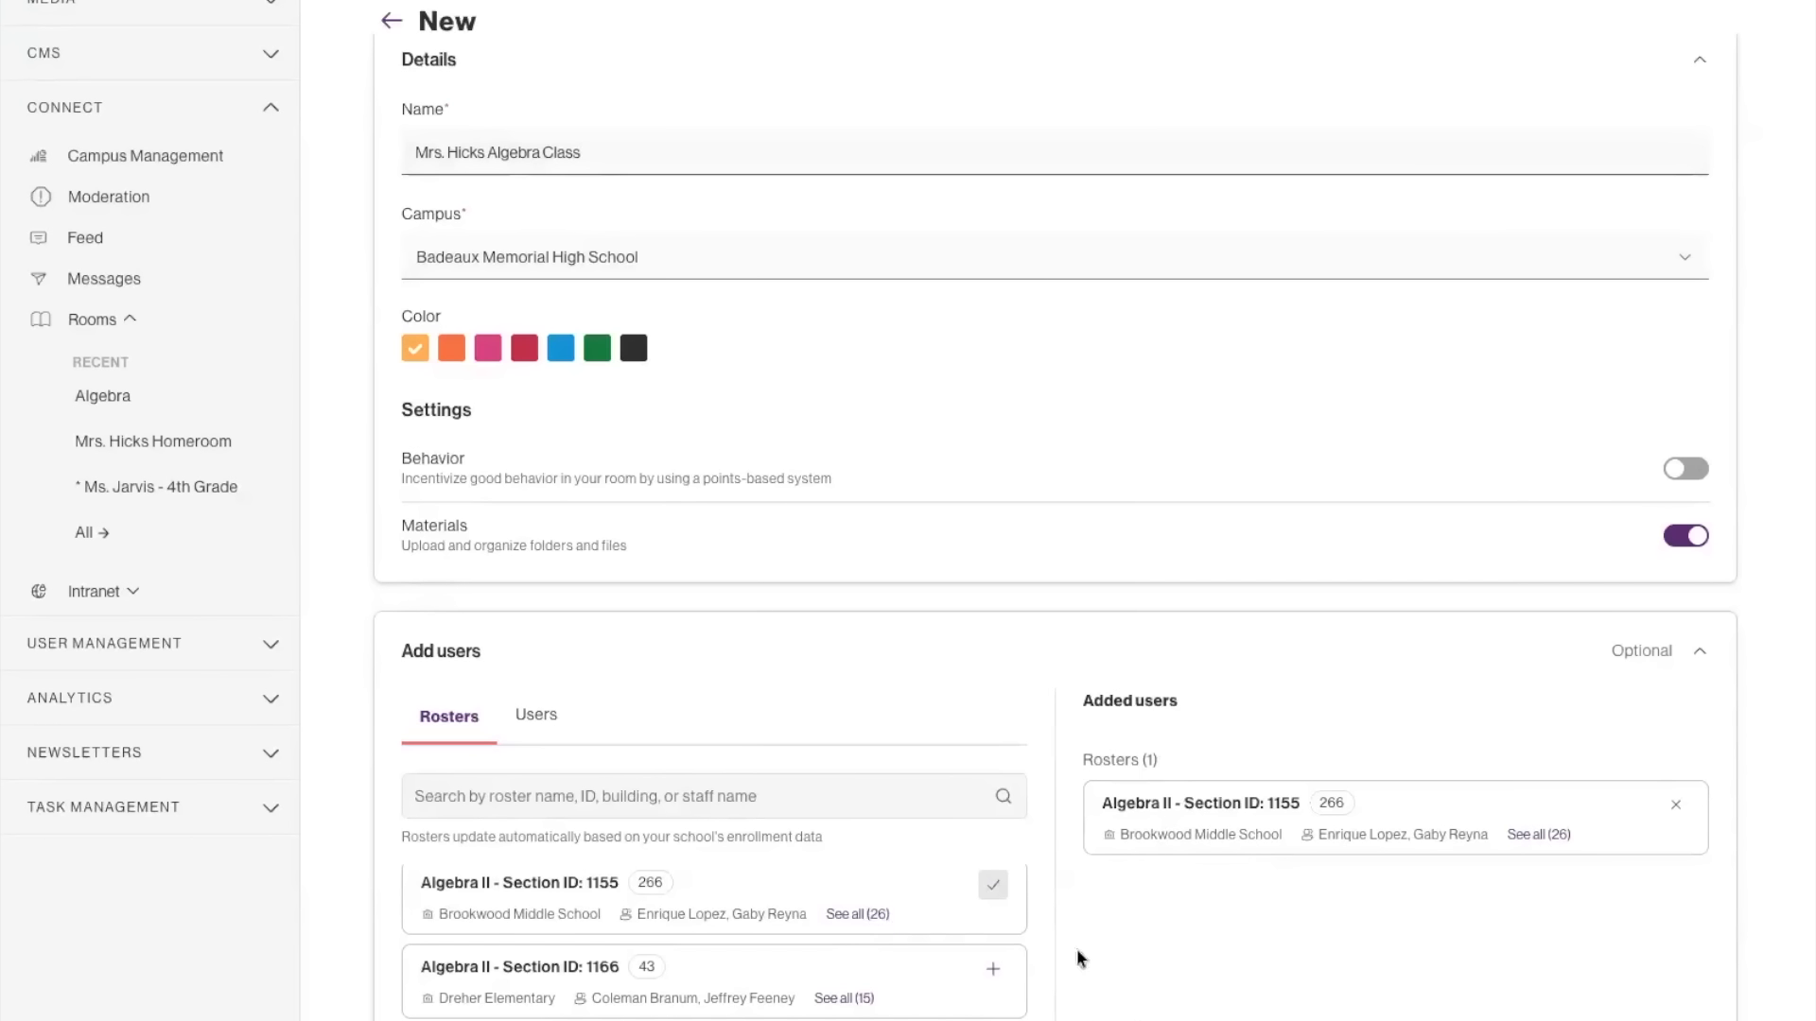
left_click(993, 970)
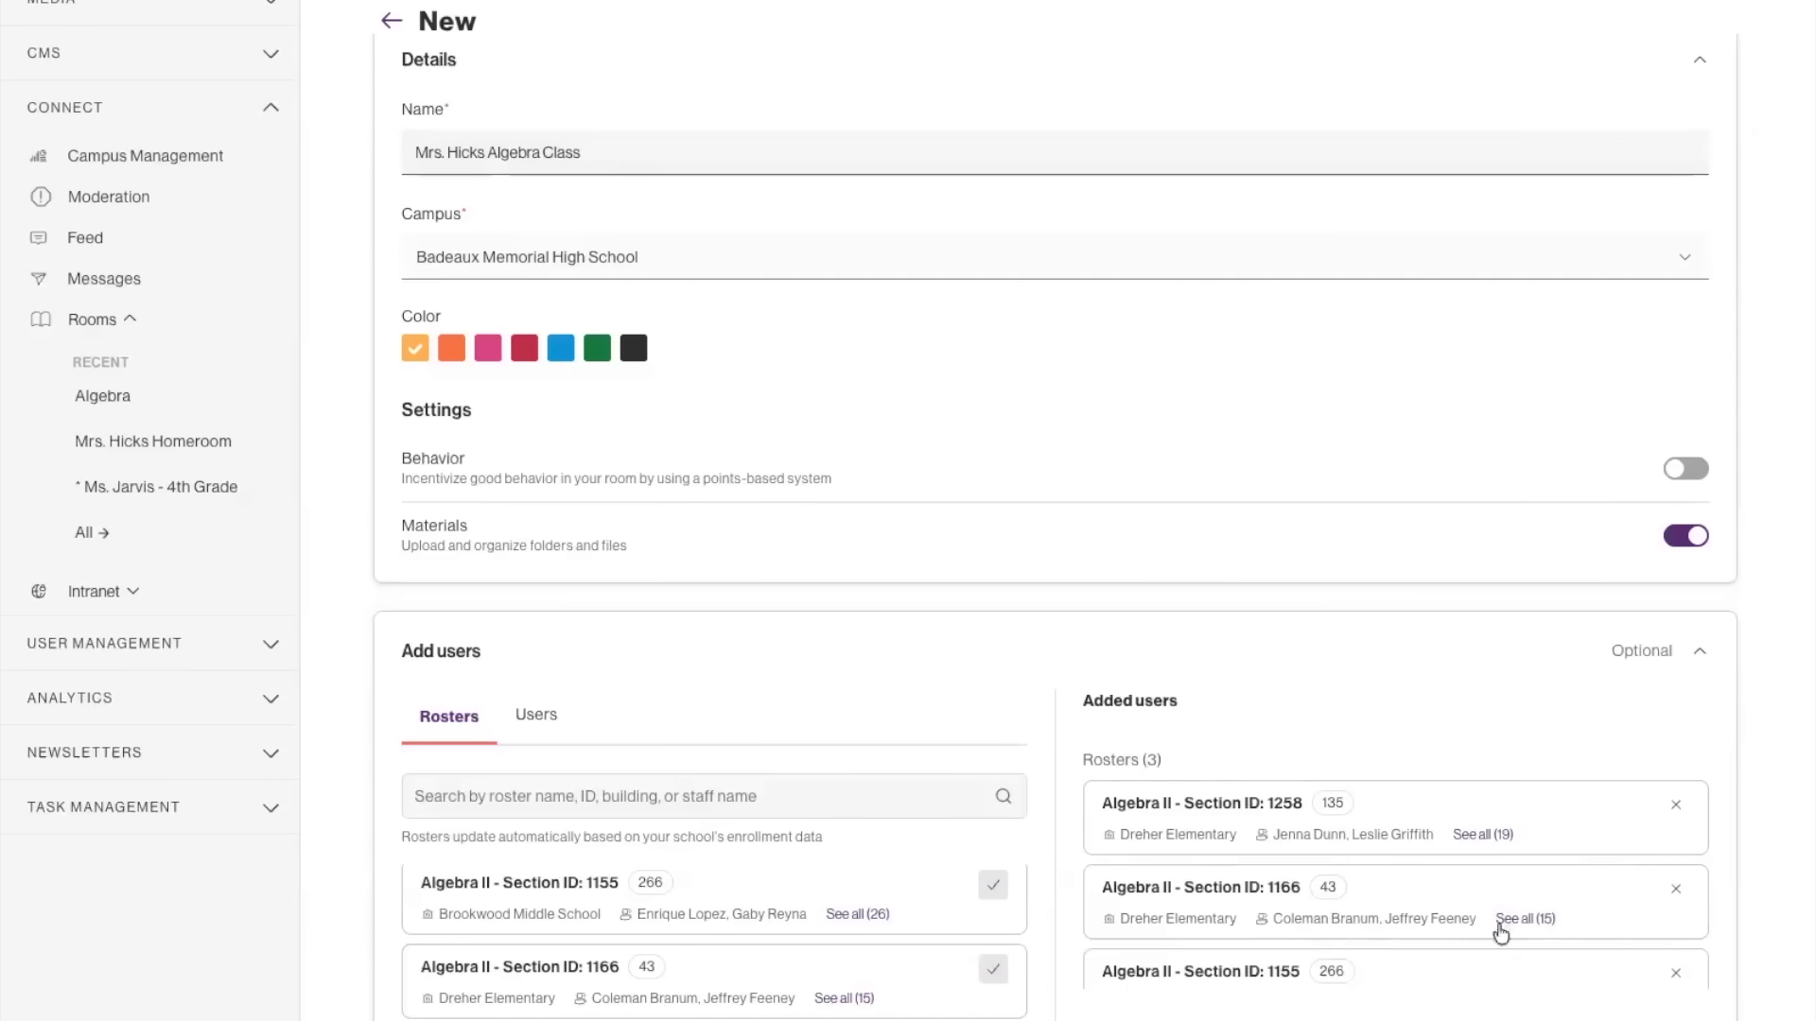
Append "- Section 123" to the room's name.
left_click(693, 156)
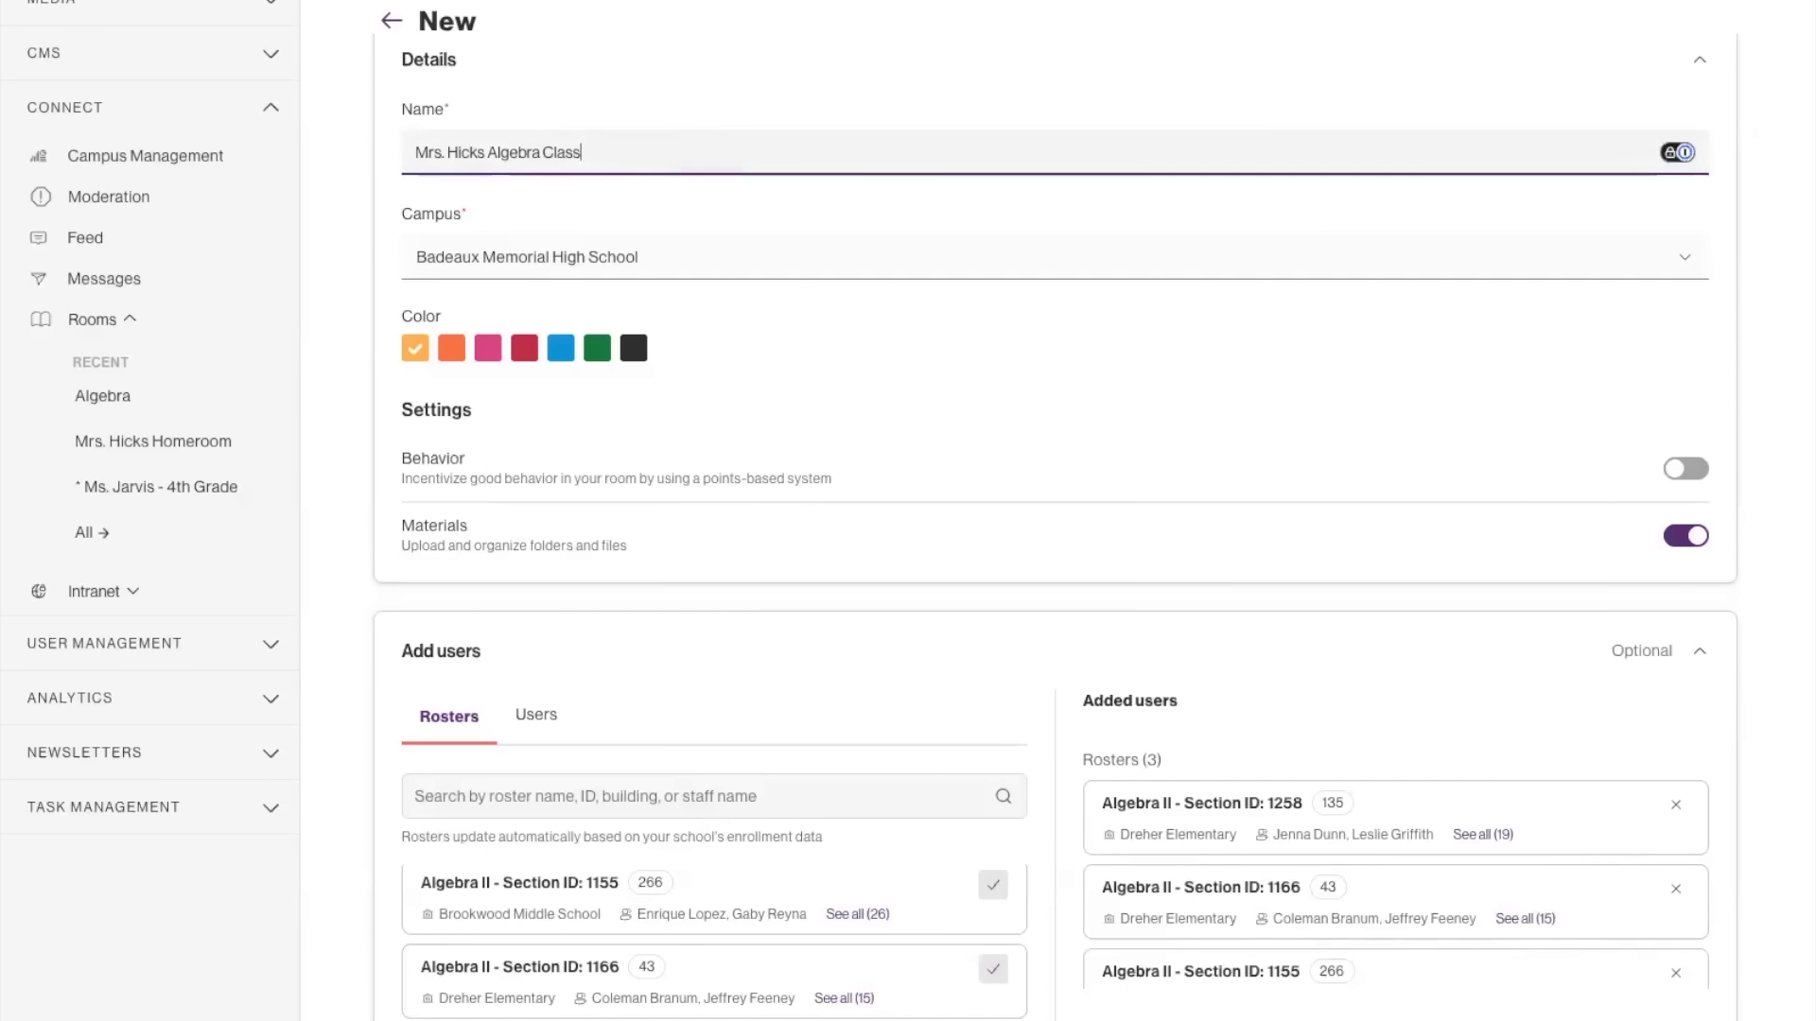
type("- Section 123")
Remove all three Algebra II rosters from the room's added users.
left_click(1676, 973)
left_click(1677, 906)
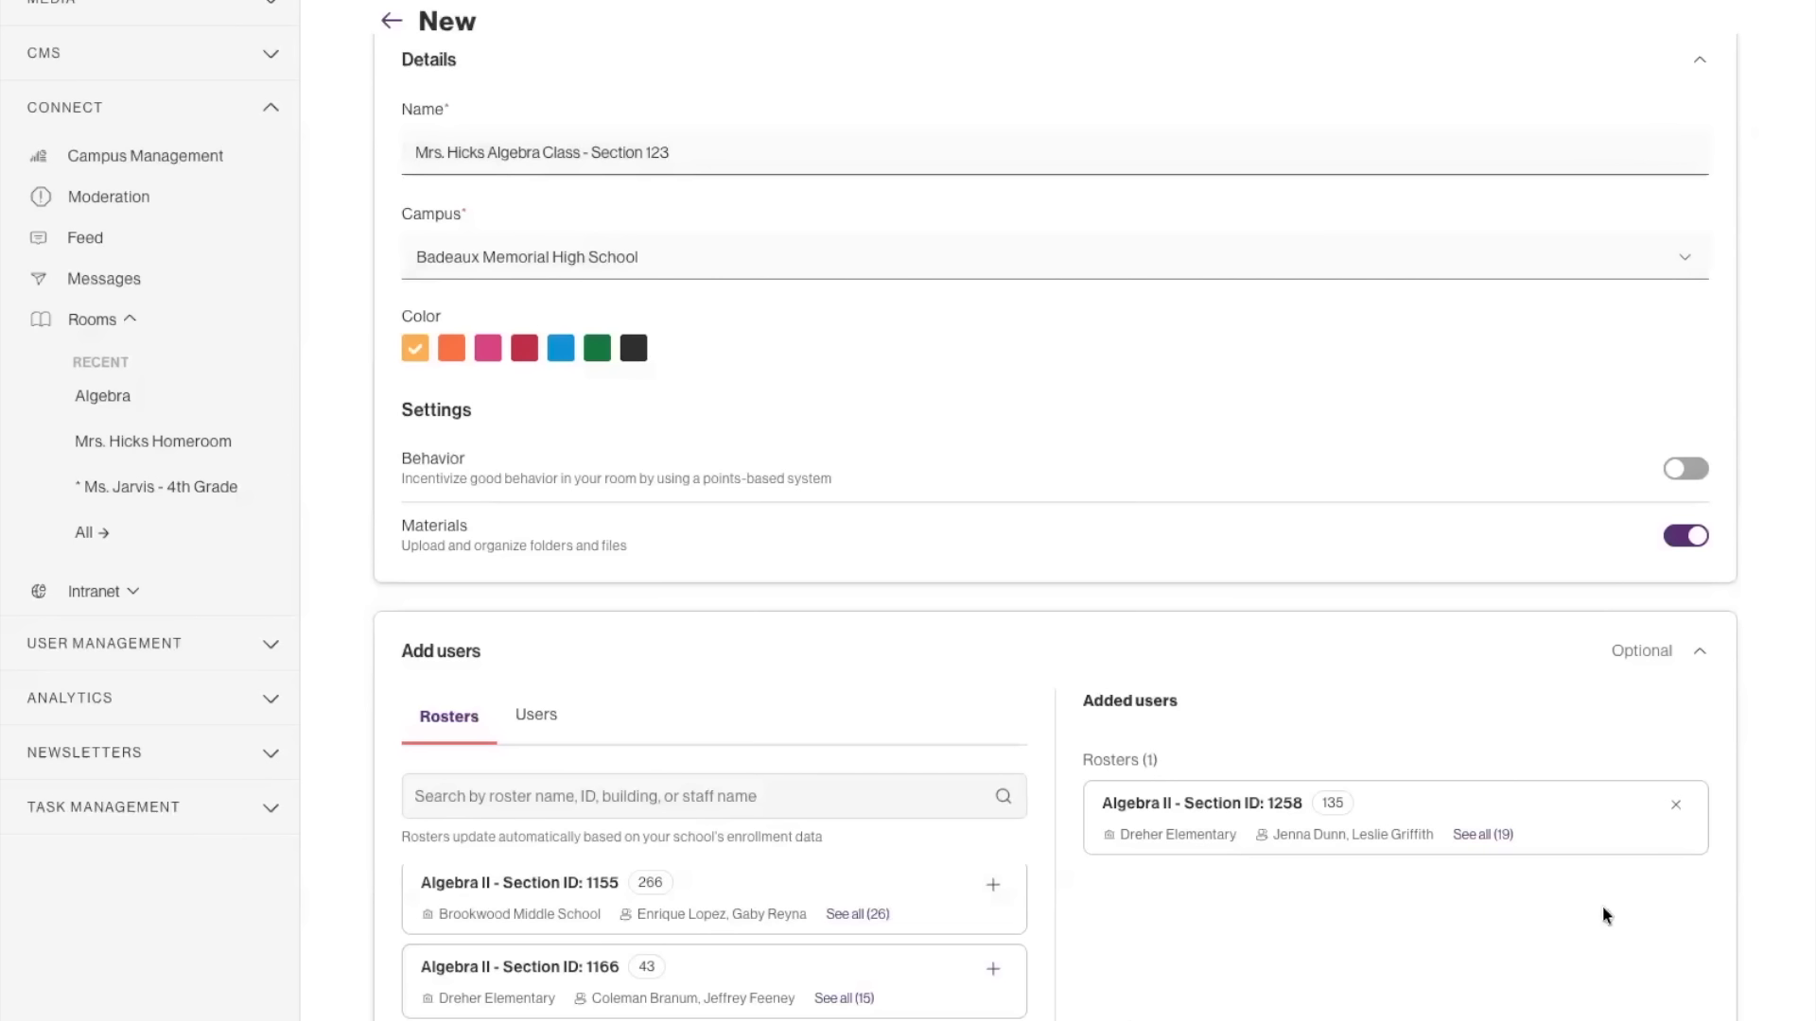
left_click(1675, 805)
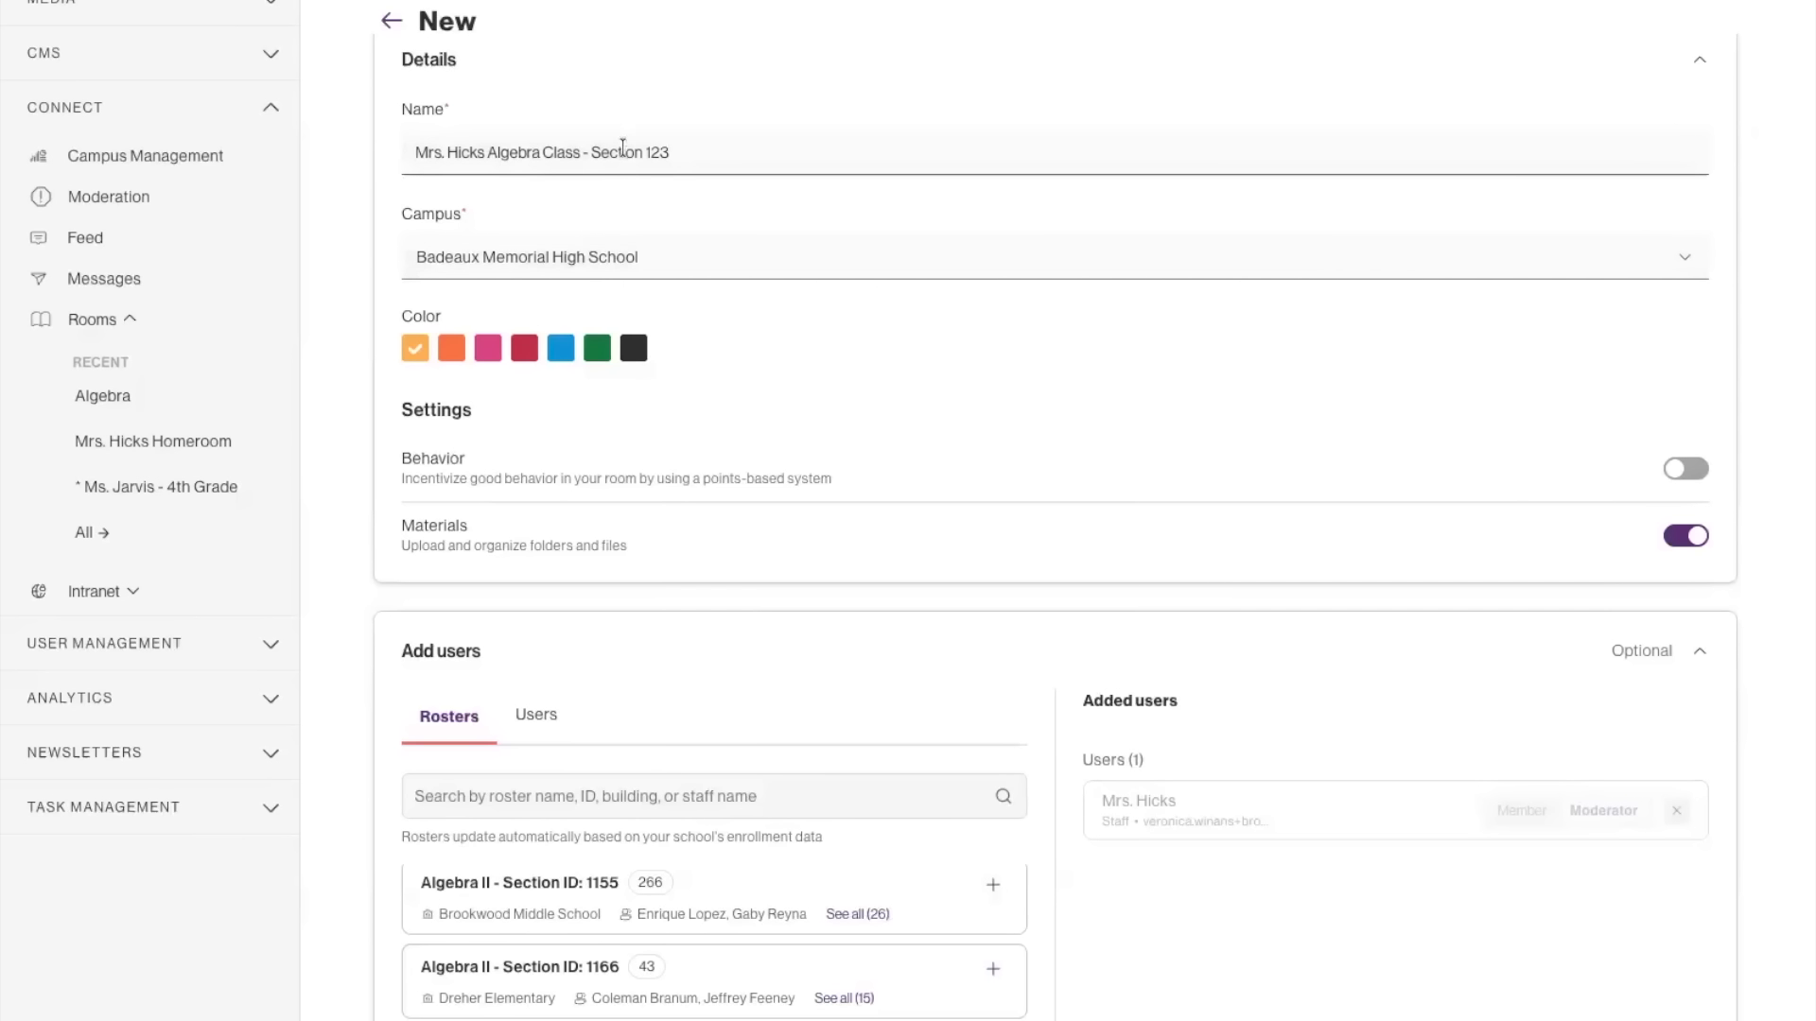
Replace the room's name with "Drone Club".
double_click(702, 153)
triple_click(702, 153)
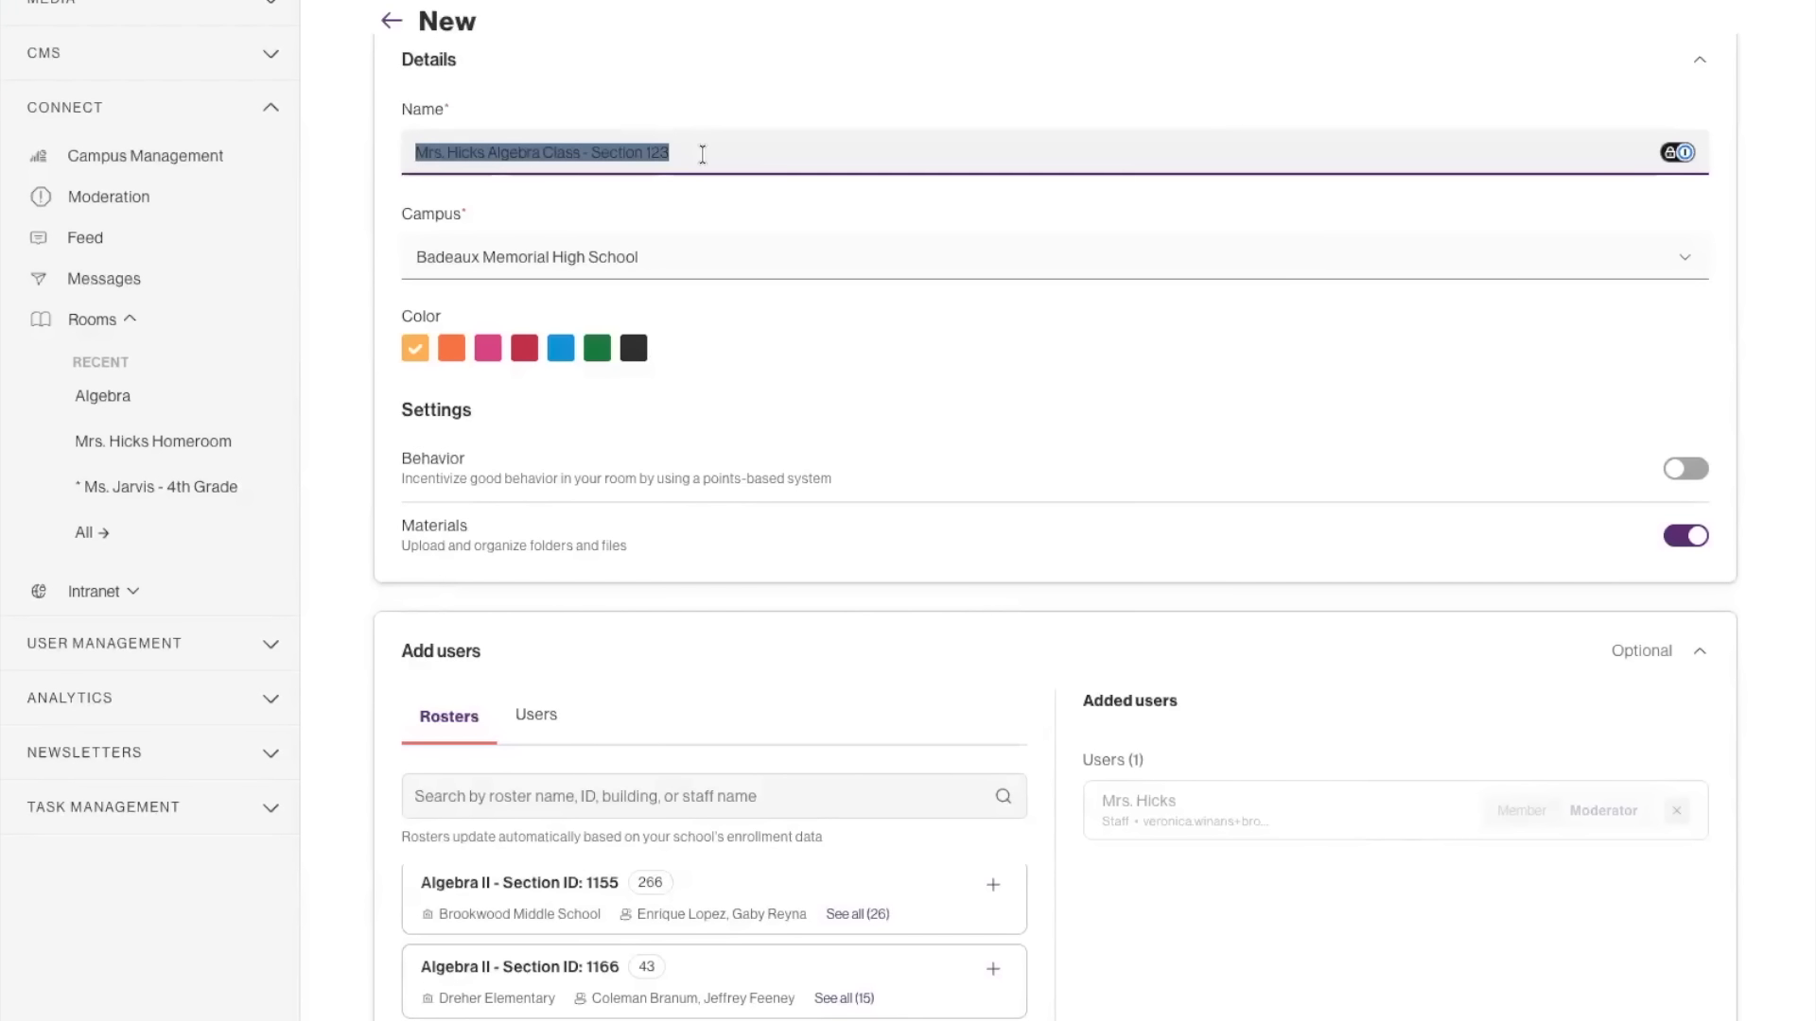
type("Drone Clud")
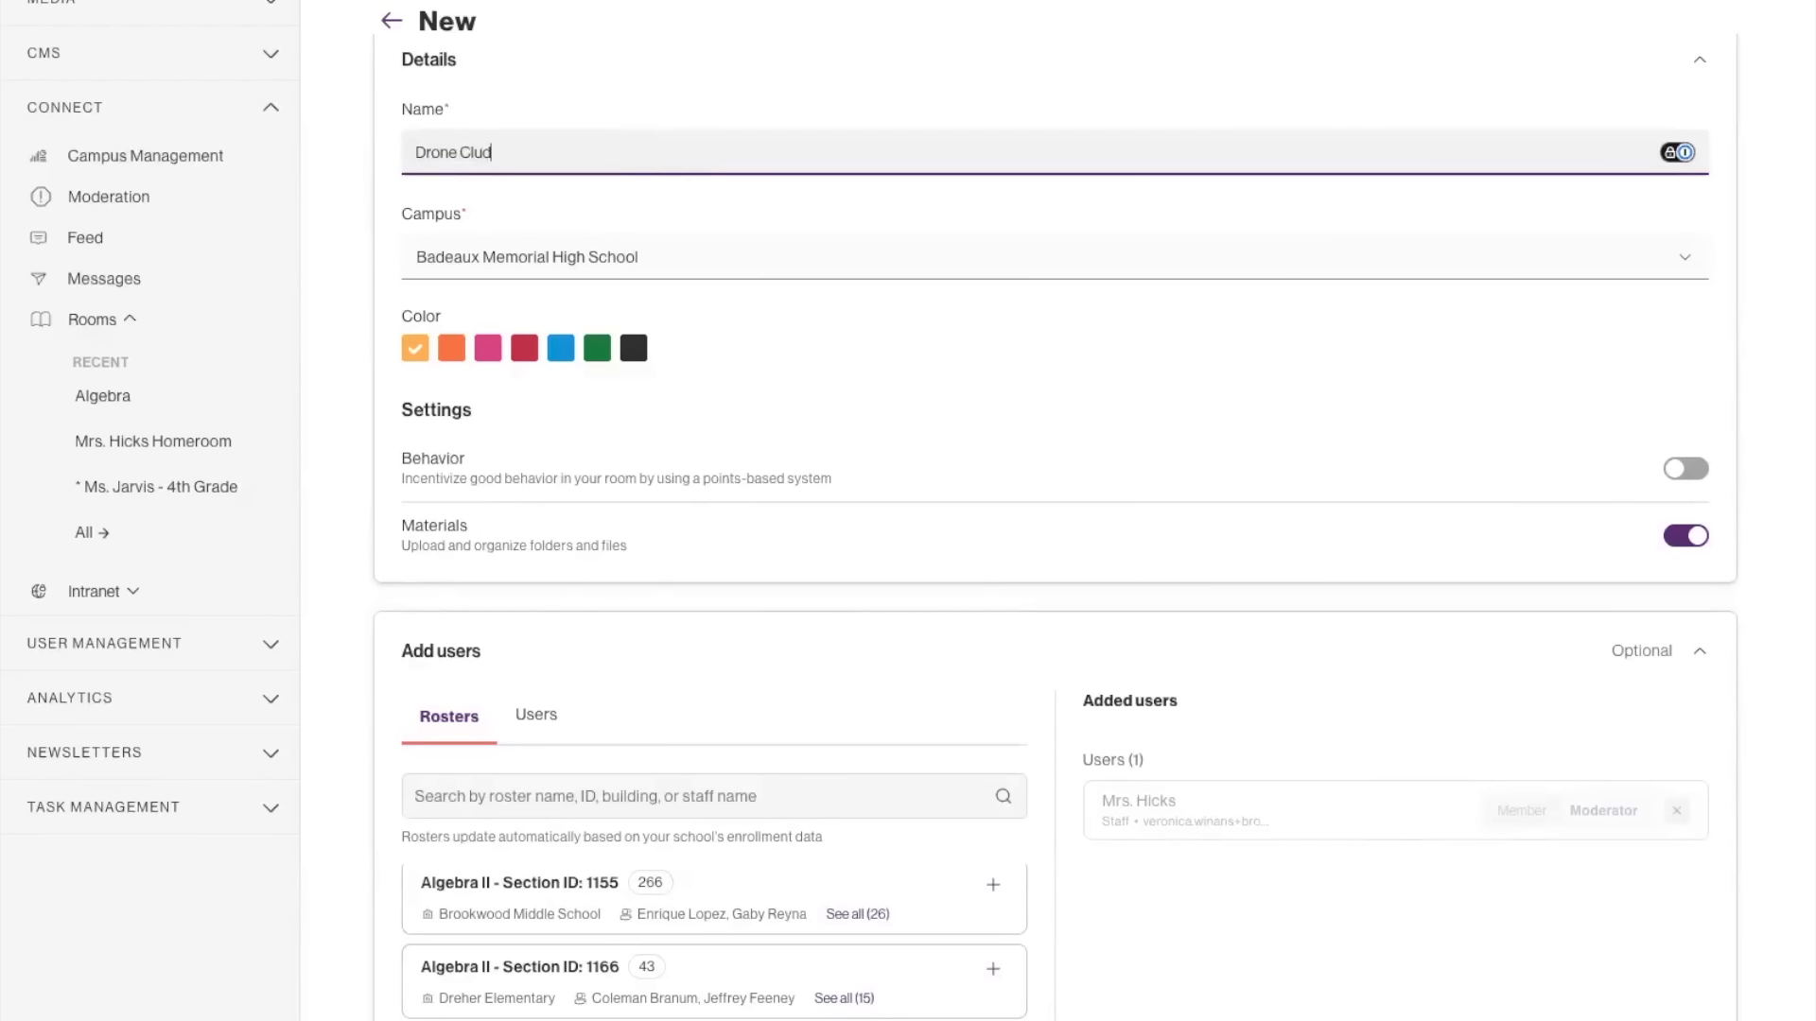
key("BackSpace")
type("b")
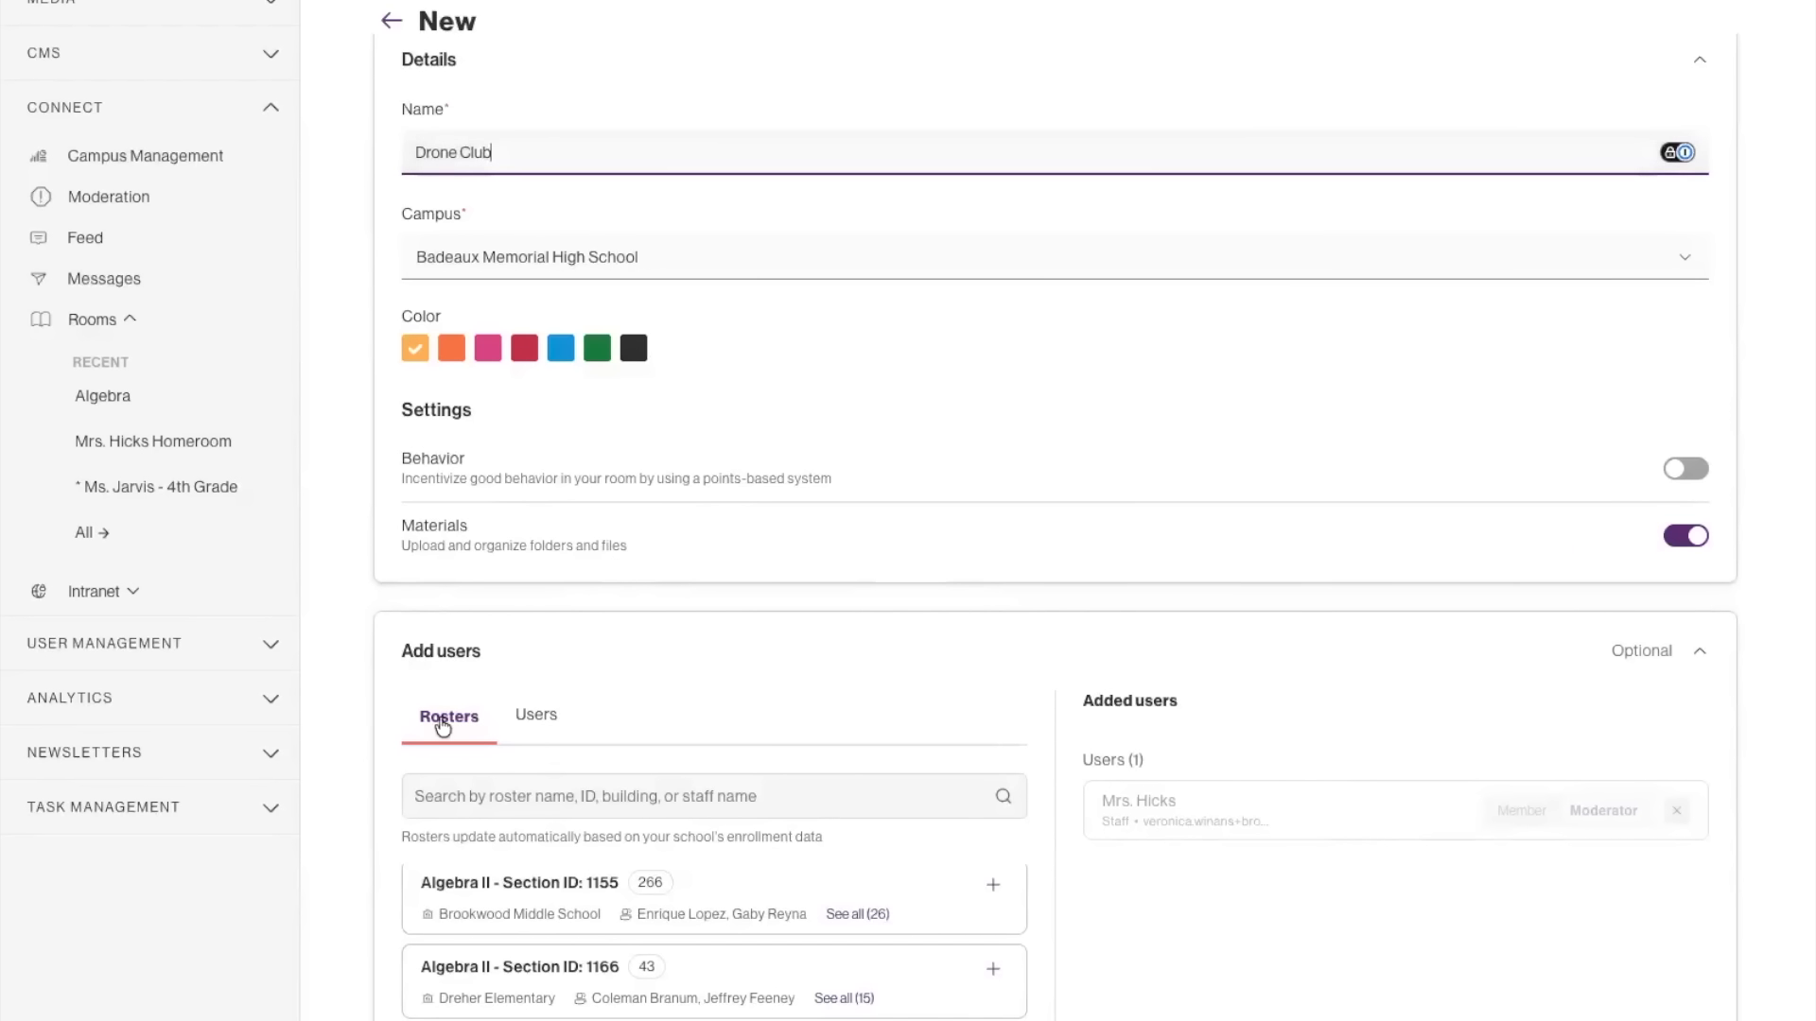
Add the first listed staff member and the first listed student to the room as individual users.
left_click(537, 721)
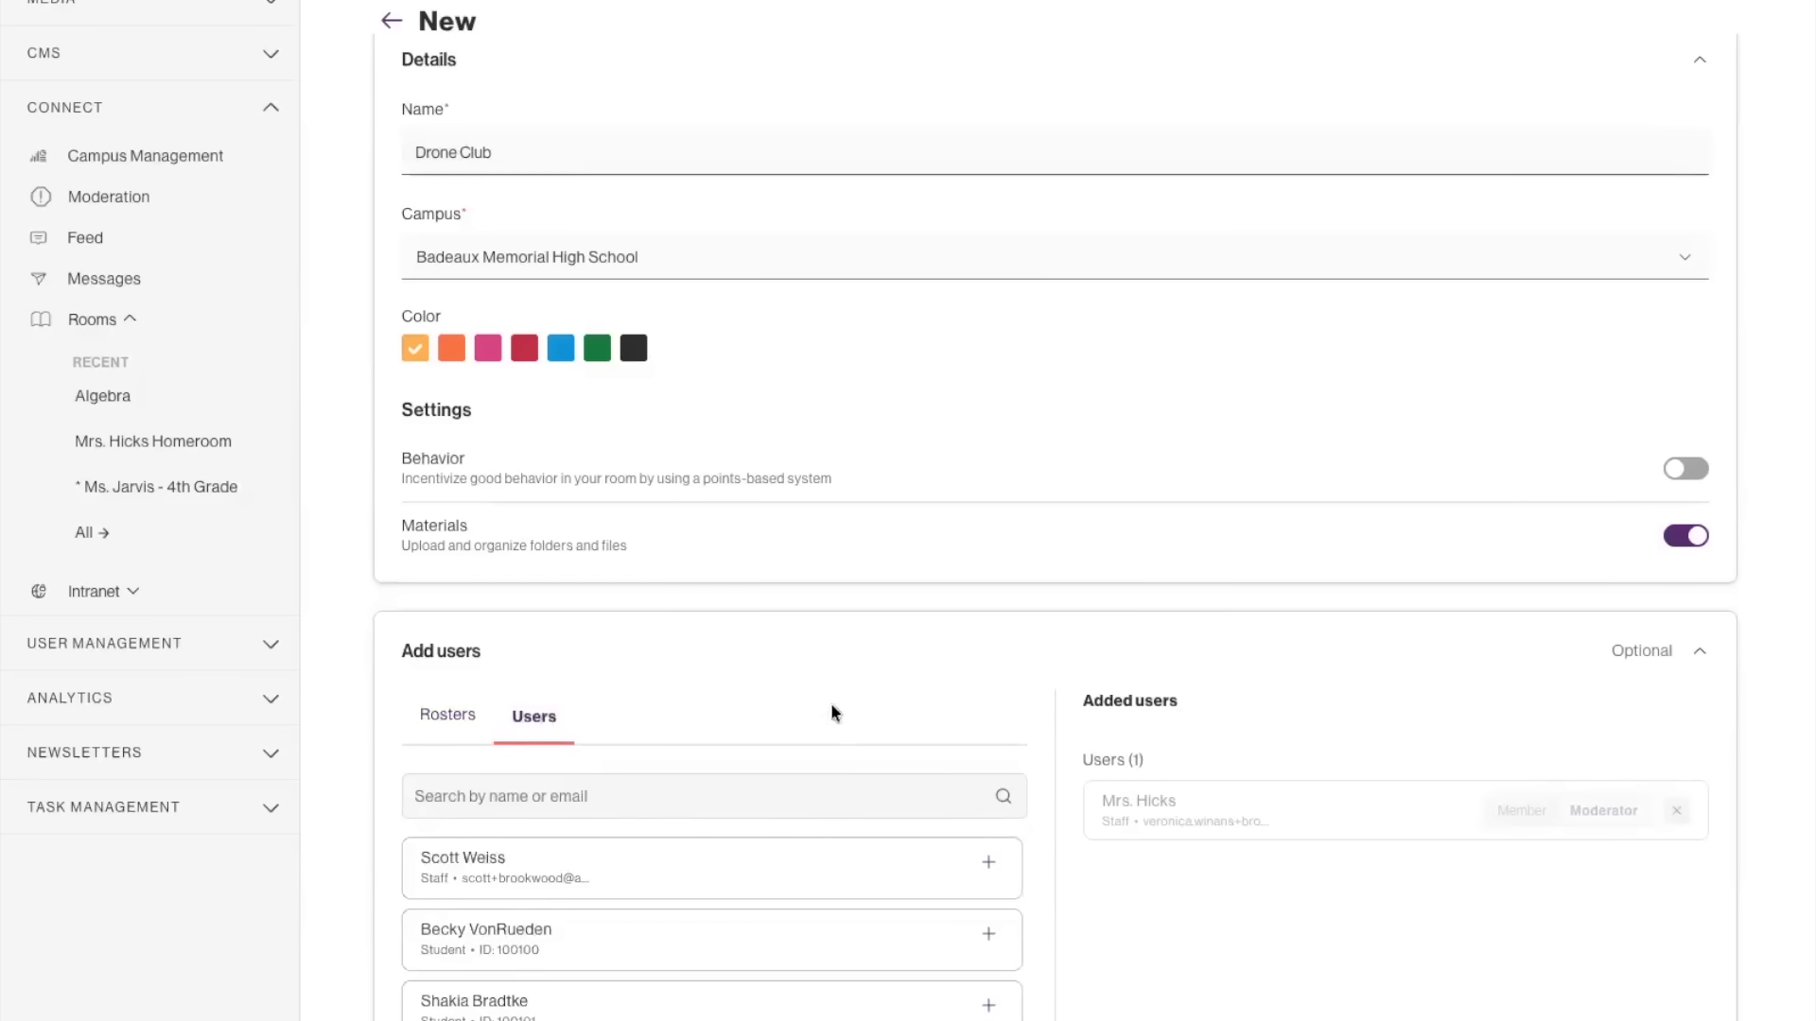
scroll(631, 649, "down", 2)
left_click(629, 643)
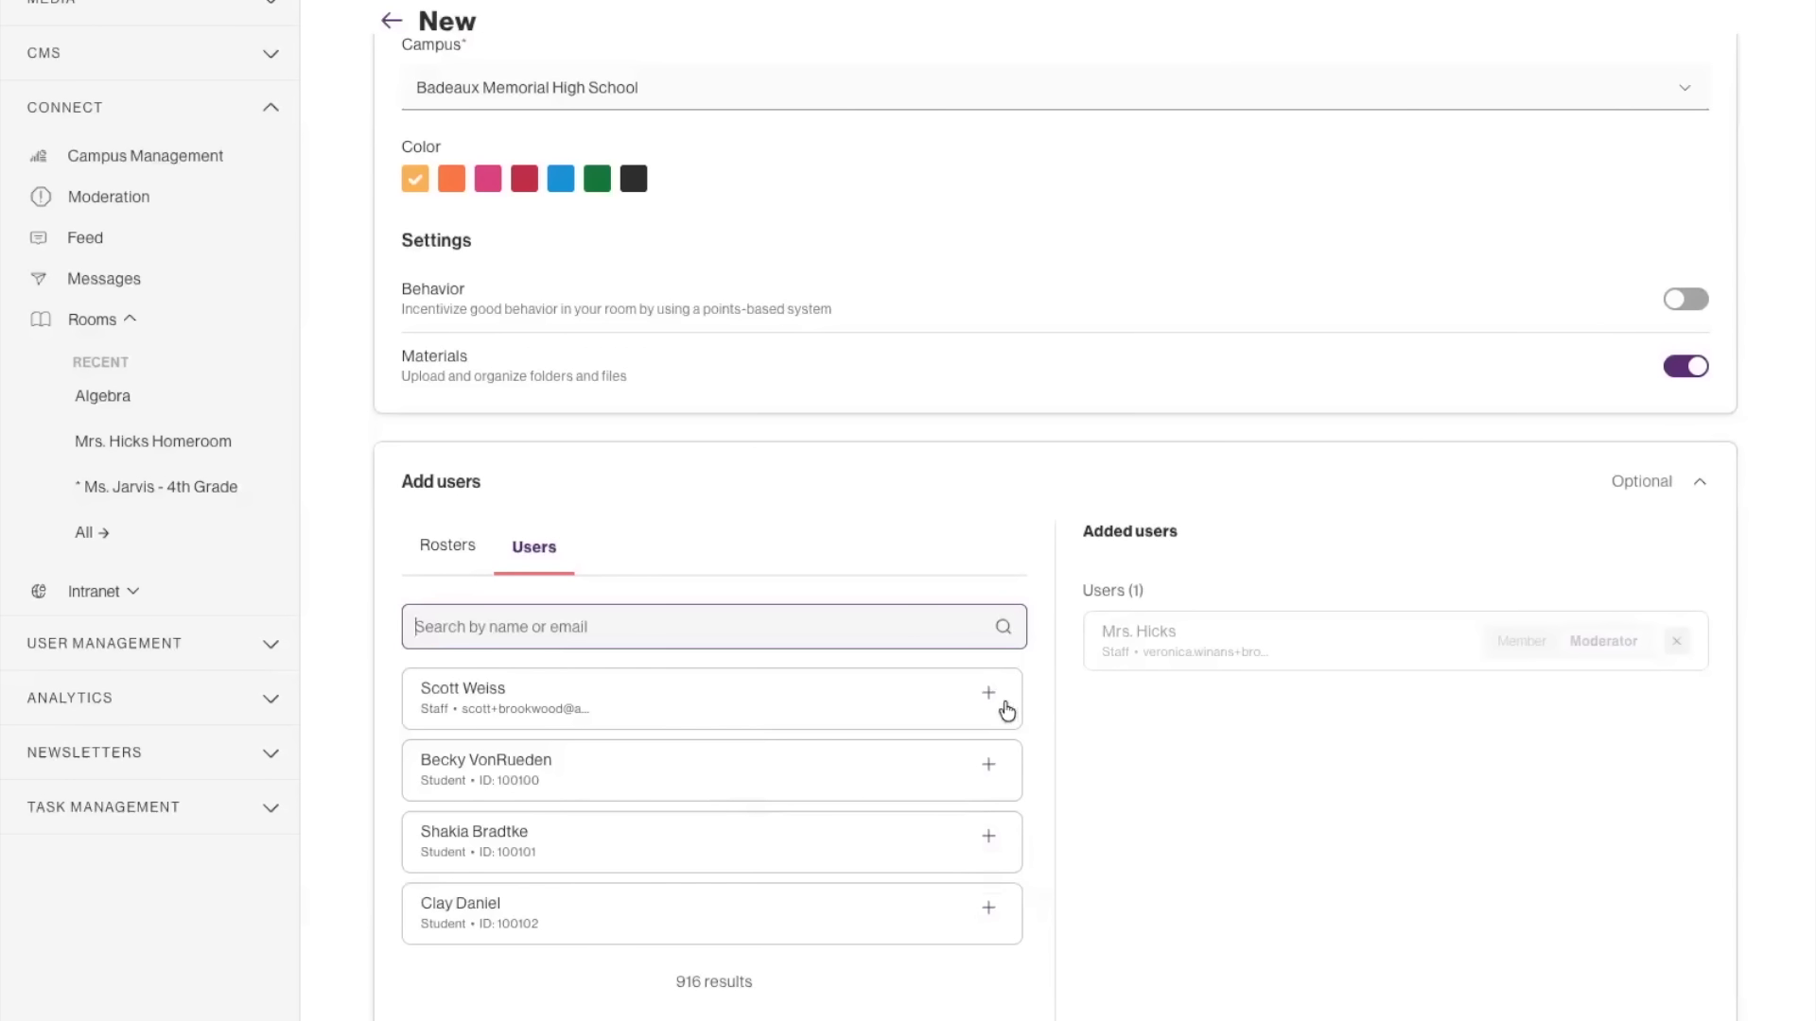
left_click(989, 696)
left_click(988, 764)
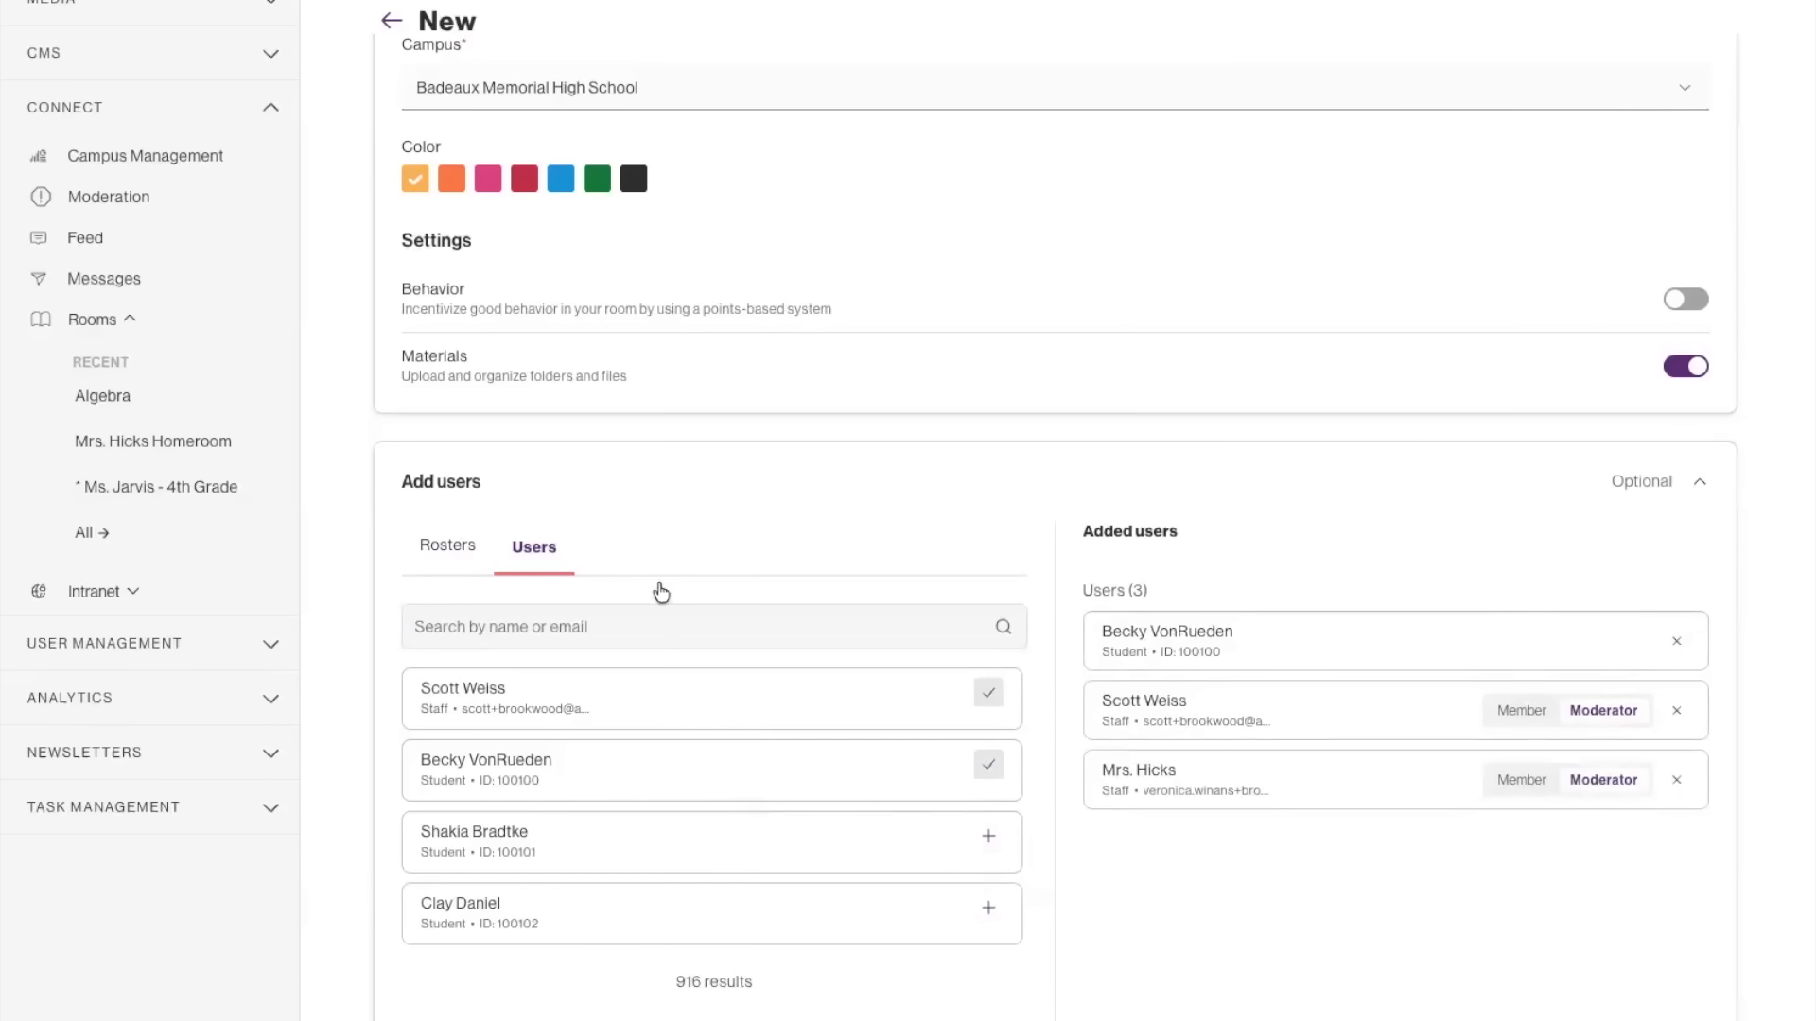
Look at the available rosters again, and exit the new room form, discarding its unsaved changes.
left_click(434, 558)
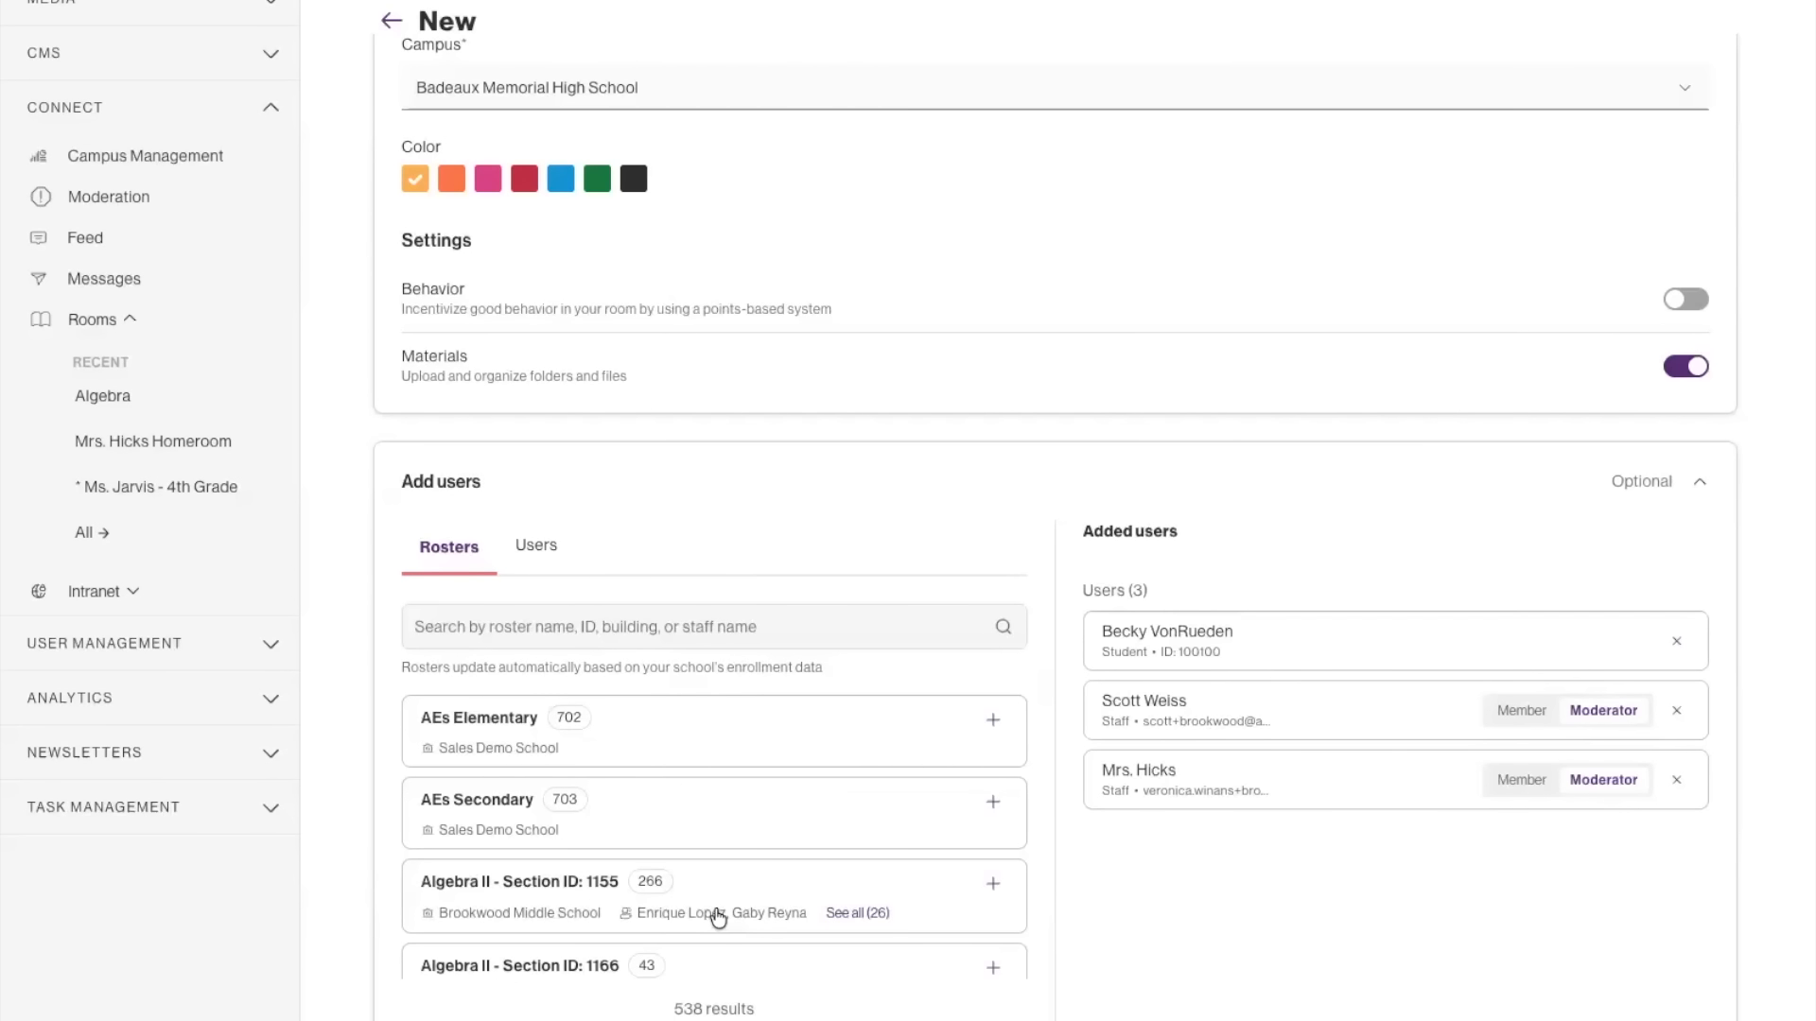
scroll(965, 768, "up", 2)
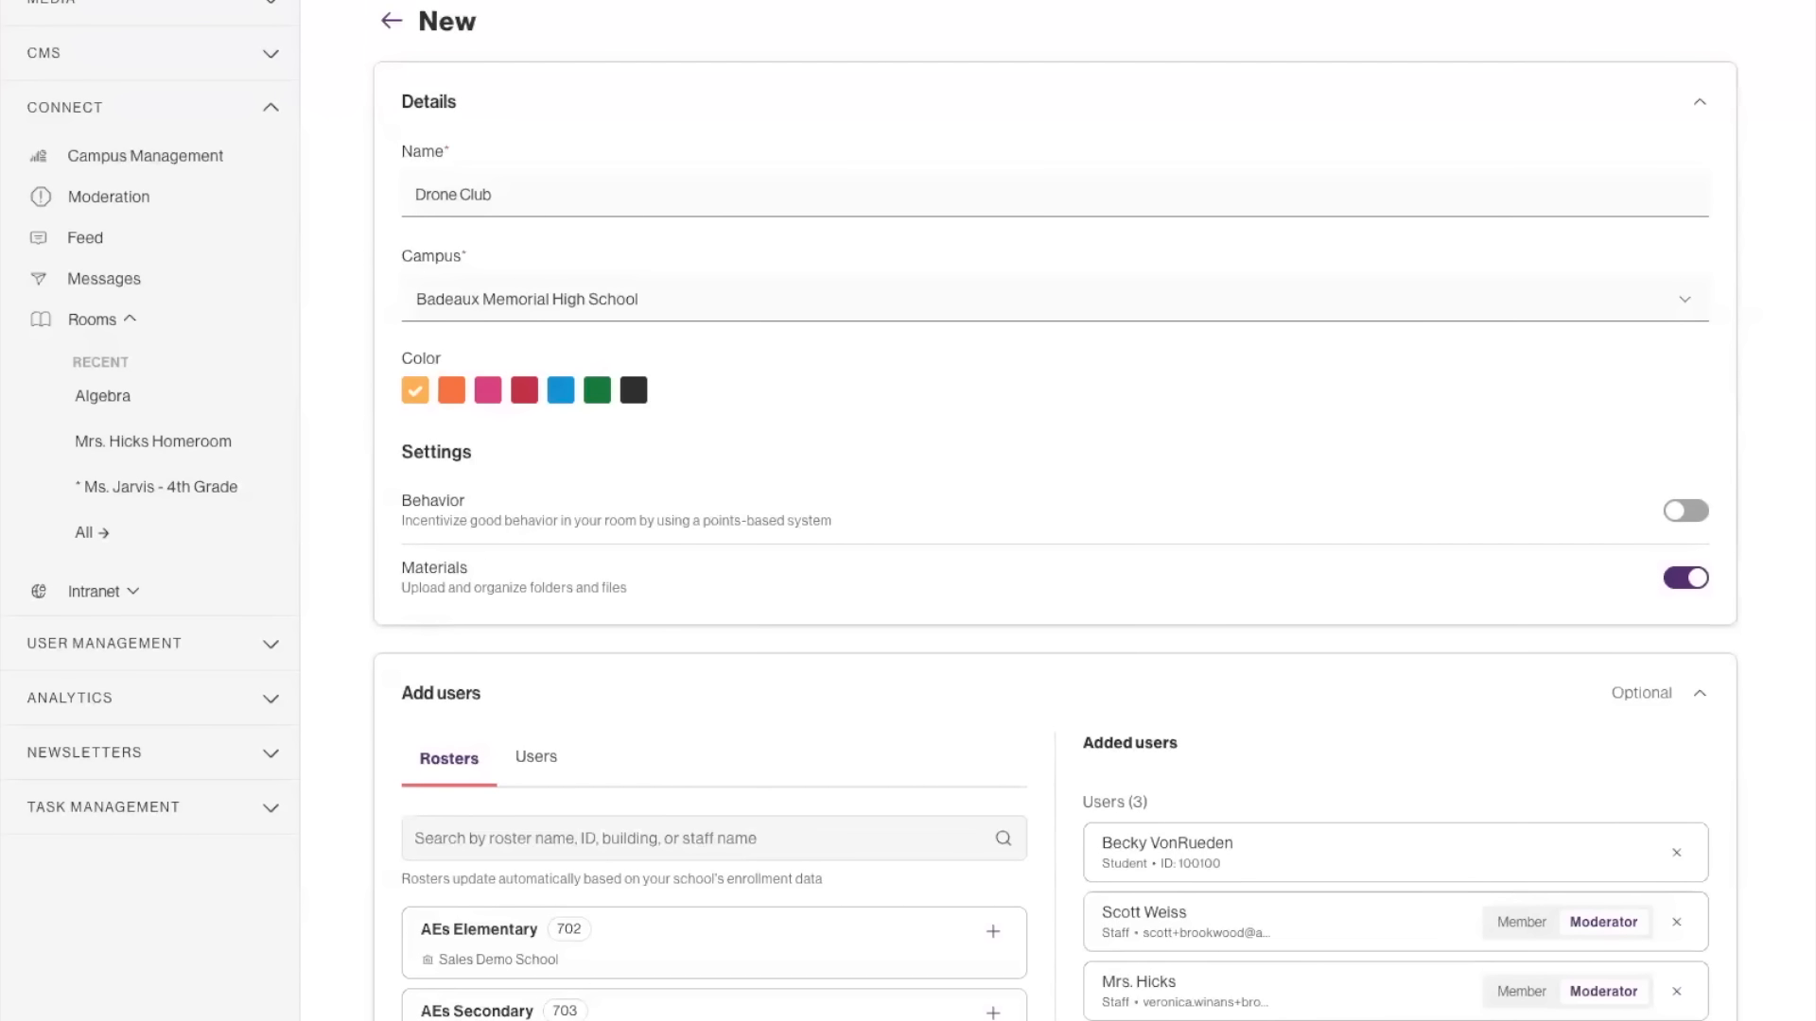
key("Escape")
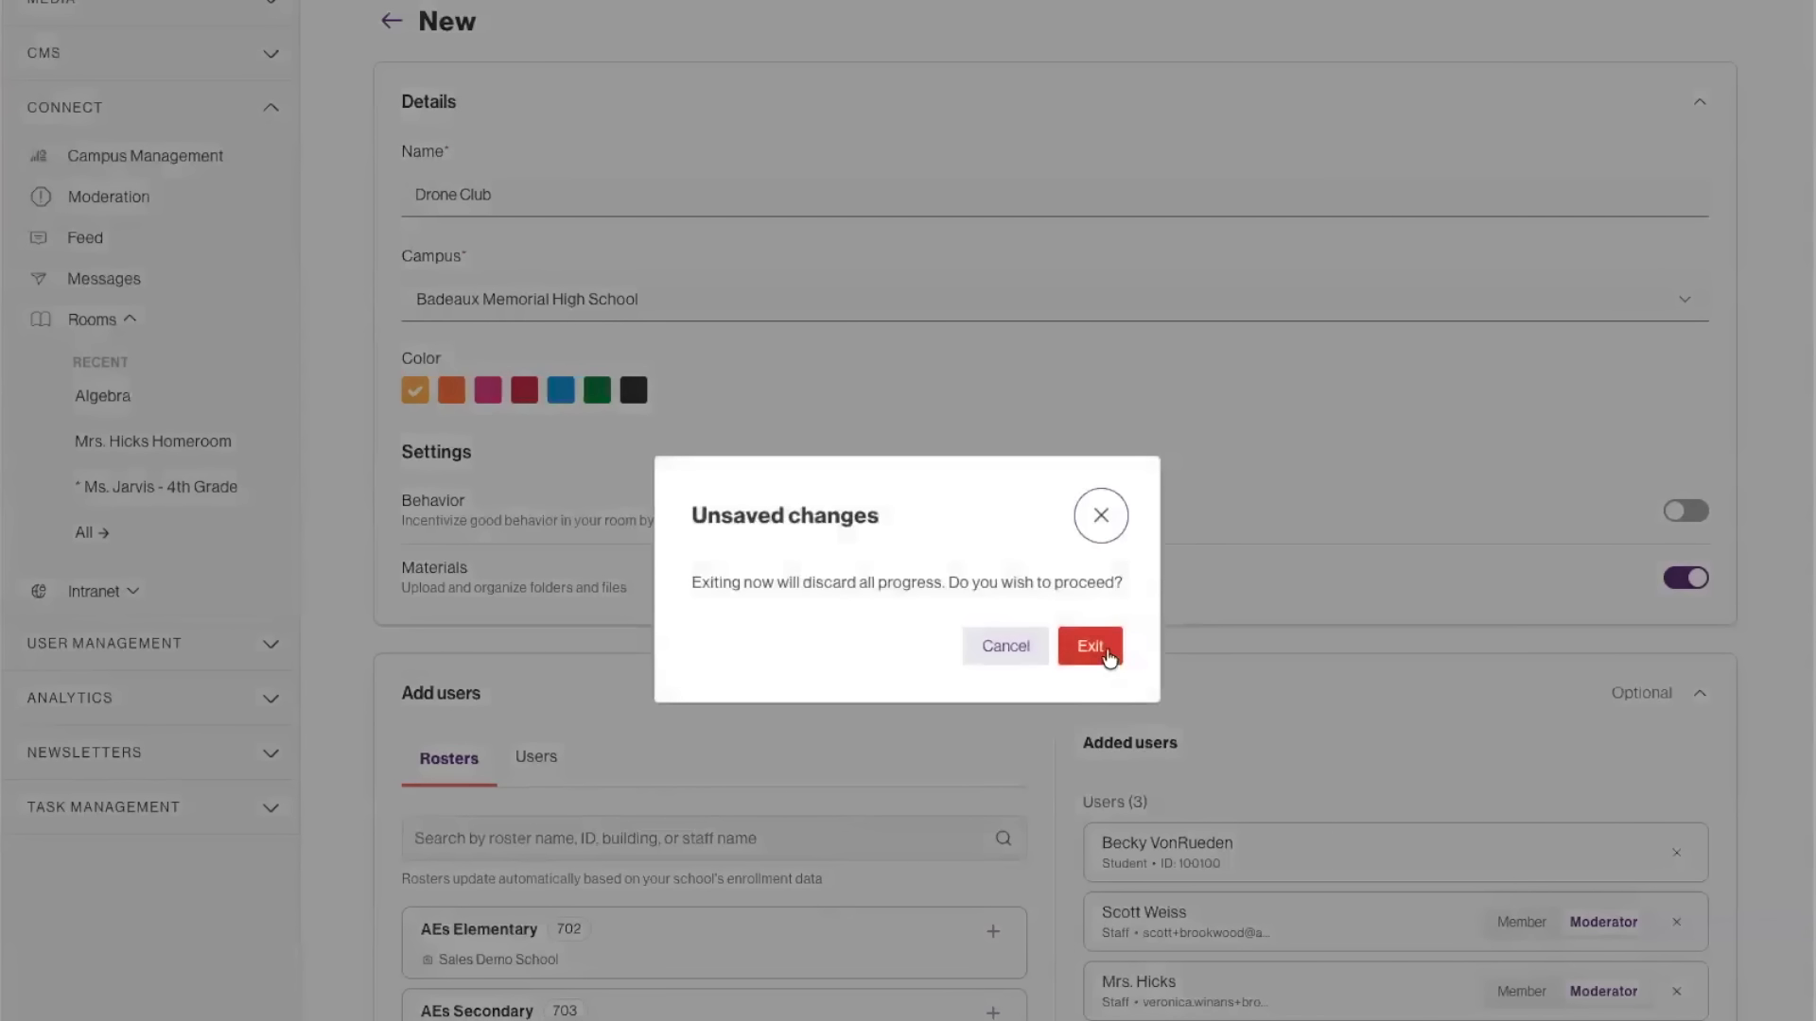
left_click(1089, 646)
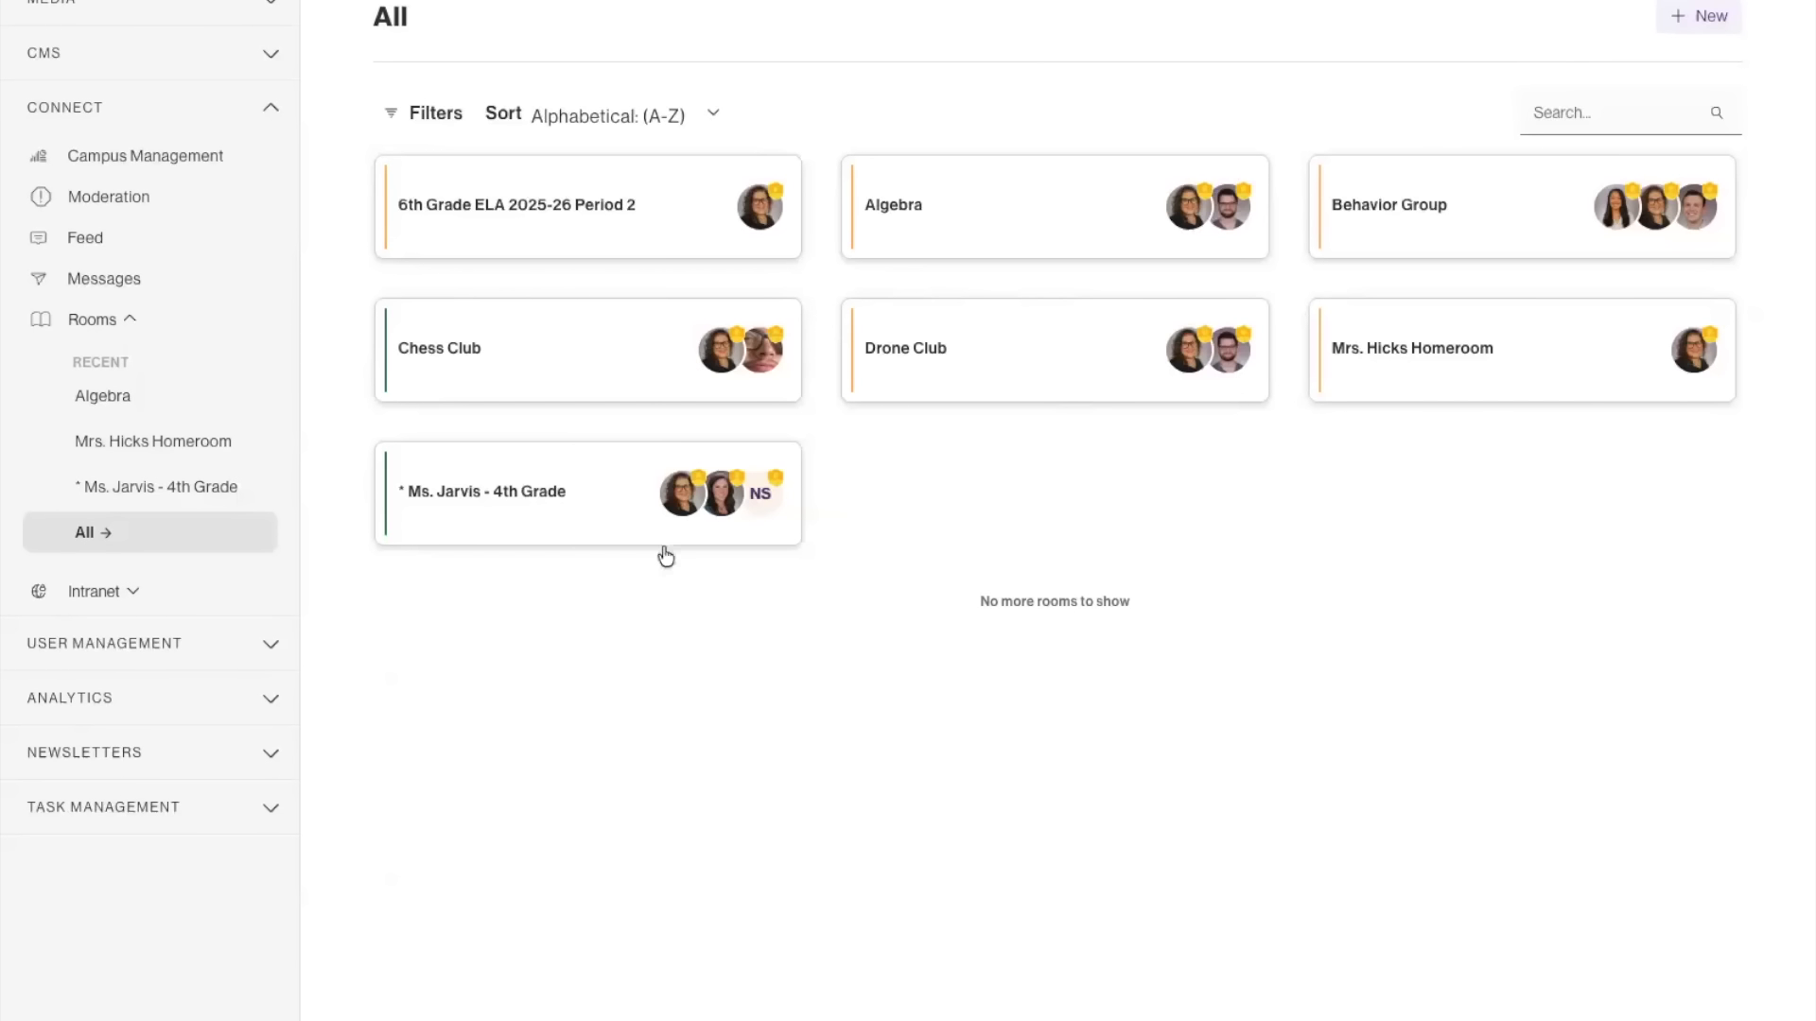
Open the existing 4th Grade room and start a new announcement in its feed.
left_click(564, 523)
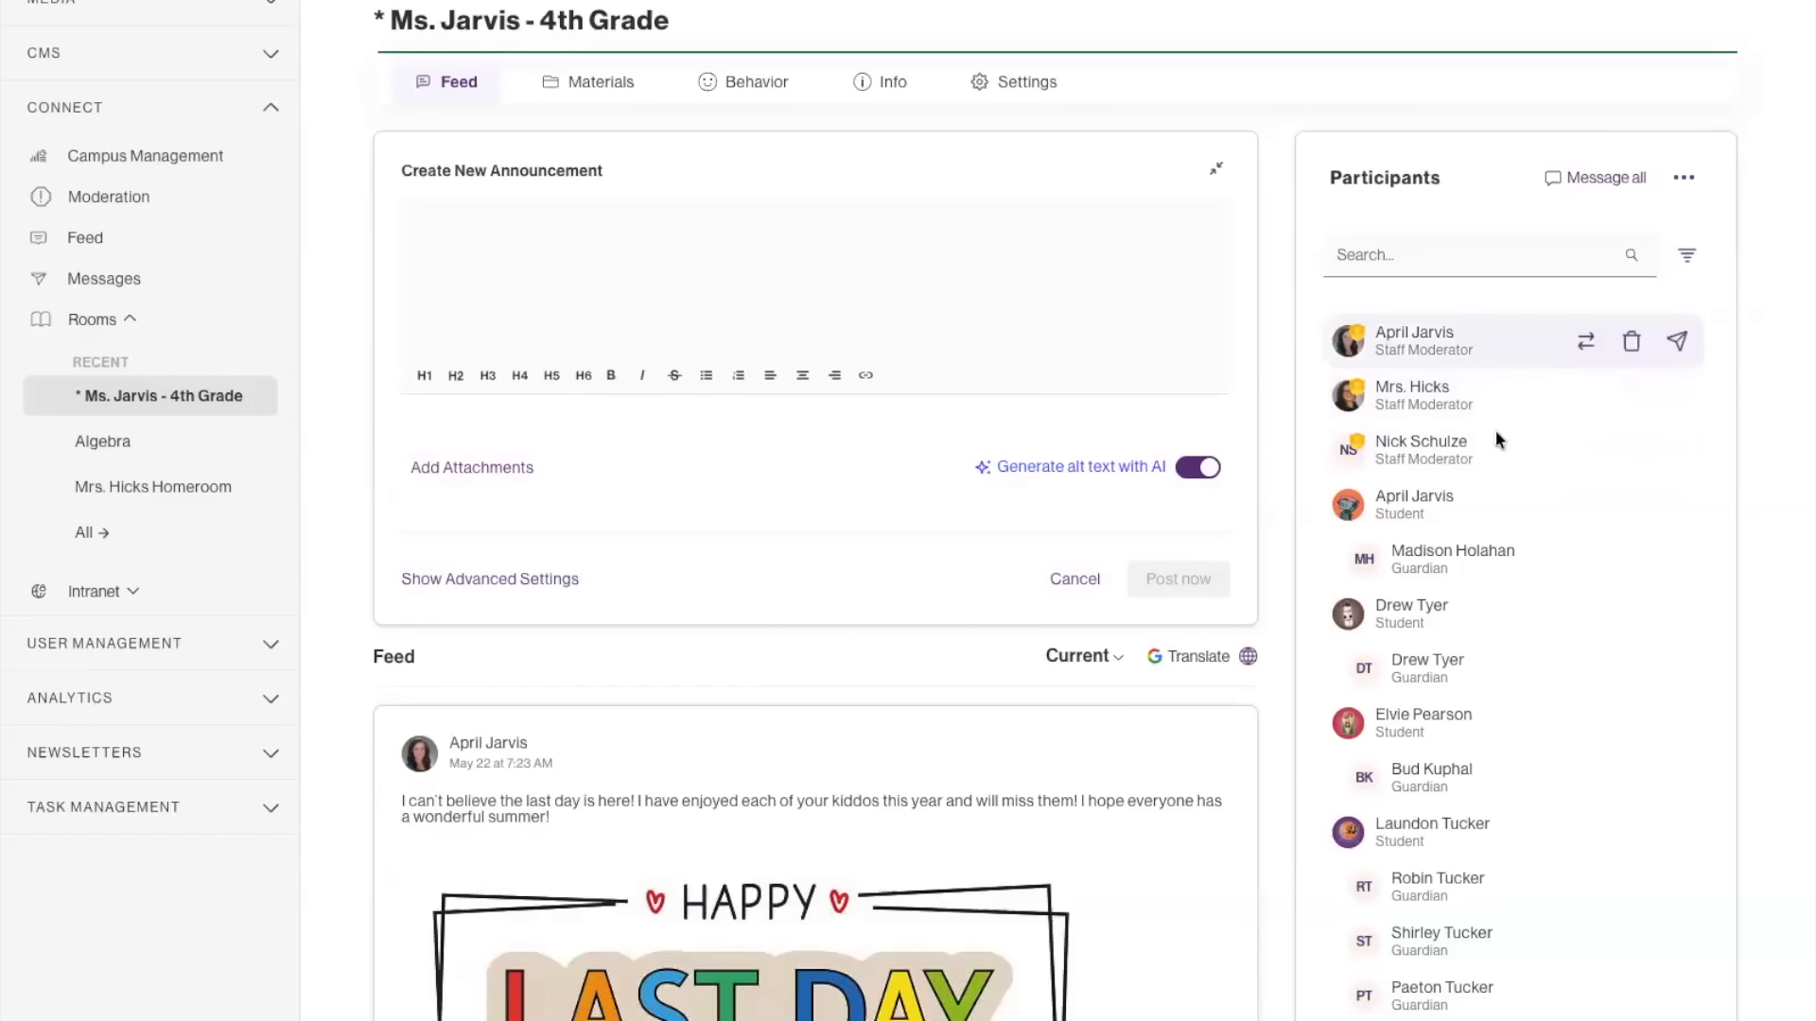
scroll(1432, 502, "down", 1)
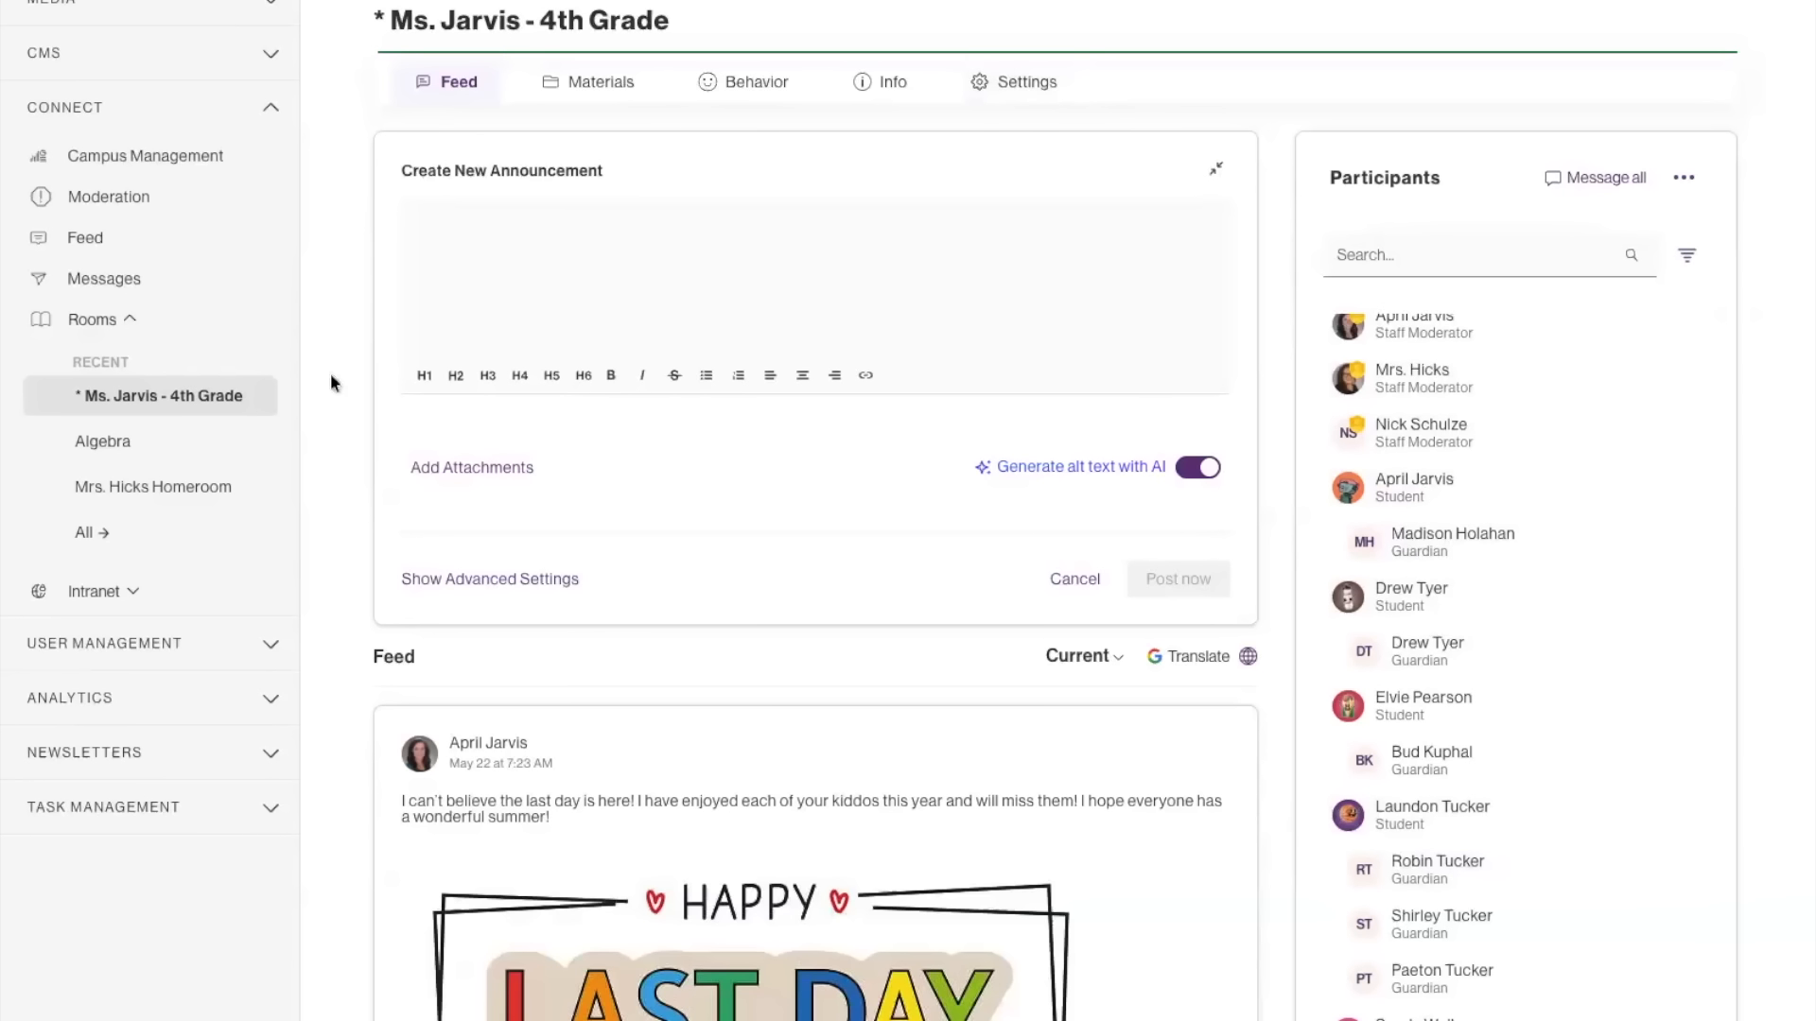
left_click(515, 249)
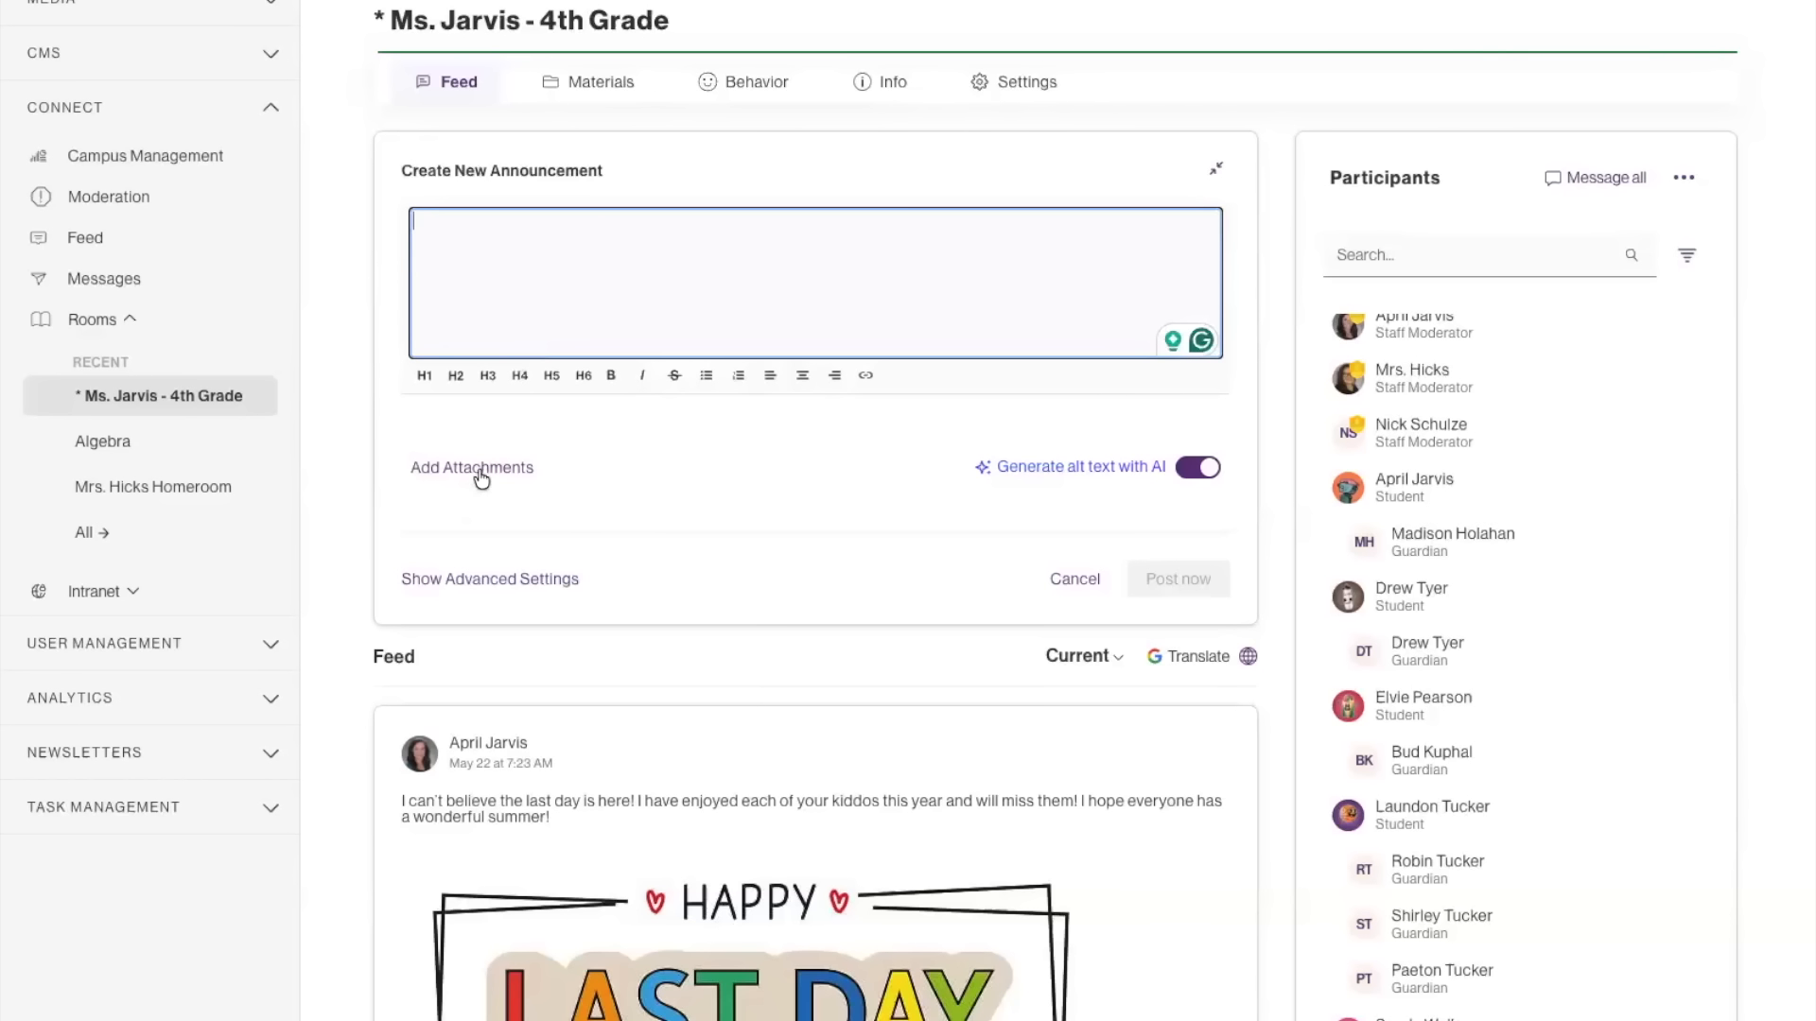
Show the announcement's advanced settings and examine the options for scheduling the post and copying it to other rooms.
left_click(516, 581)
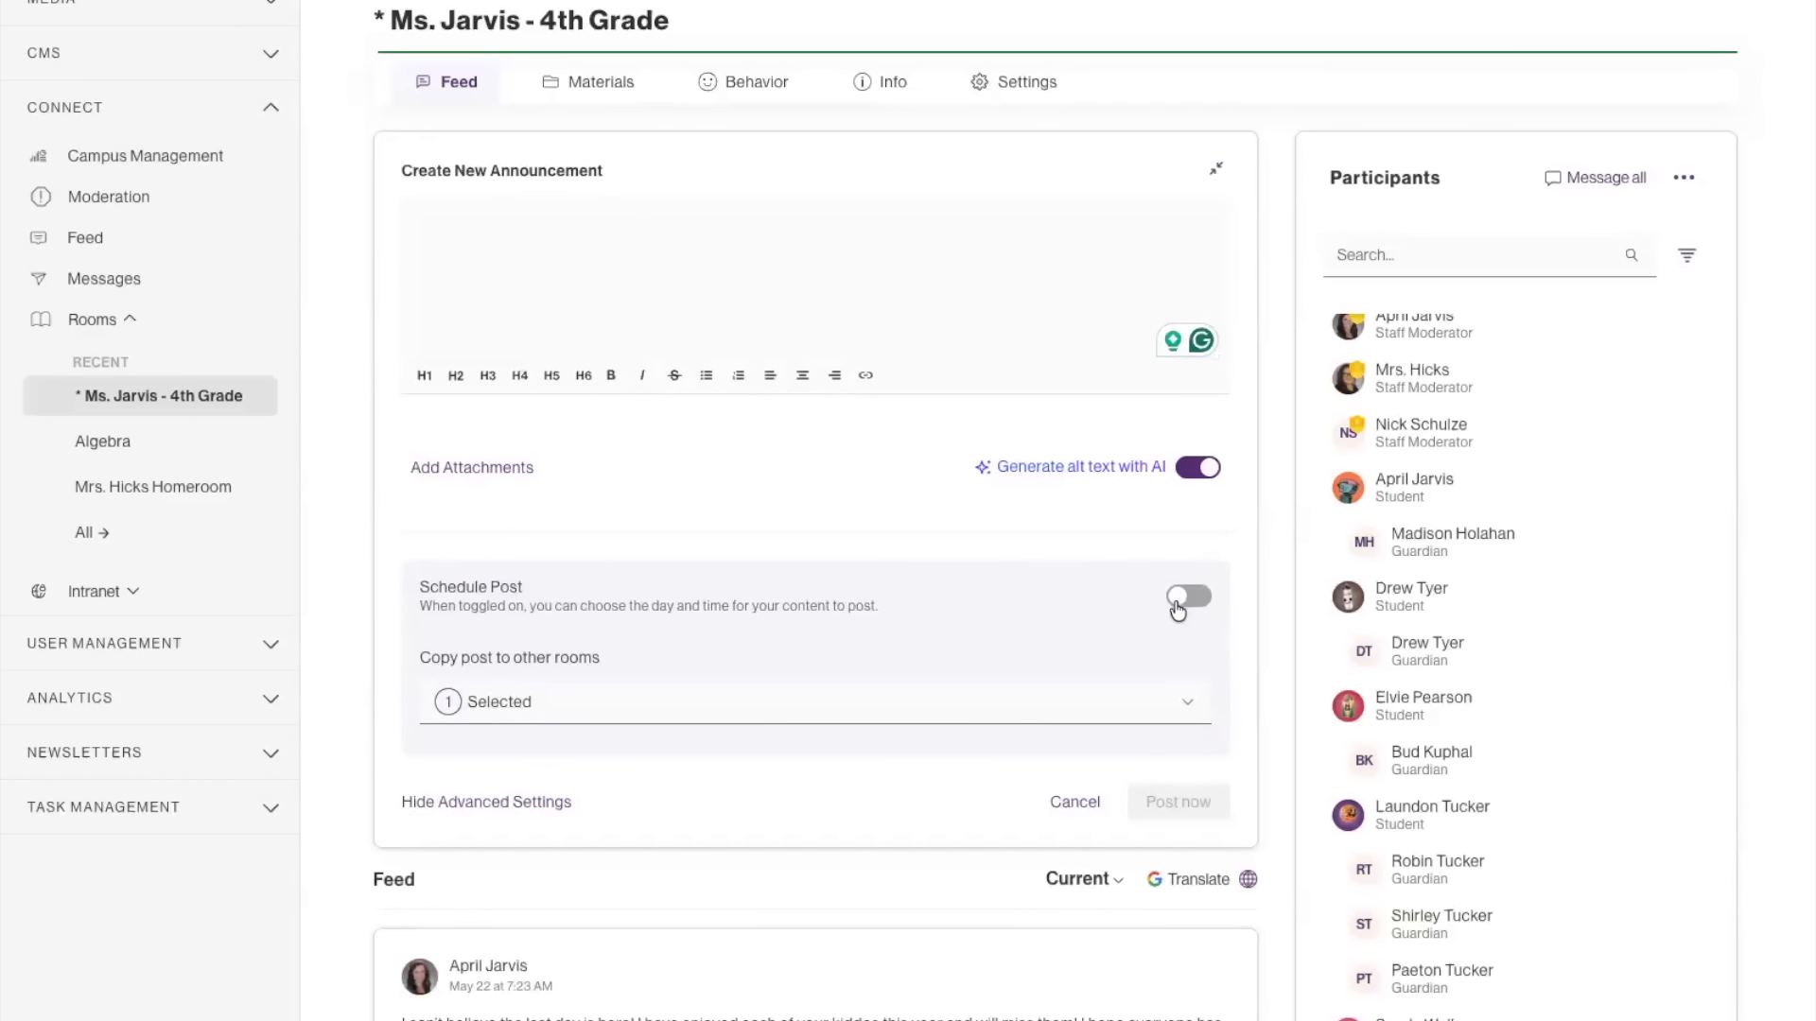
left_click(1168, 603)
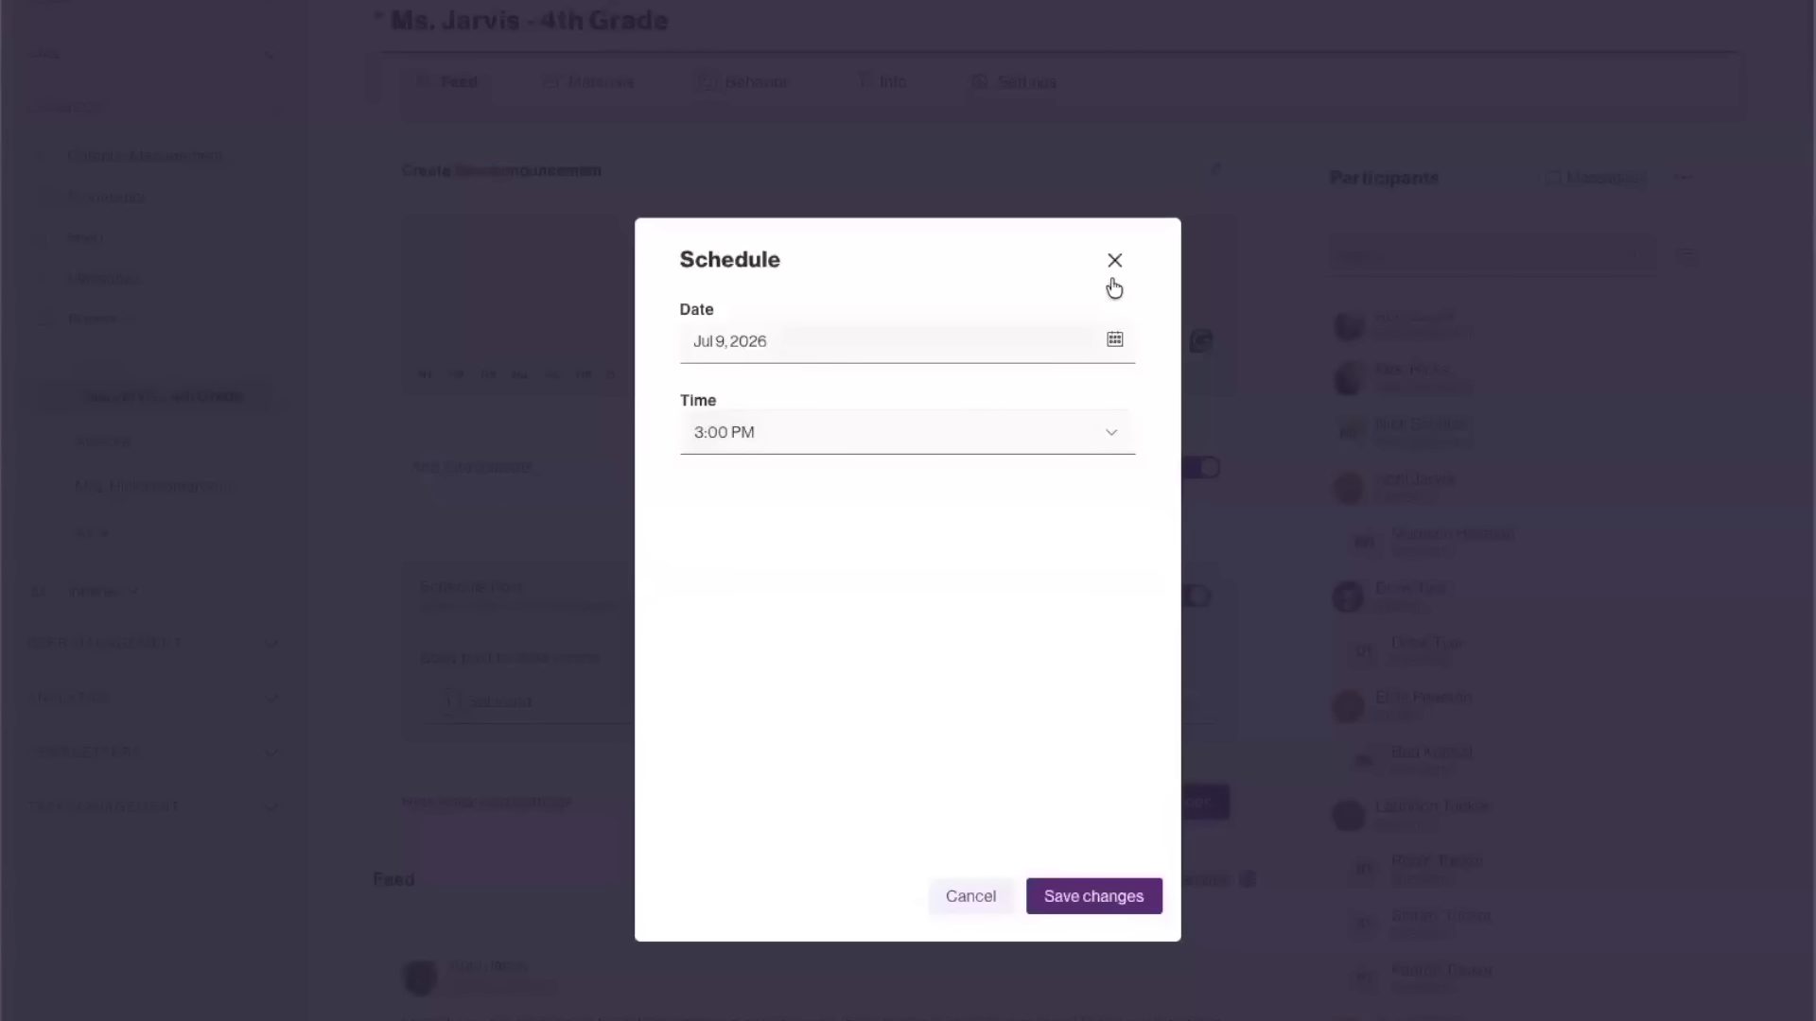
left_click(1114, 263)
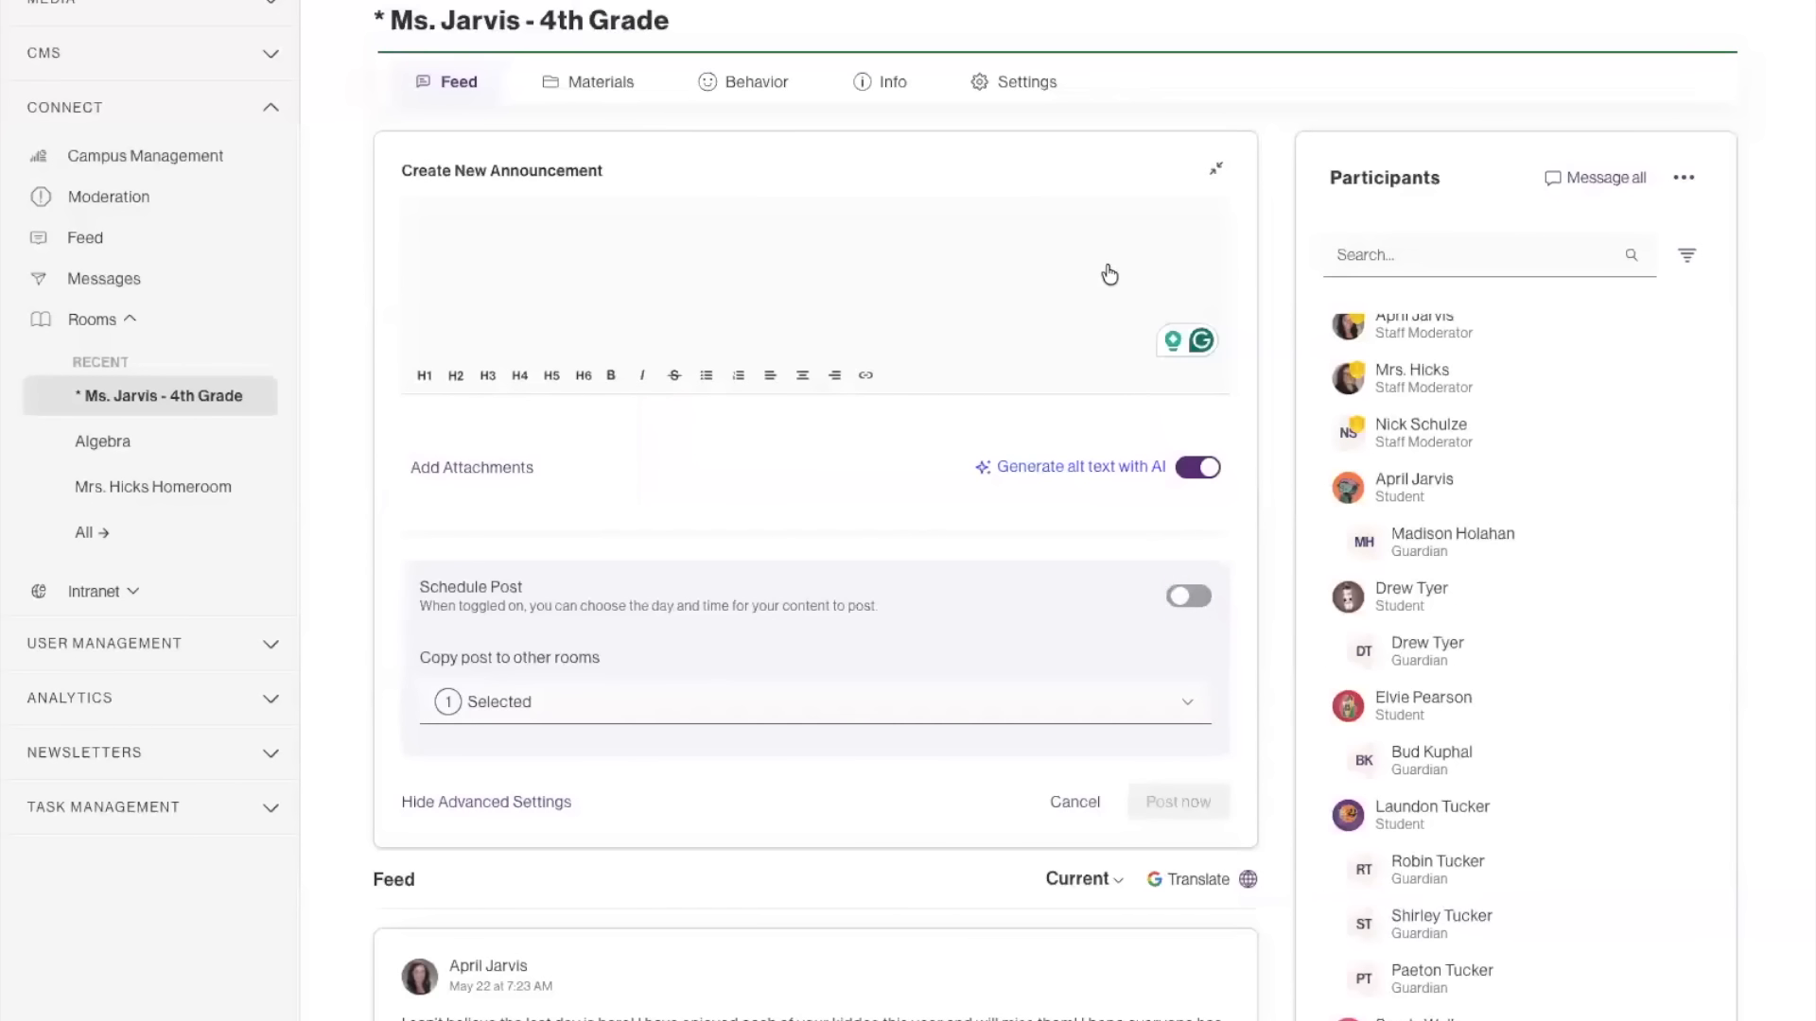
left_click(586, 703)
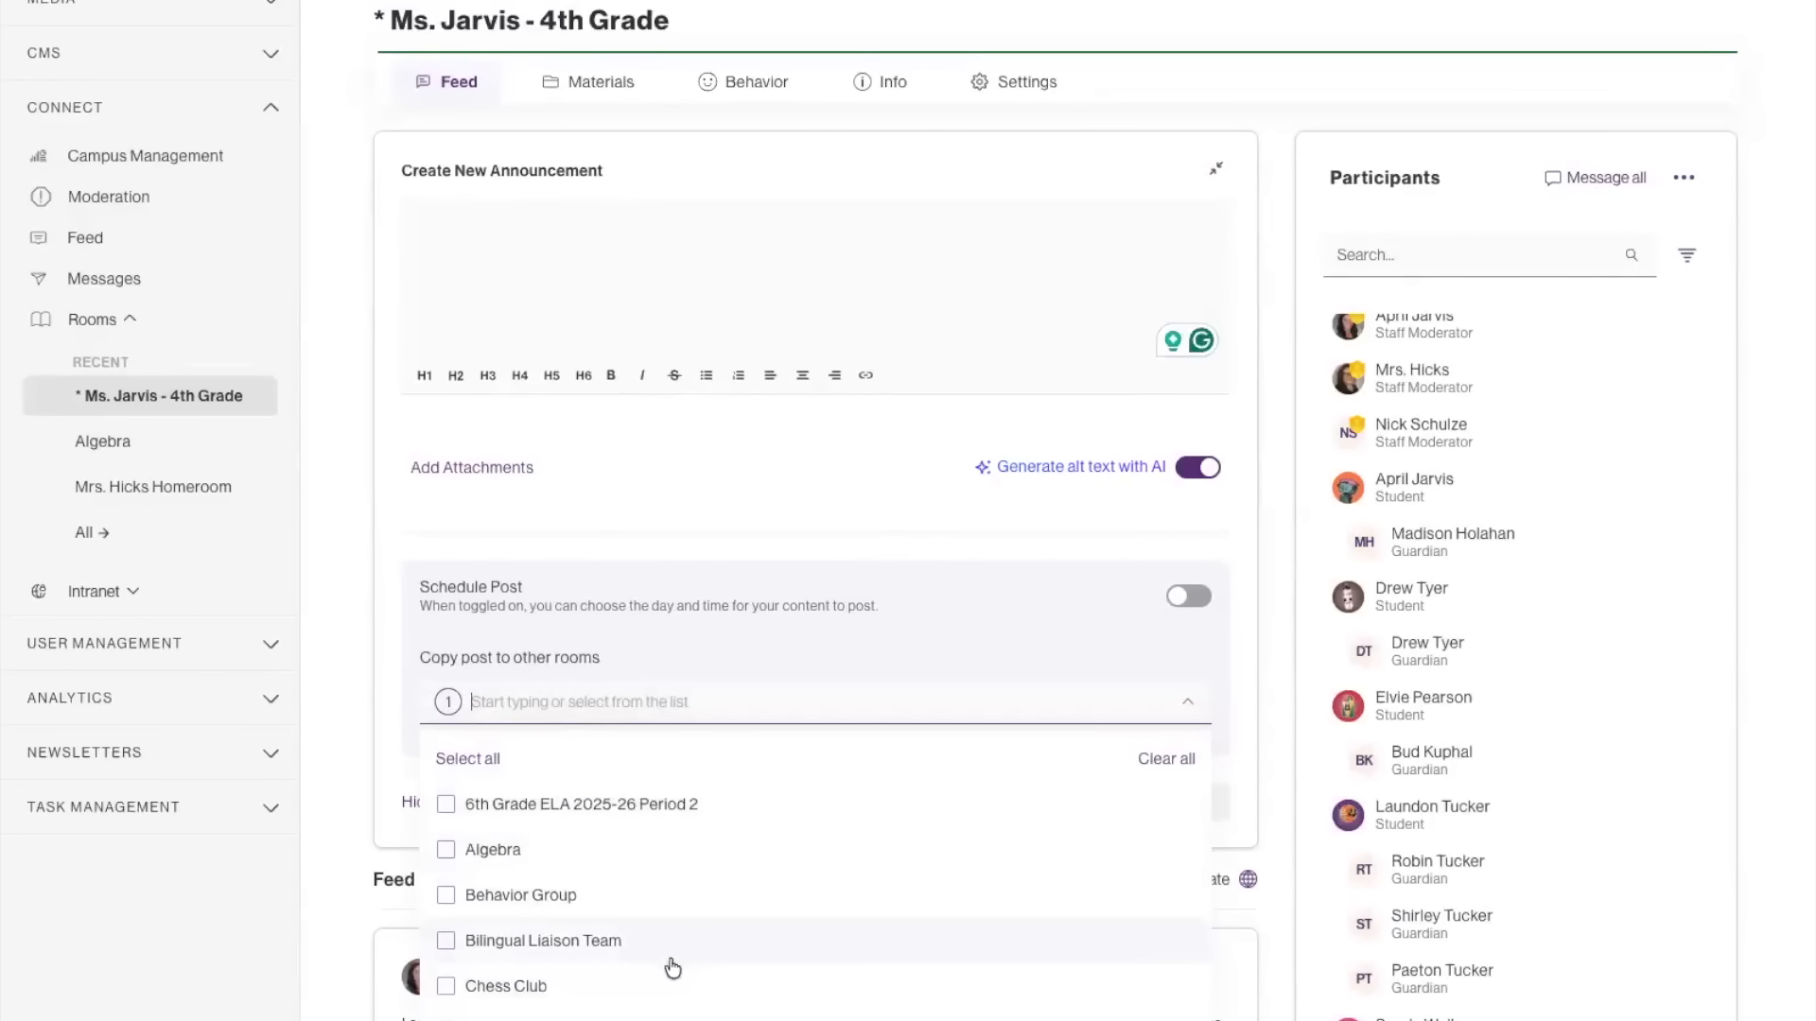
left_click(989, 629)
Review the room's feed and check which participants have seen the "Happy Last Day of School" post.
scroll(822, 697, "down", 2)
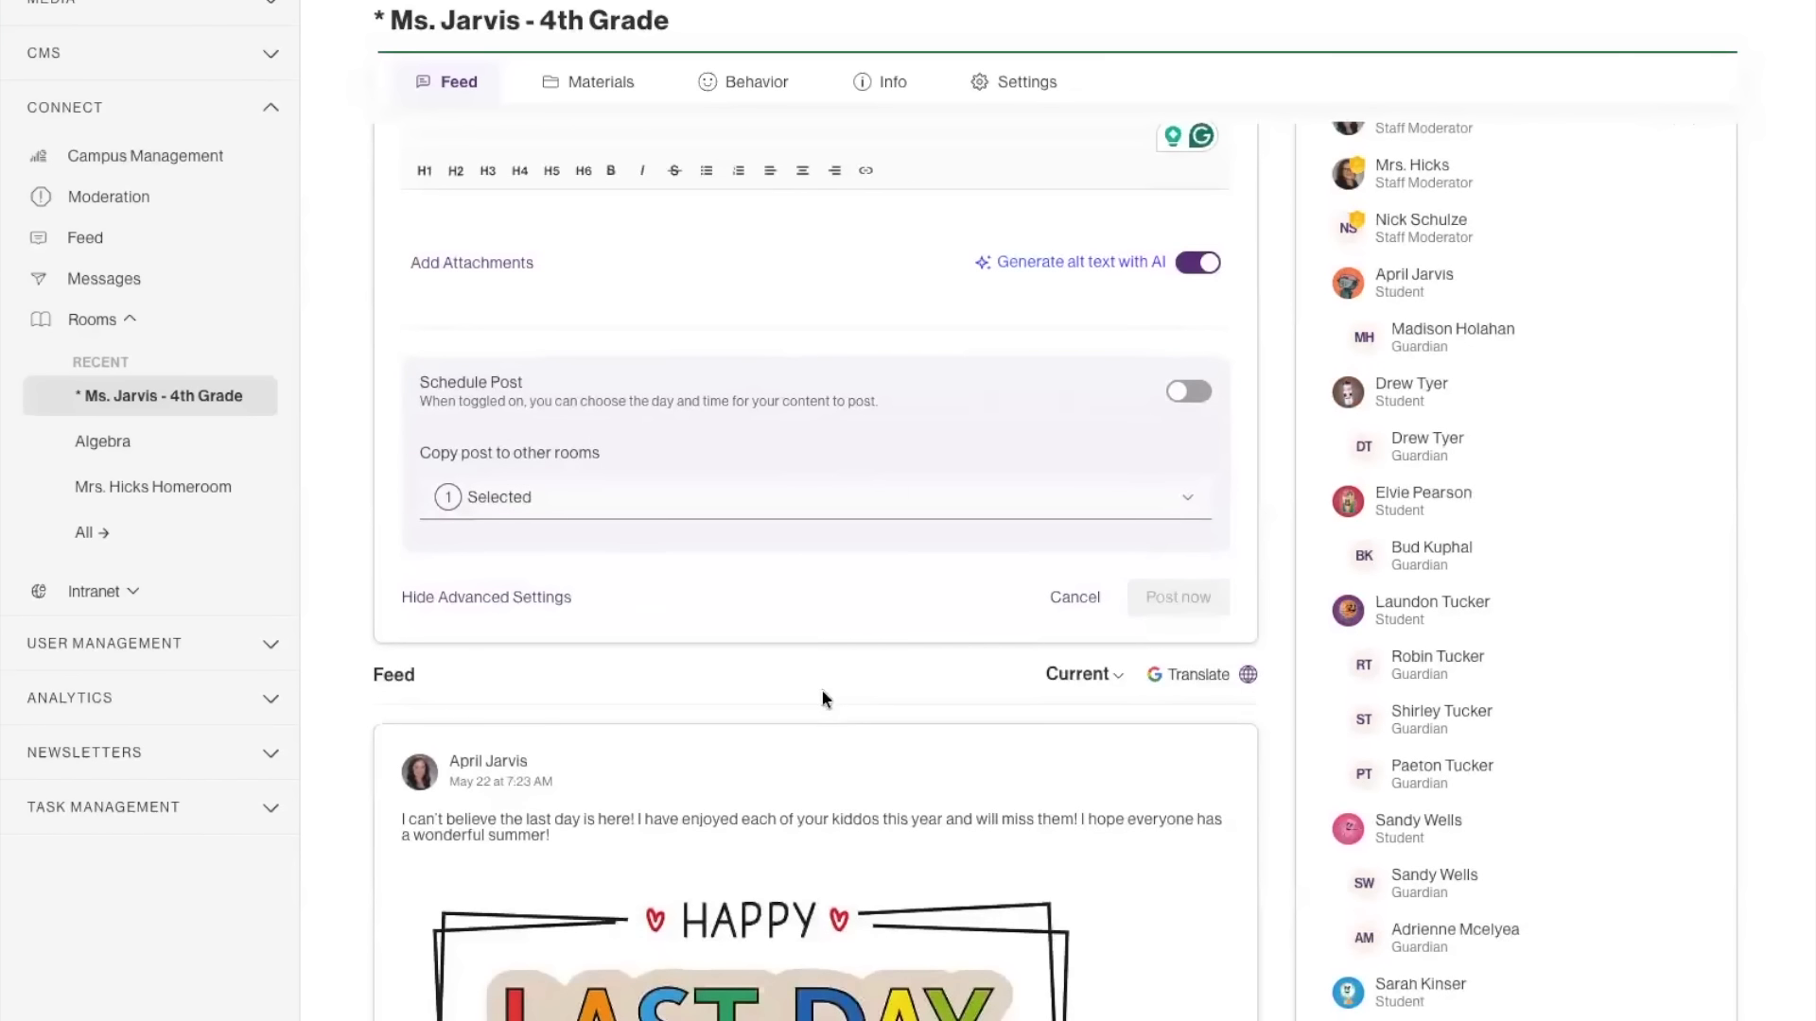
scroll(577, 543, "down", 1)
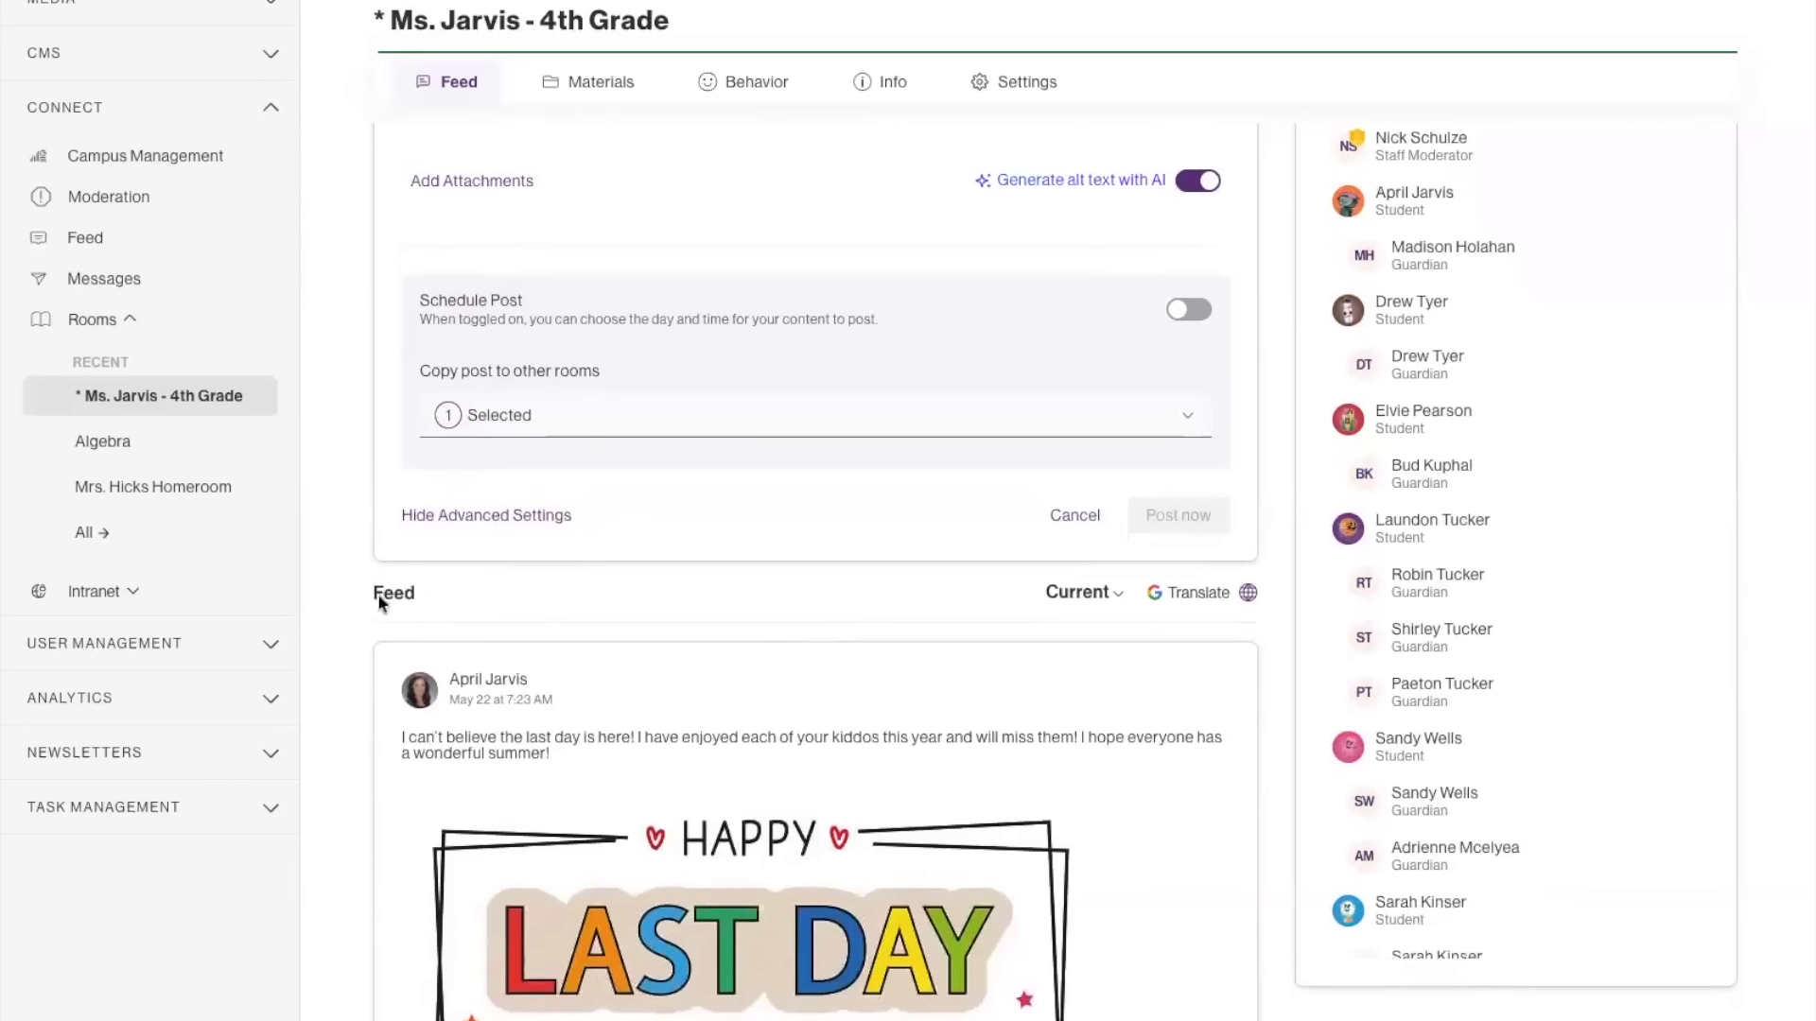
scroll(874, 615, "down", 2)
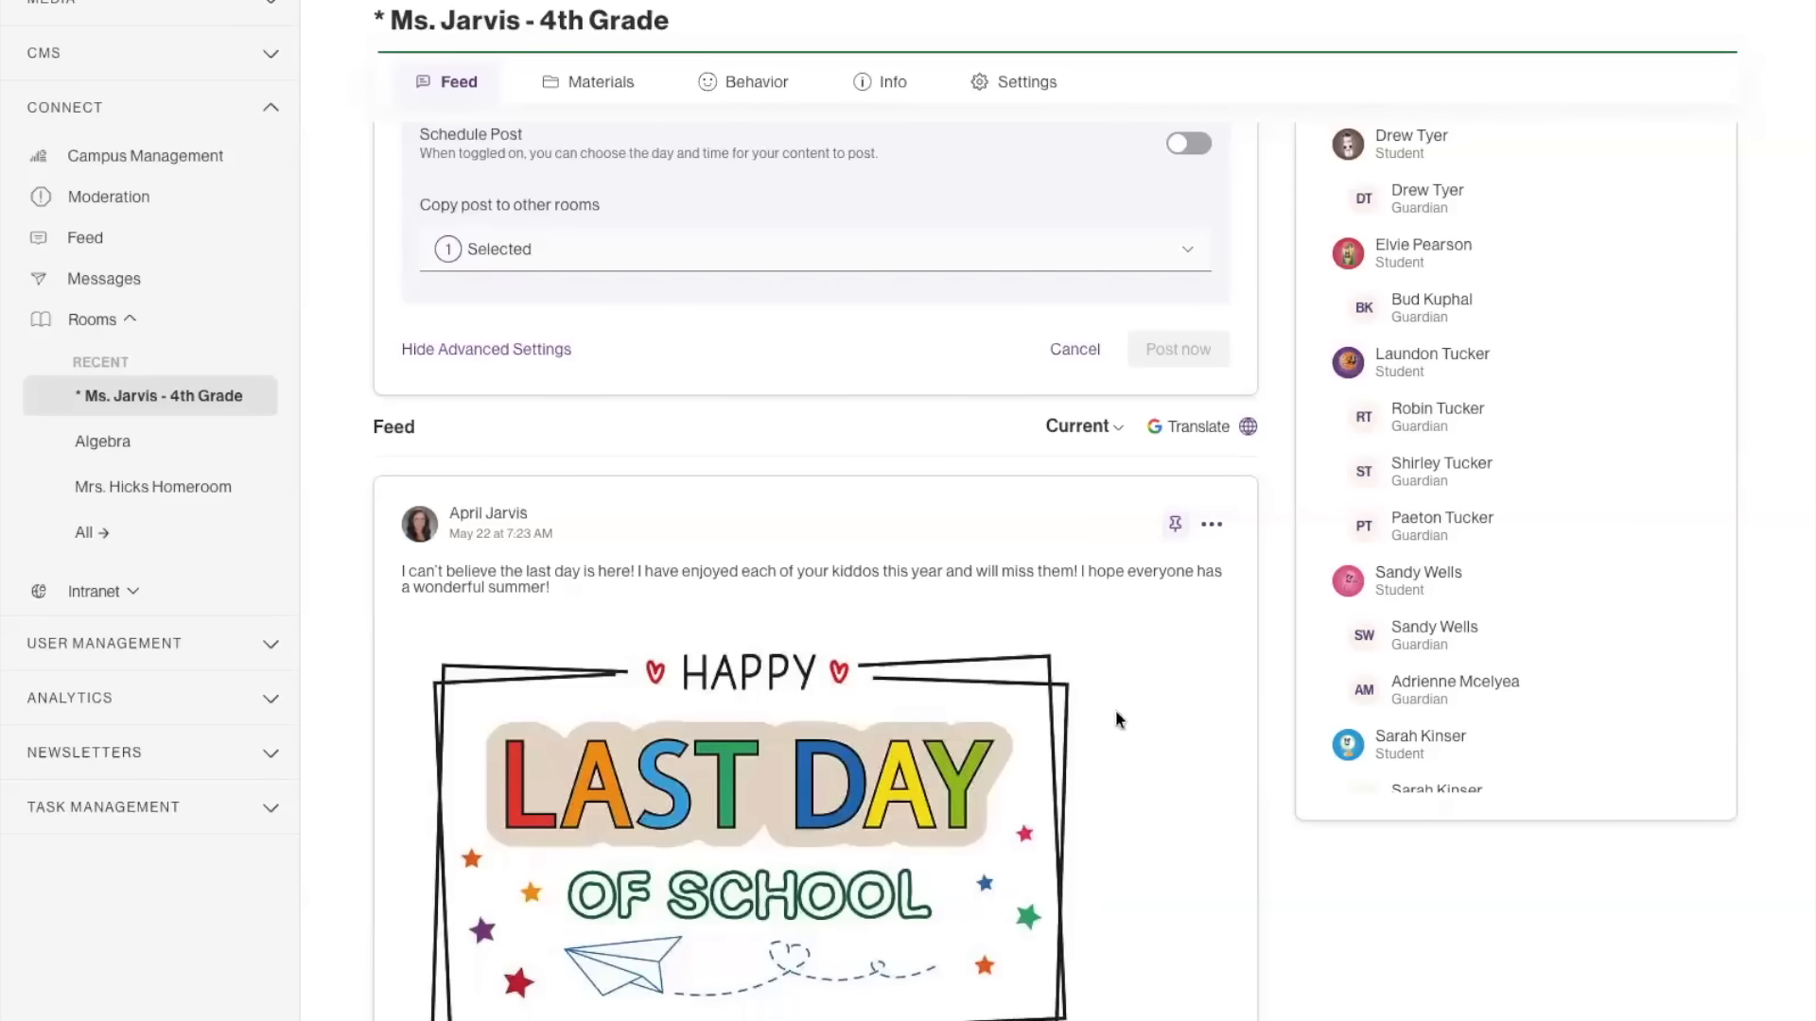
scroll(1147, 719, "down", 2)
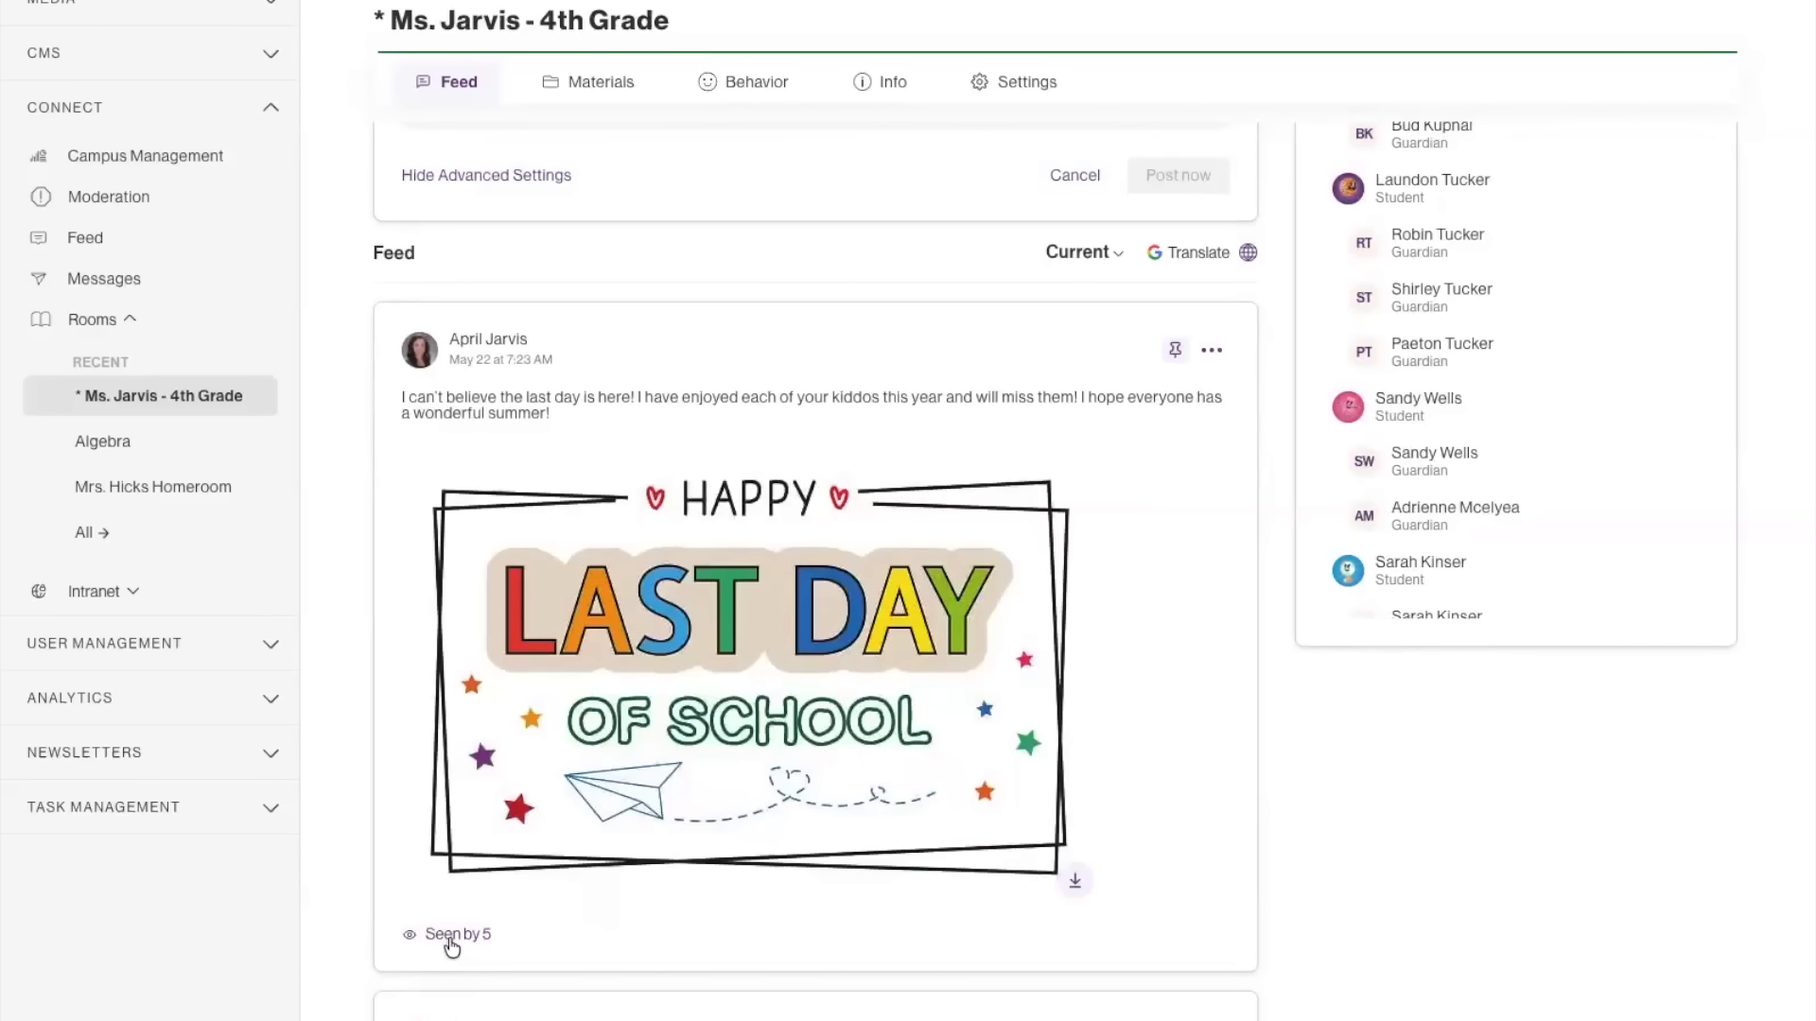
left_click(448, 933)
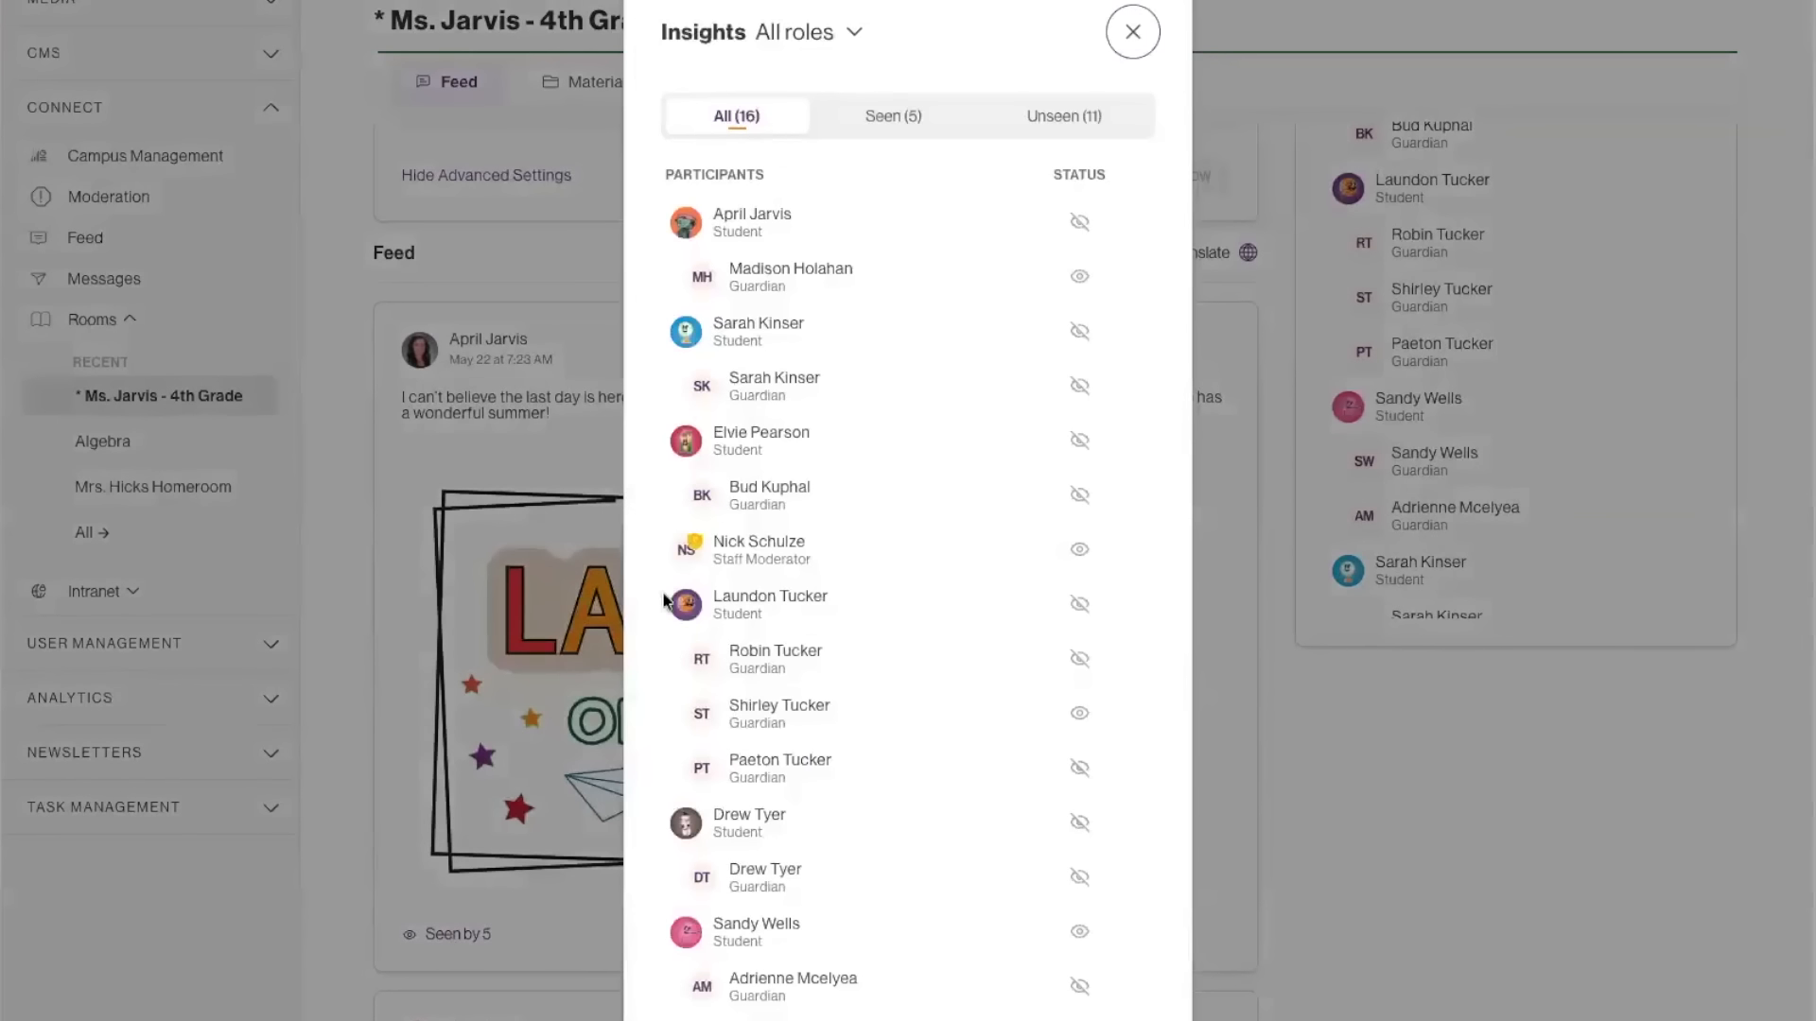
left_click(916, 115)
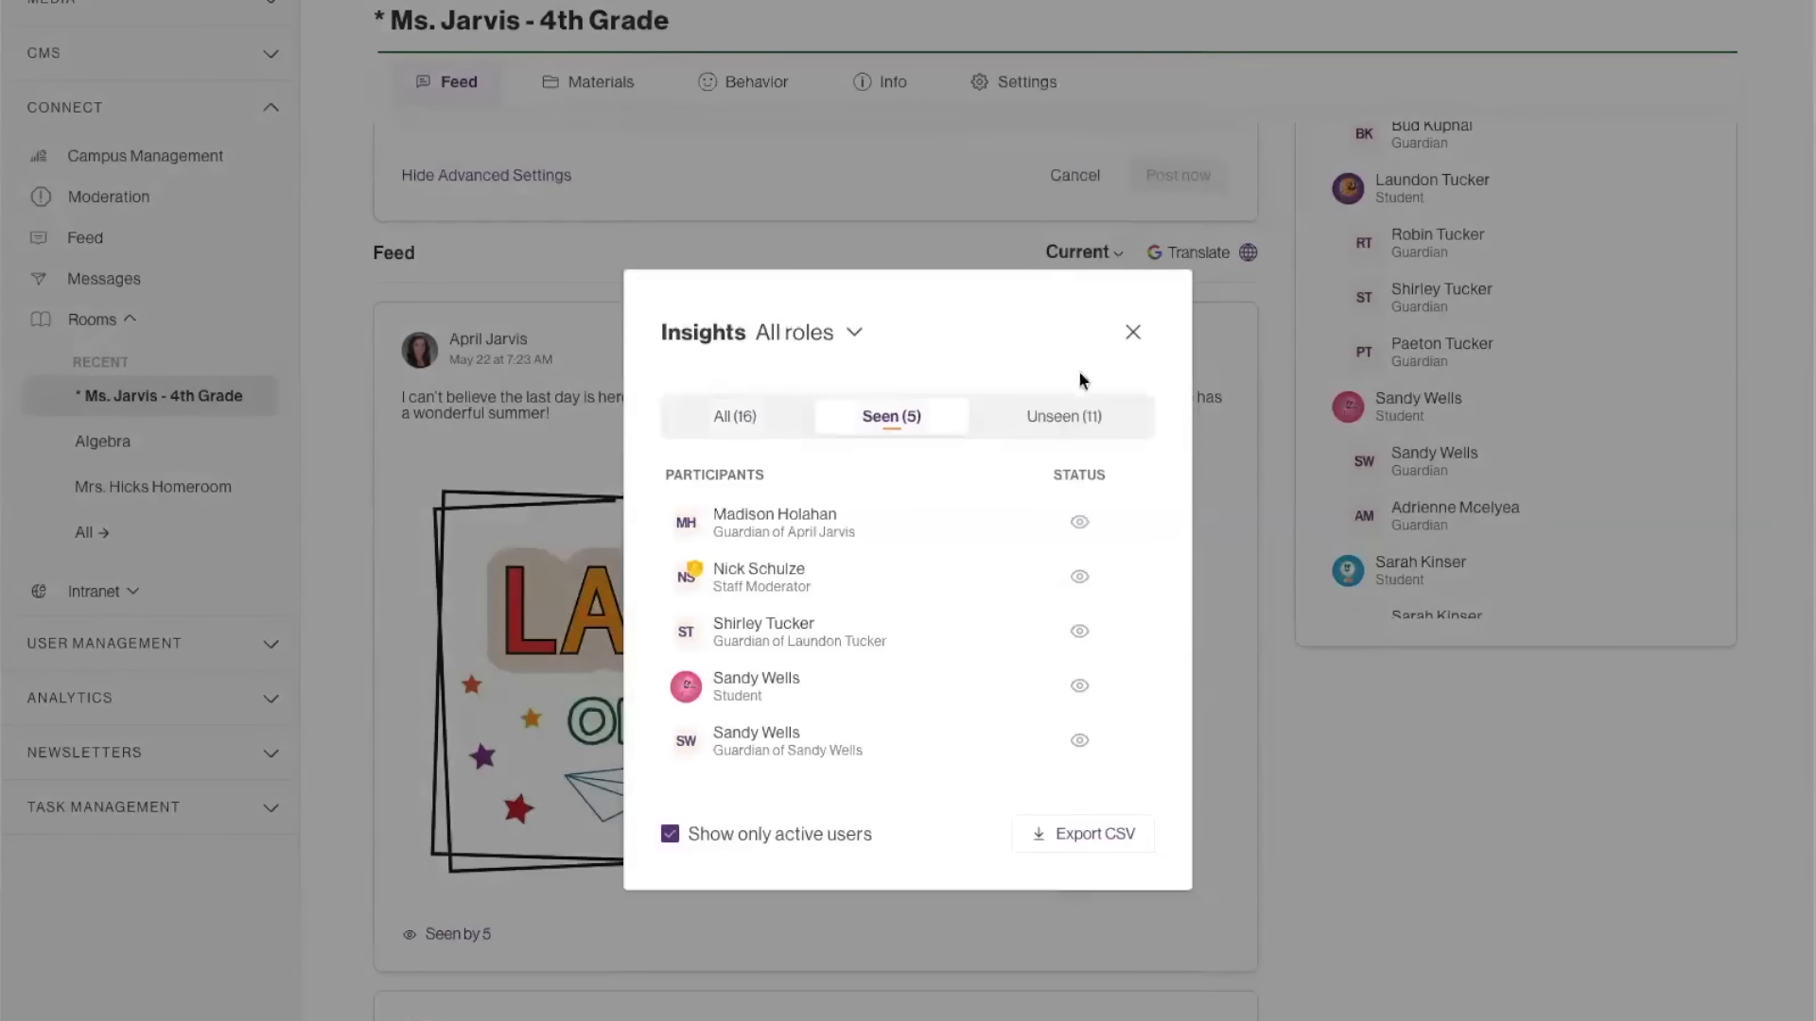
left_click(1133, 333)
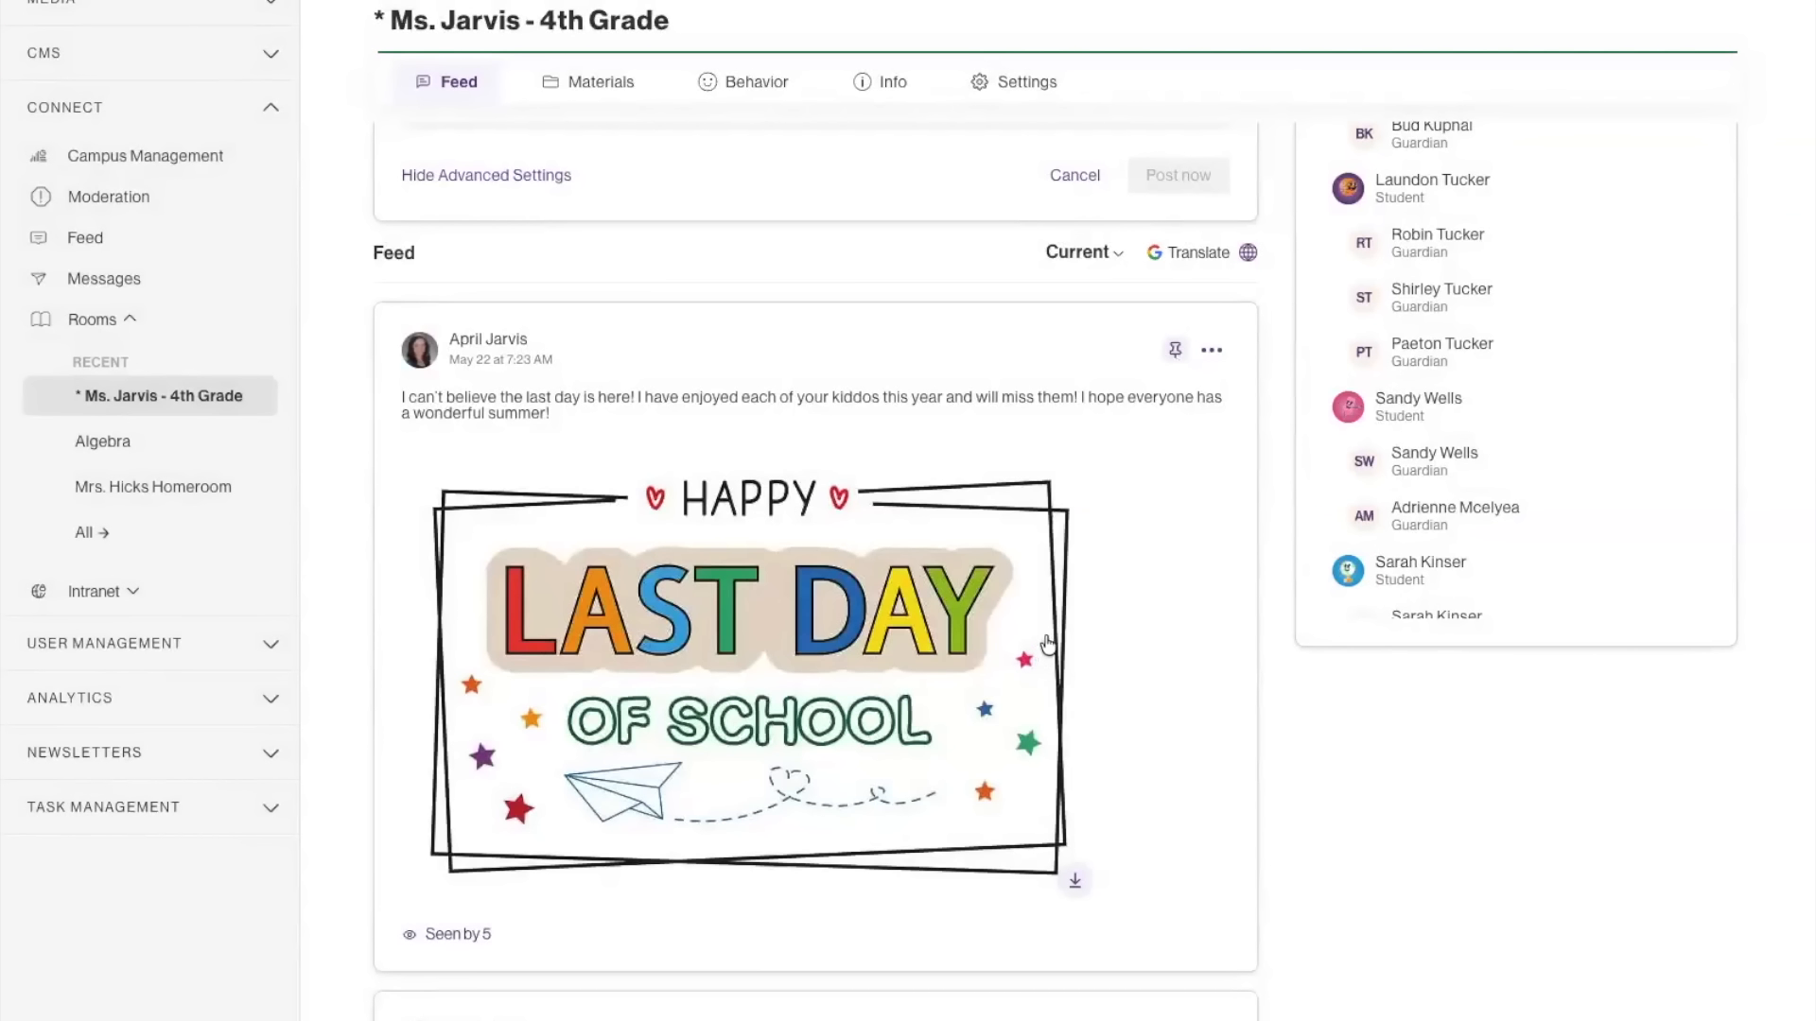
scroll(1048, 637, "down", 1)
scroll(1048, 636, "down", 3)
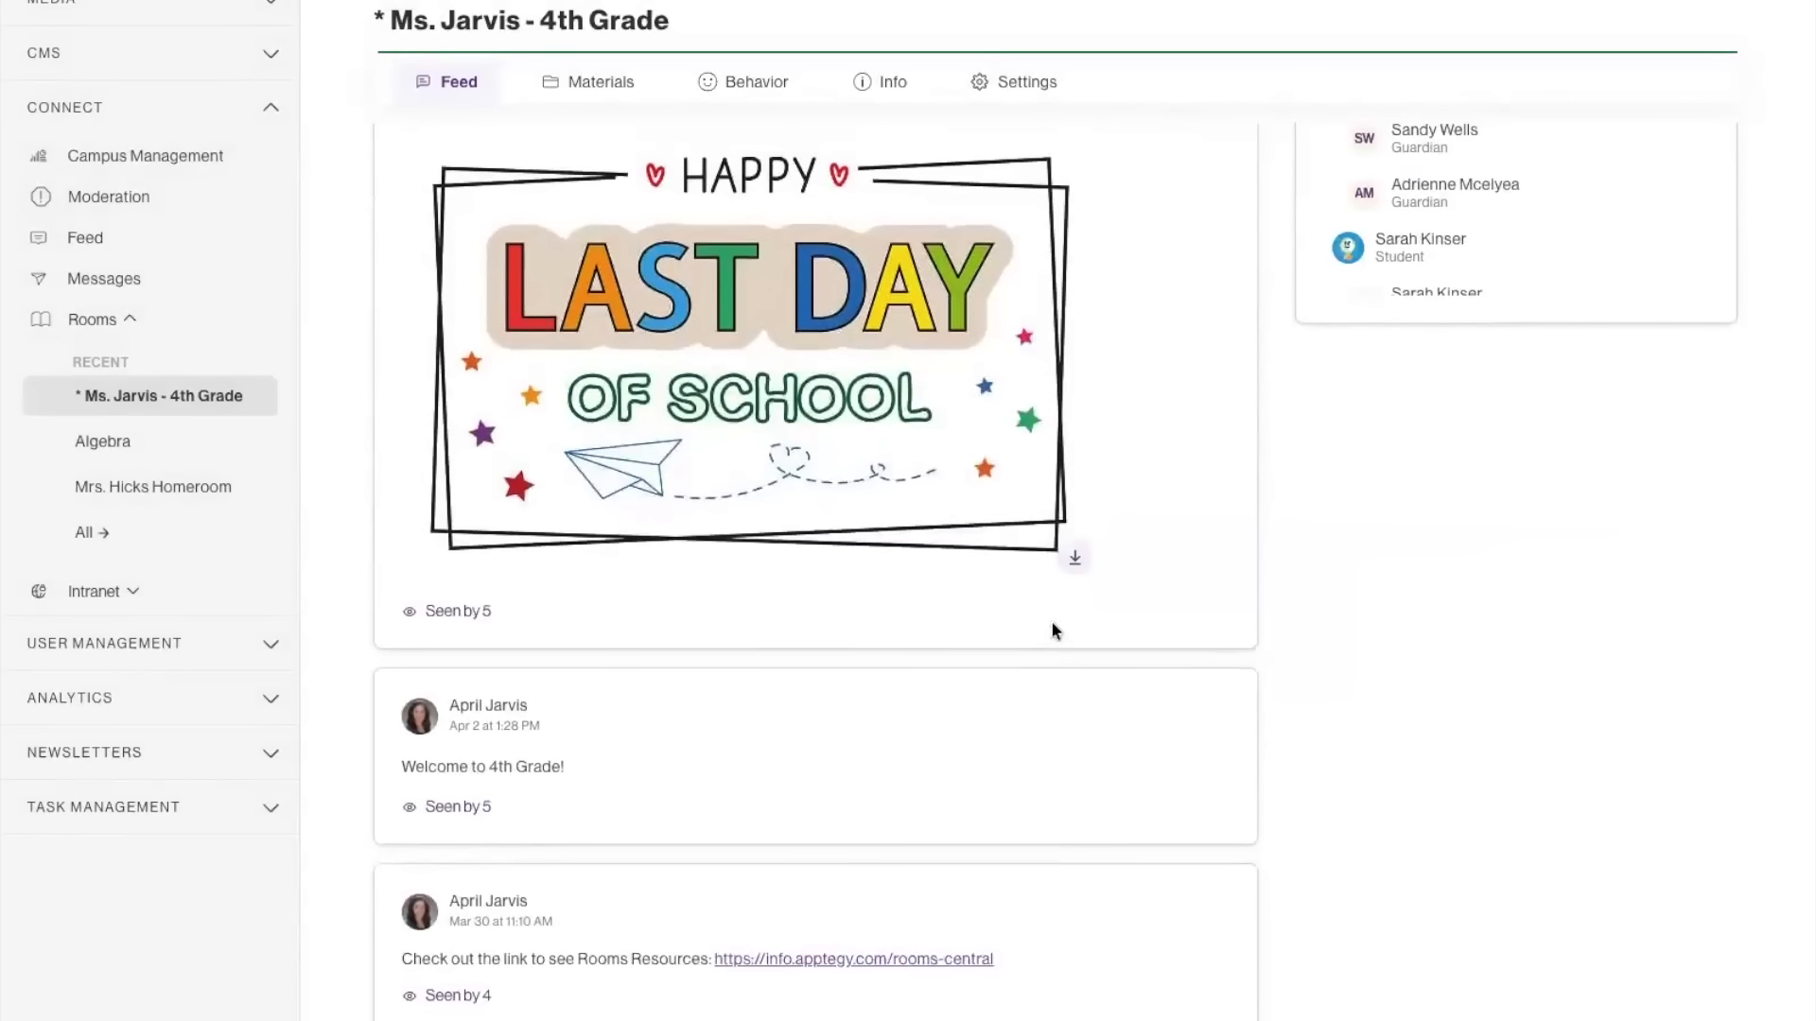
Browse the older posts in the room's feed and return to the new announcement form.
mouse_move(1055, 660)
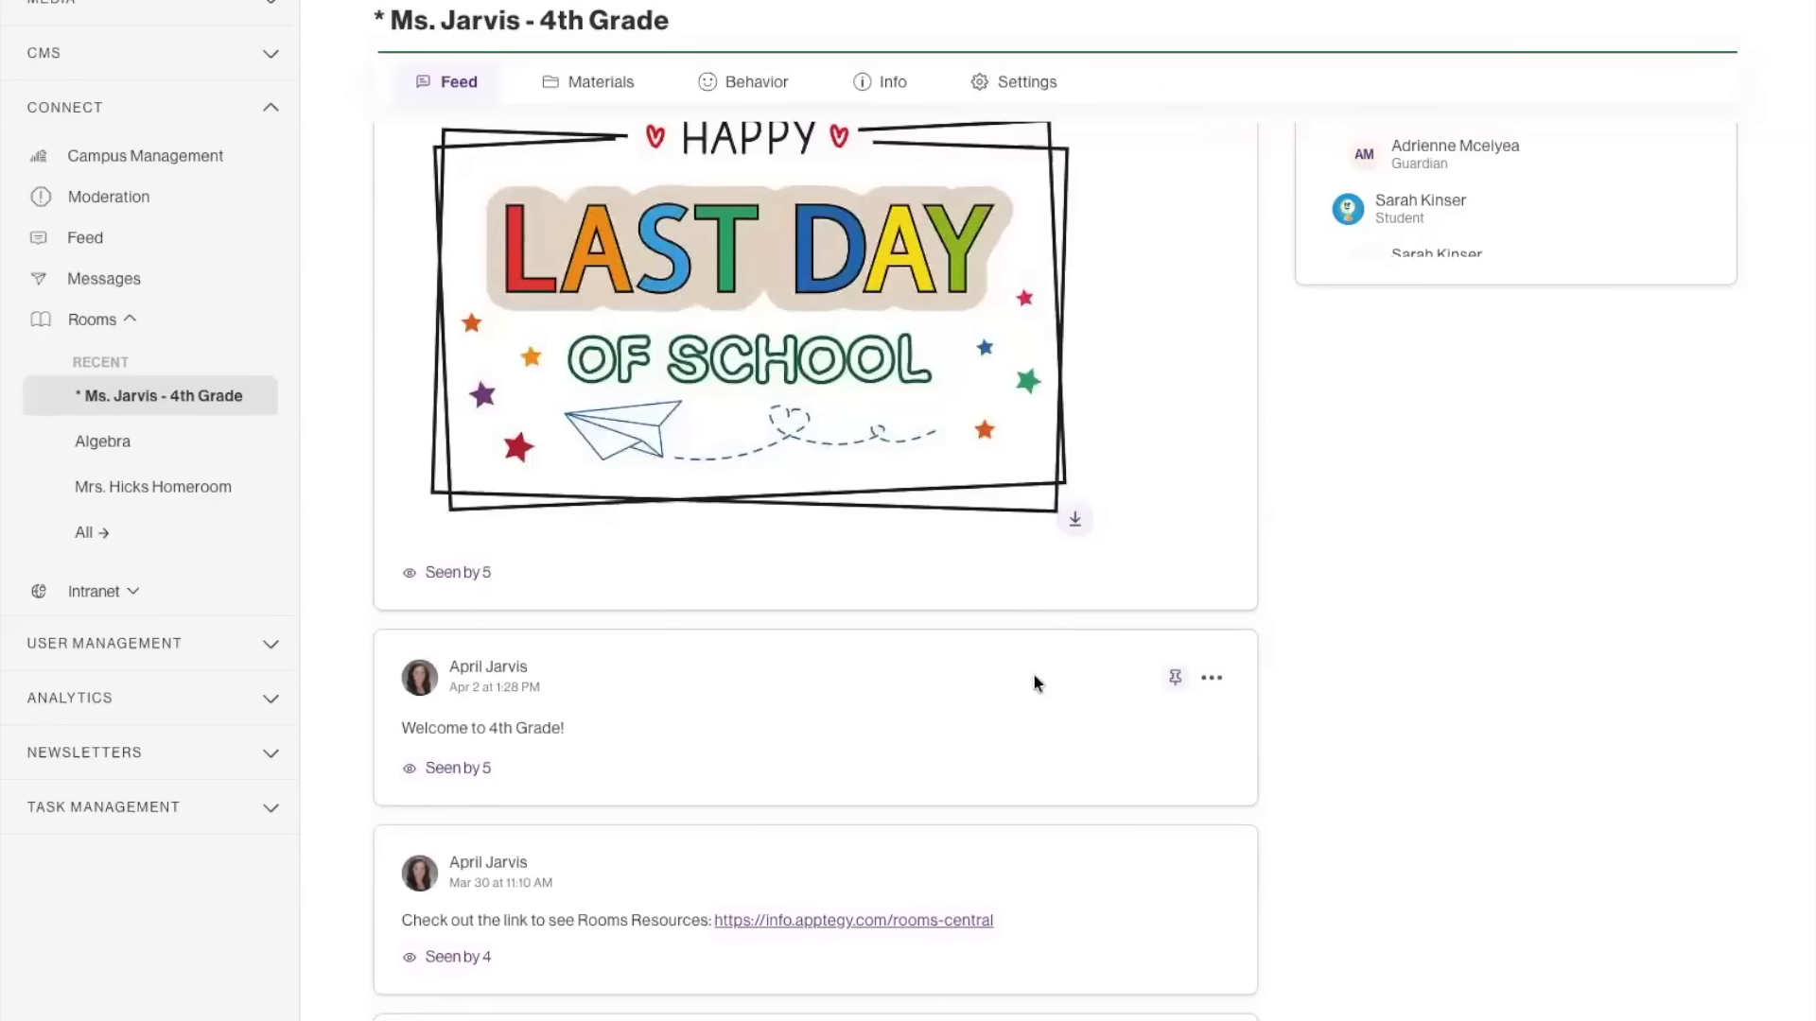
scroll(1047, 667, "down", 2)
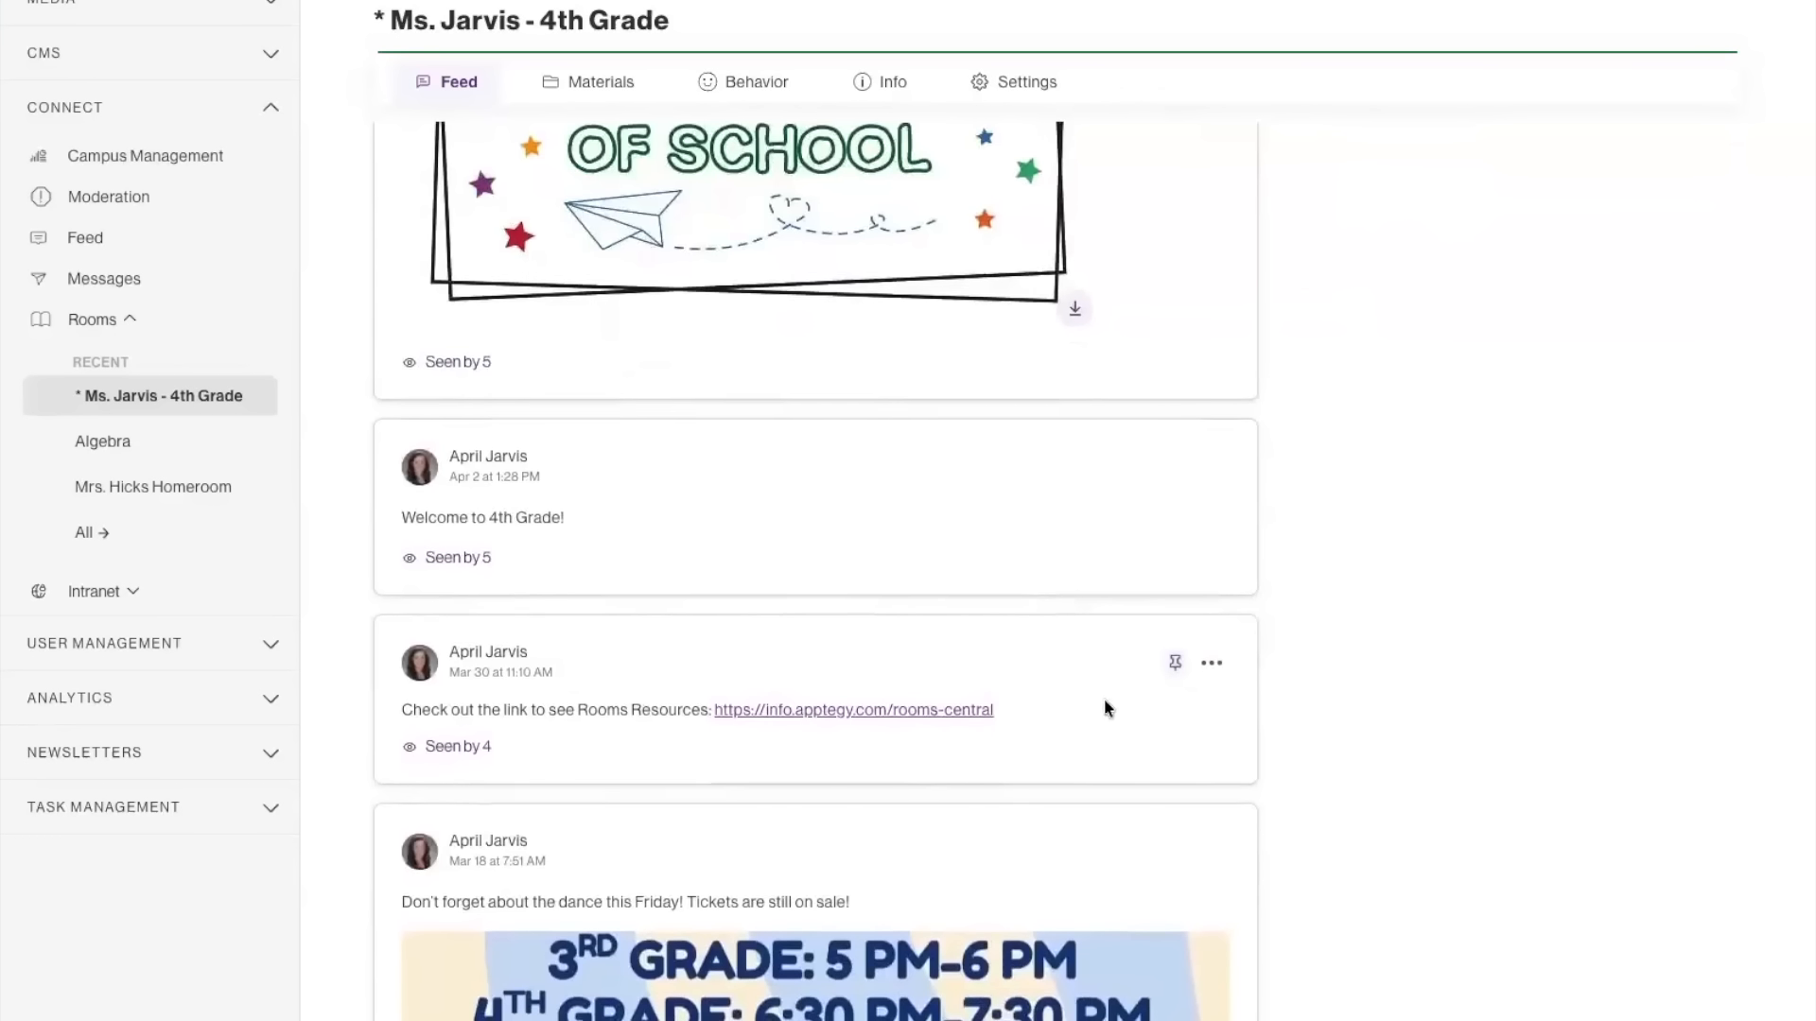
scroll(1107, 700, "down", 1)
scroll(1112, 686, "up", 6)
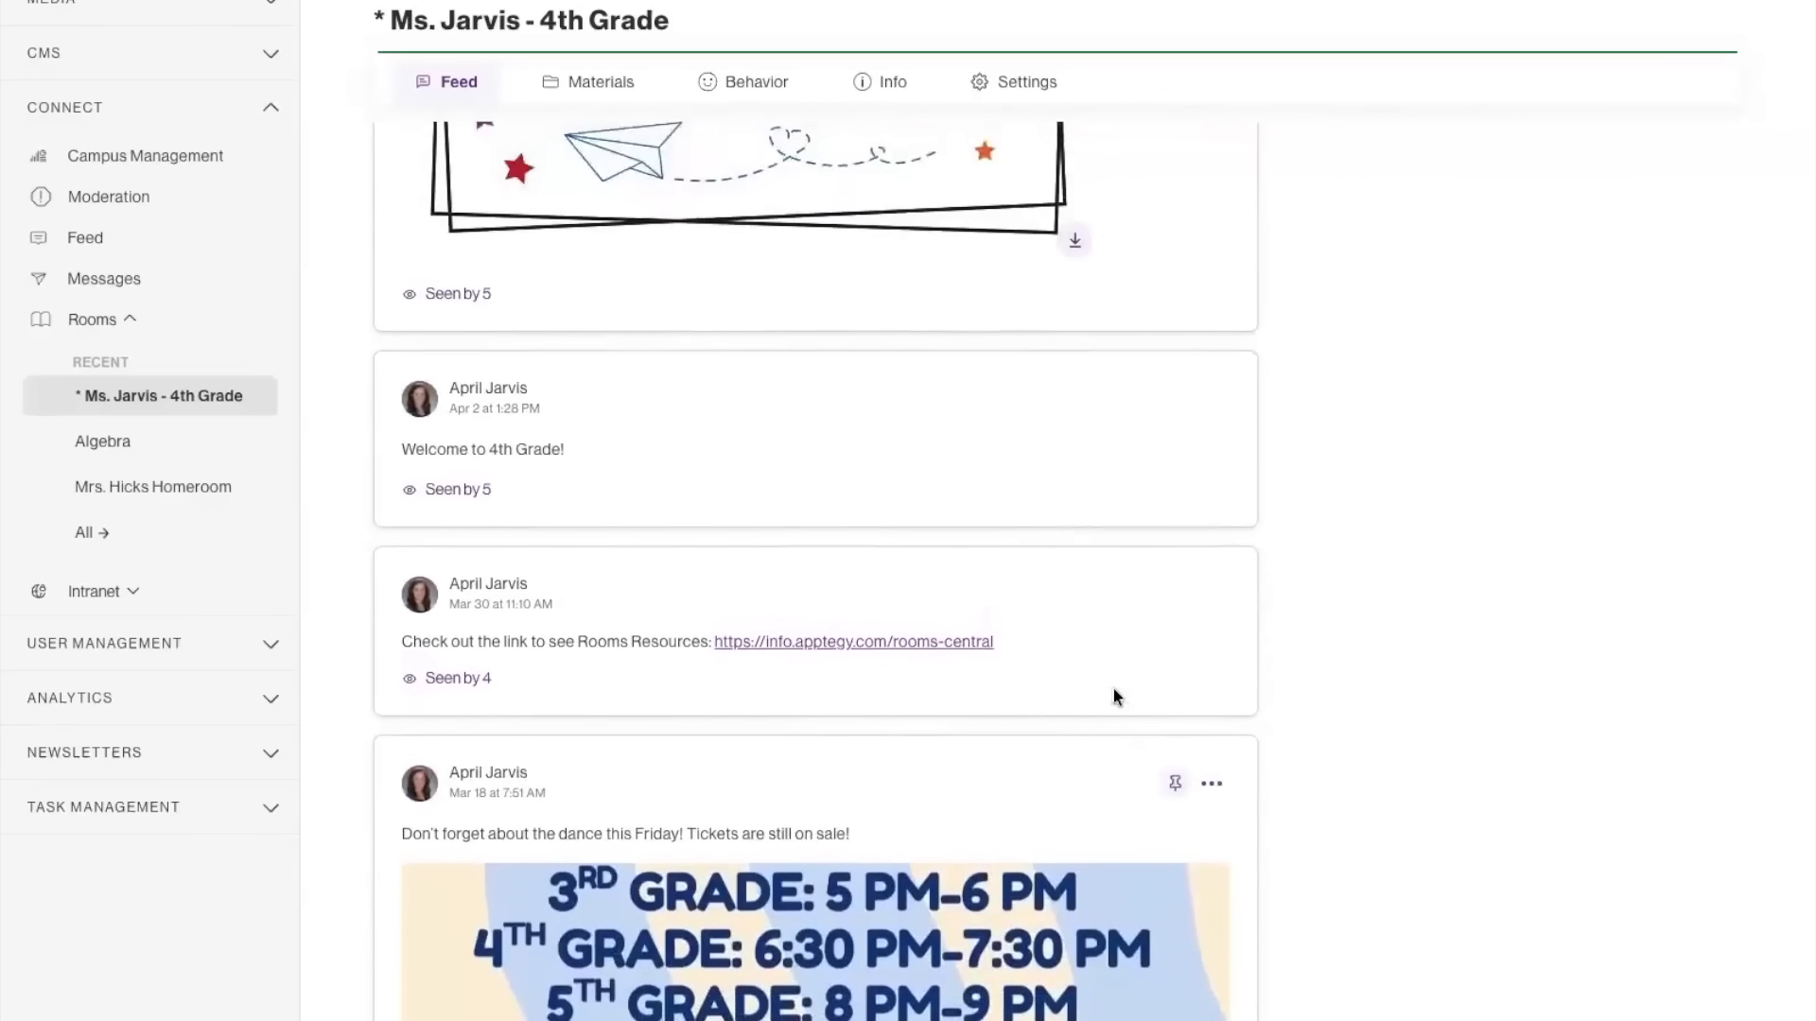
scroll(1108, 678, "up", 6)
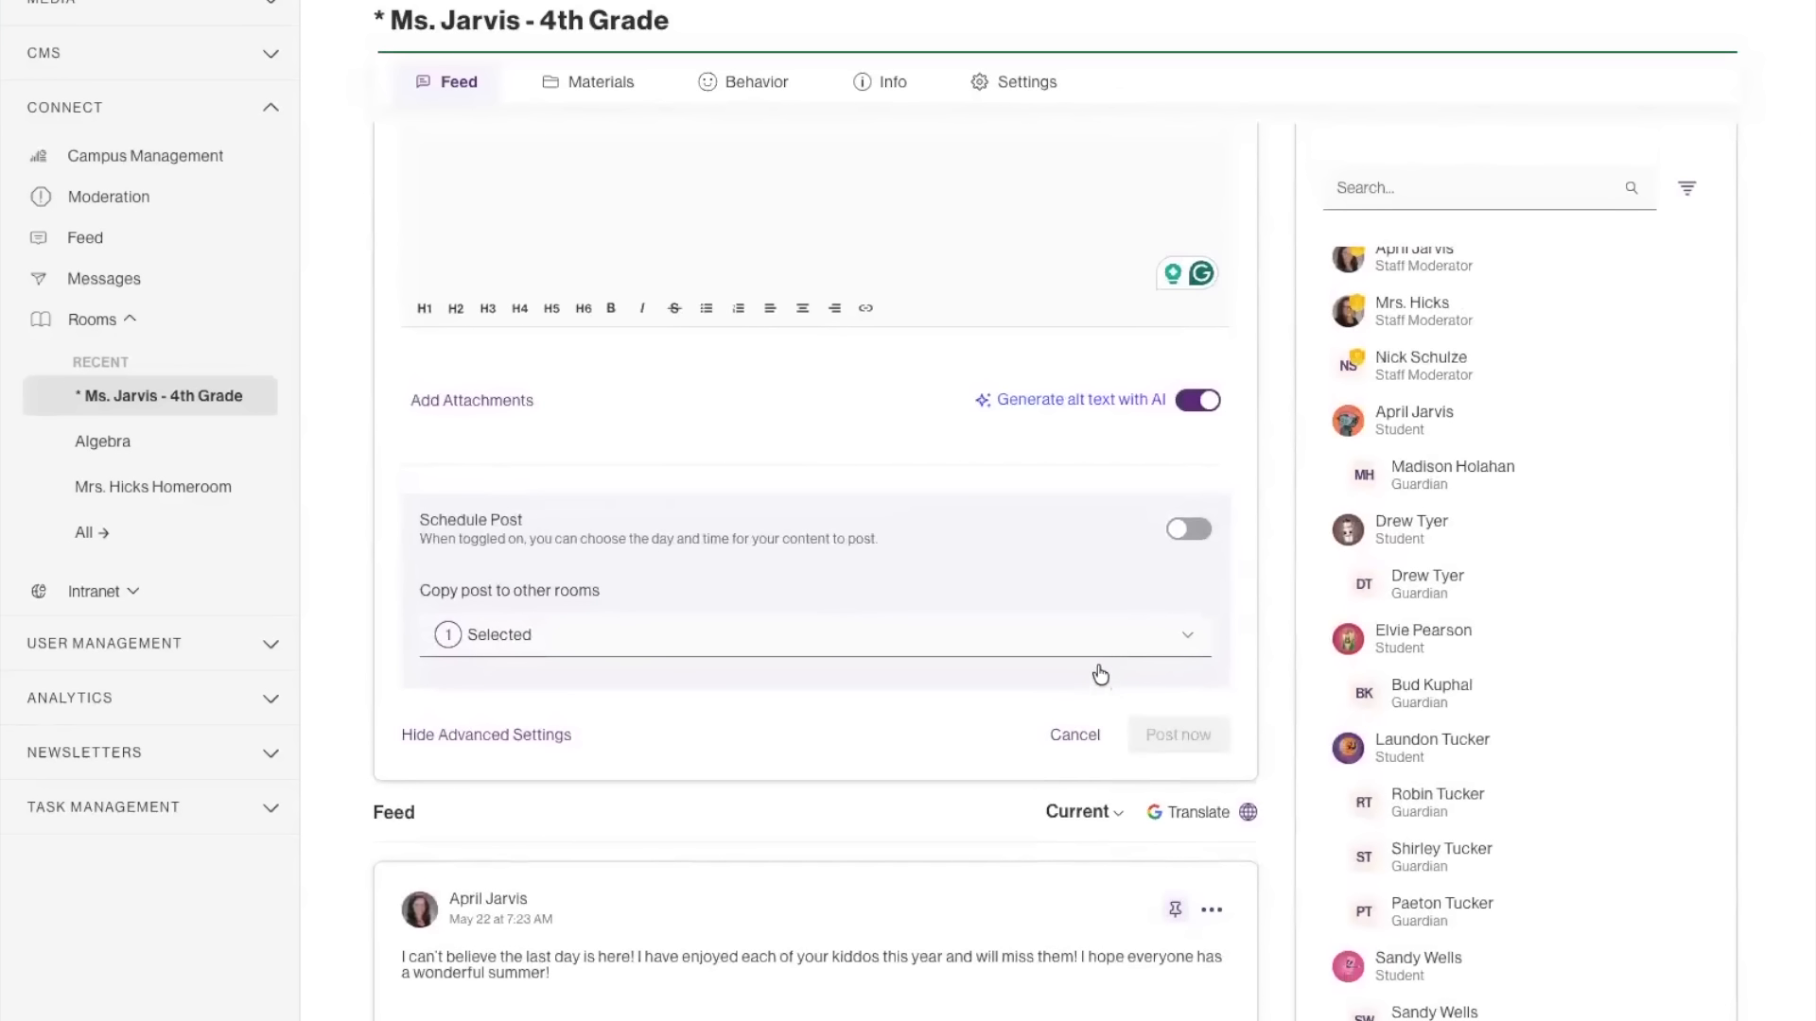
scroll(1097, 677, "up", 1)
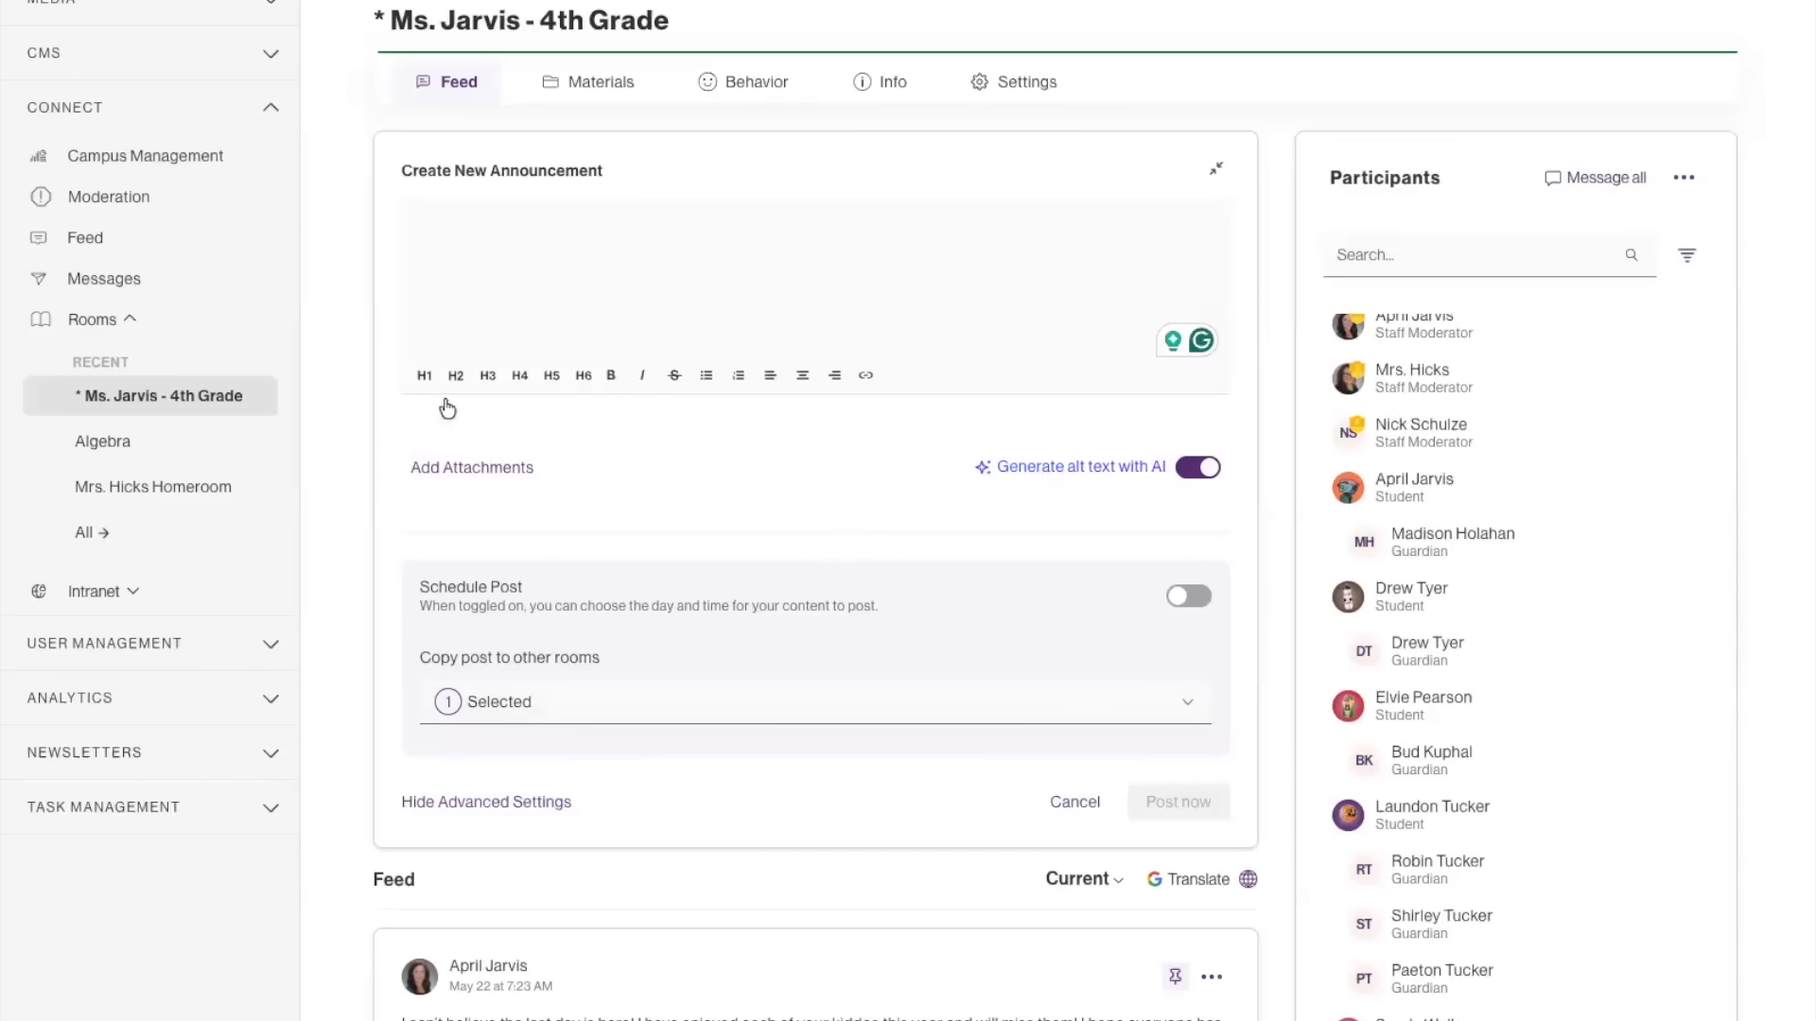
Review the room's materials with the options for adding a link or file, and read through the room's Info page.
left_click(595, 88)
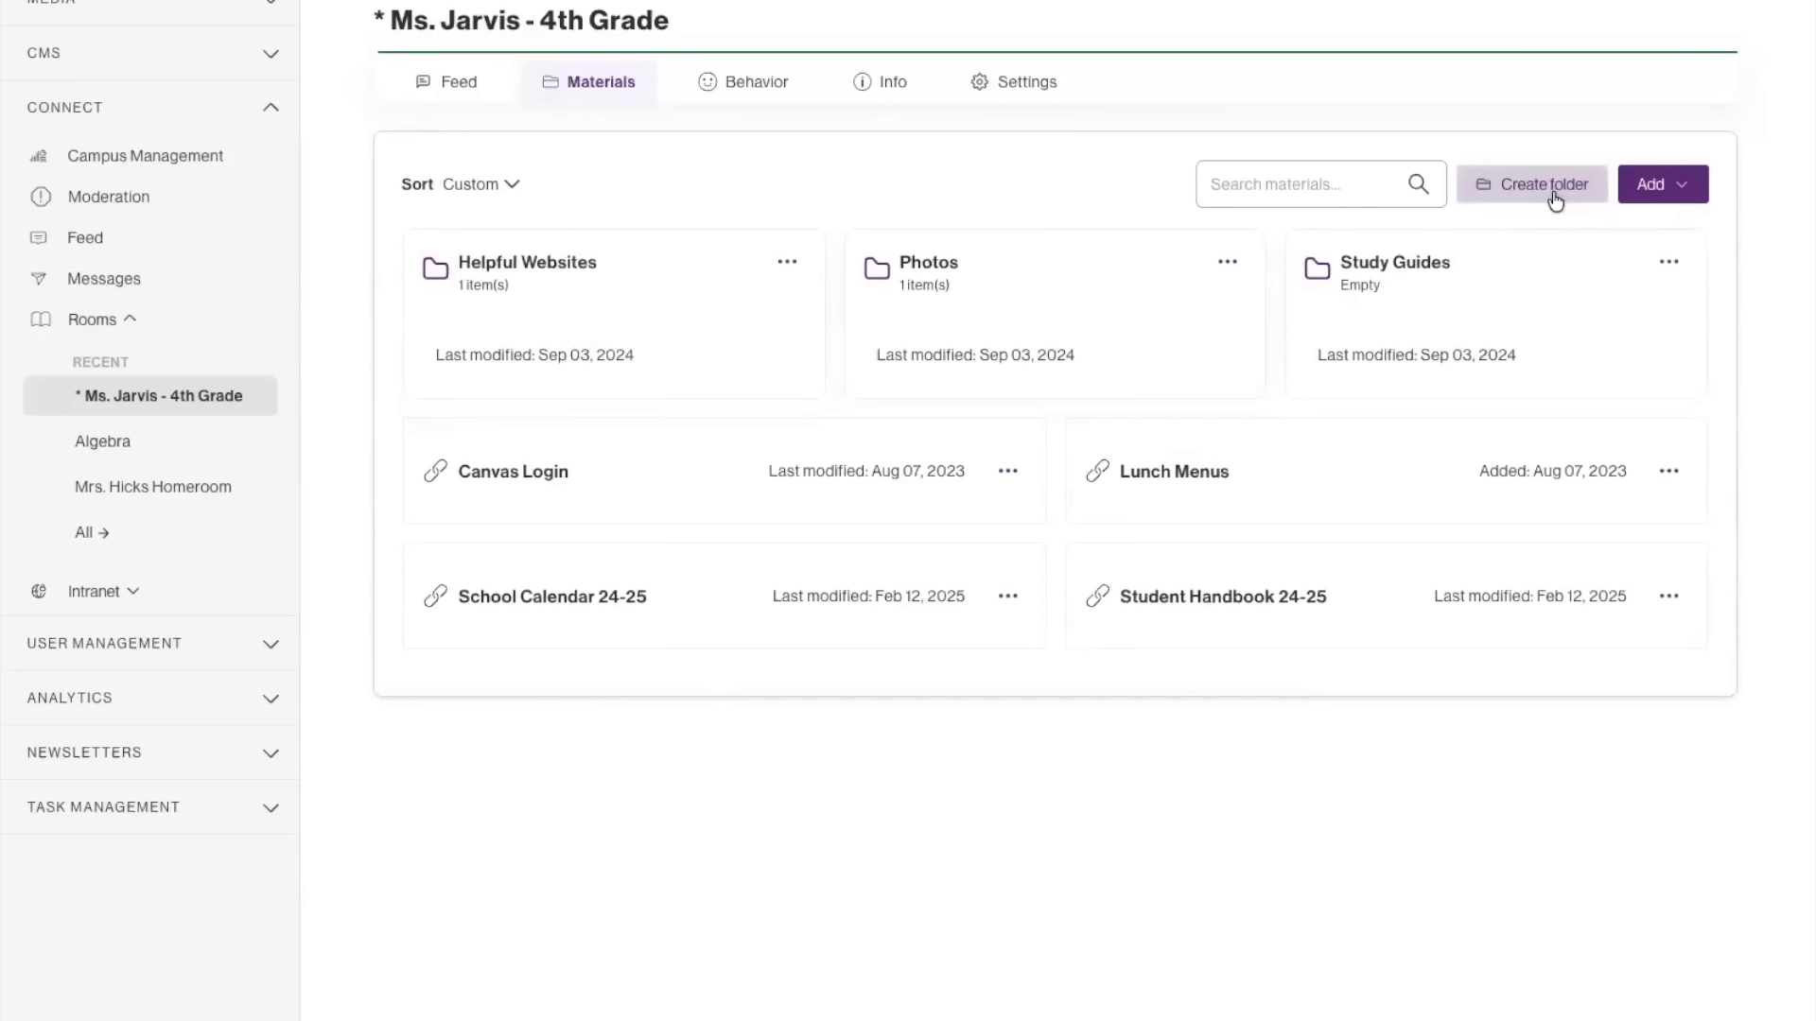
left_click(1672, 190)
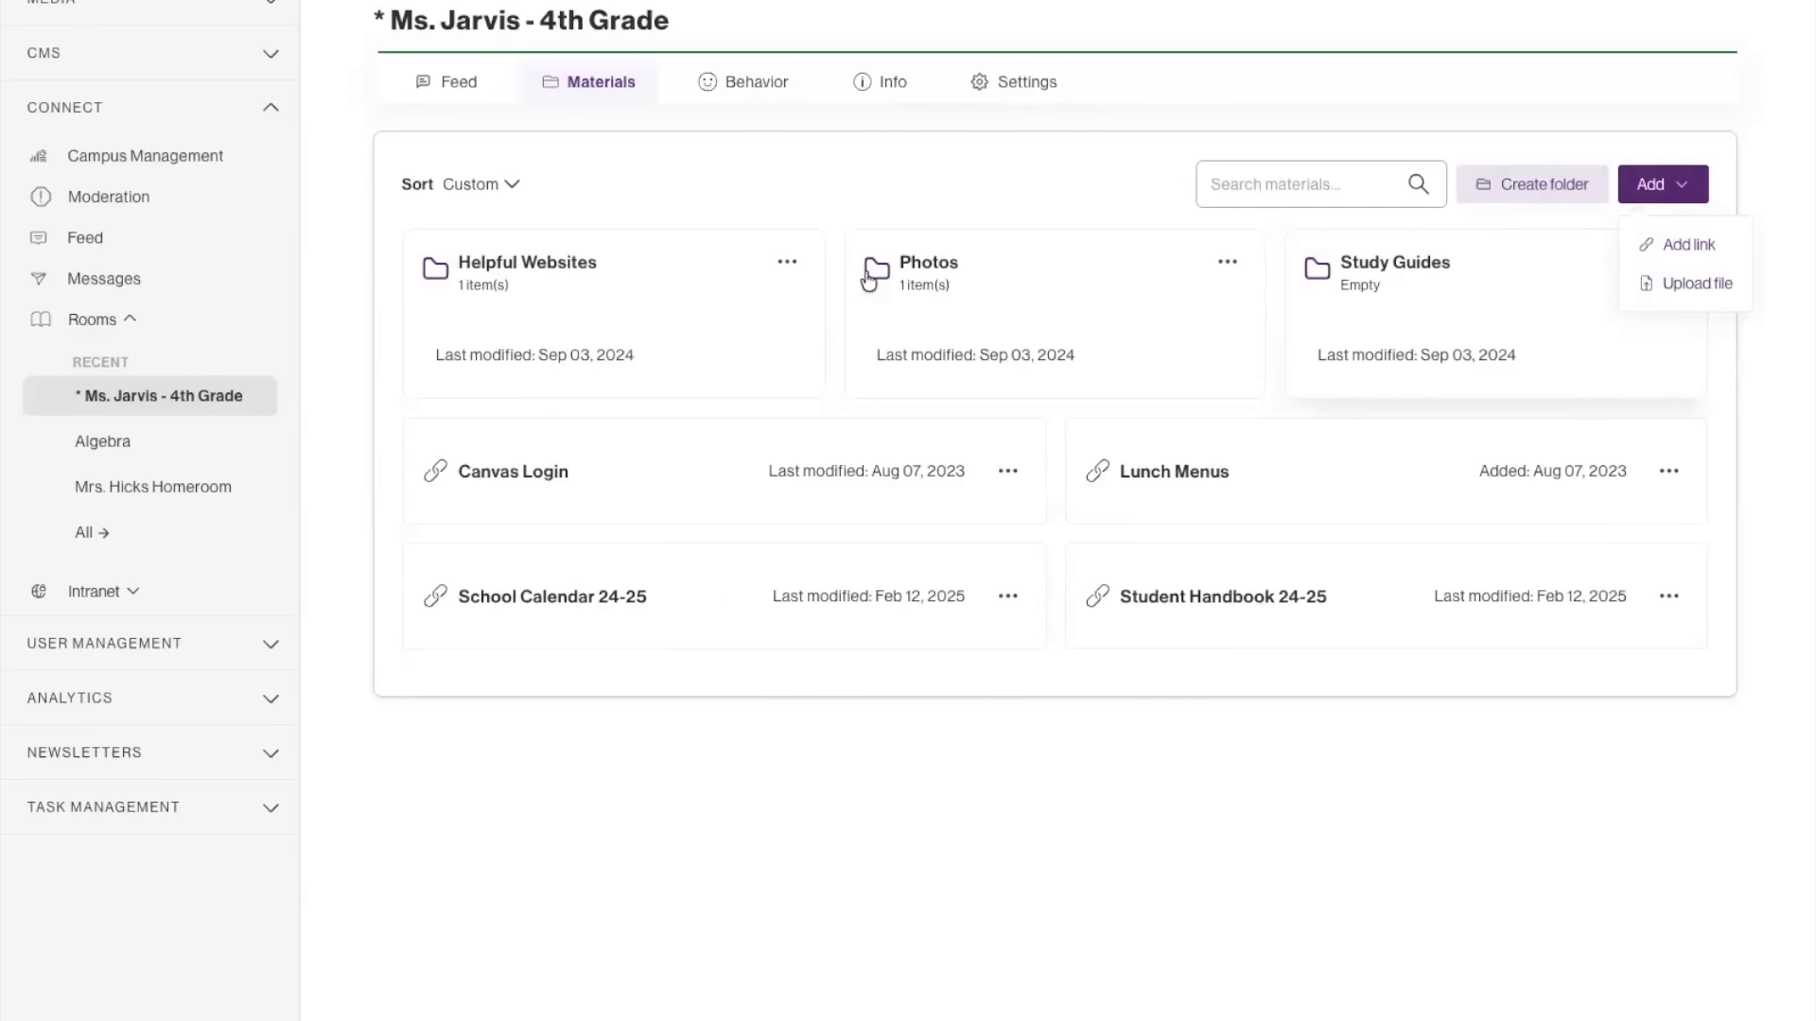
left_click(861, 89)
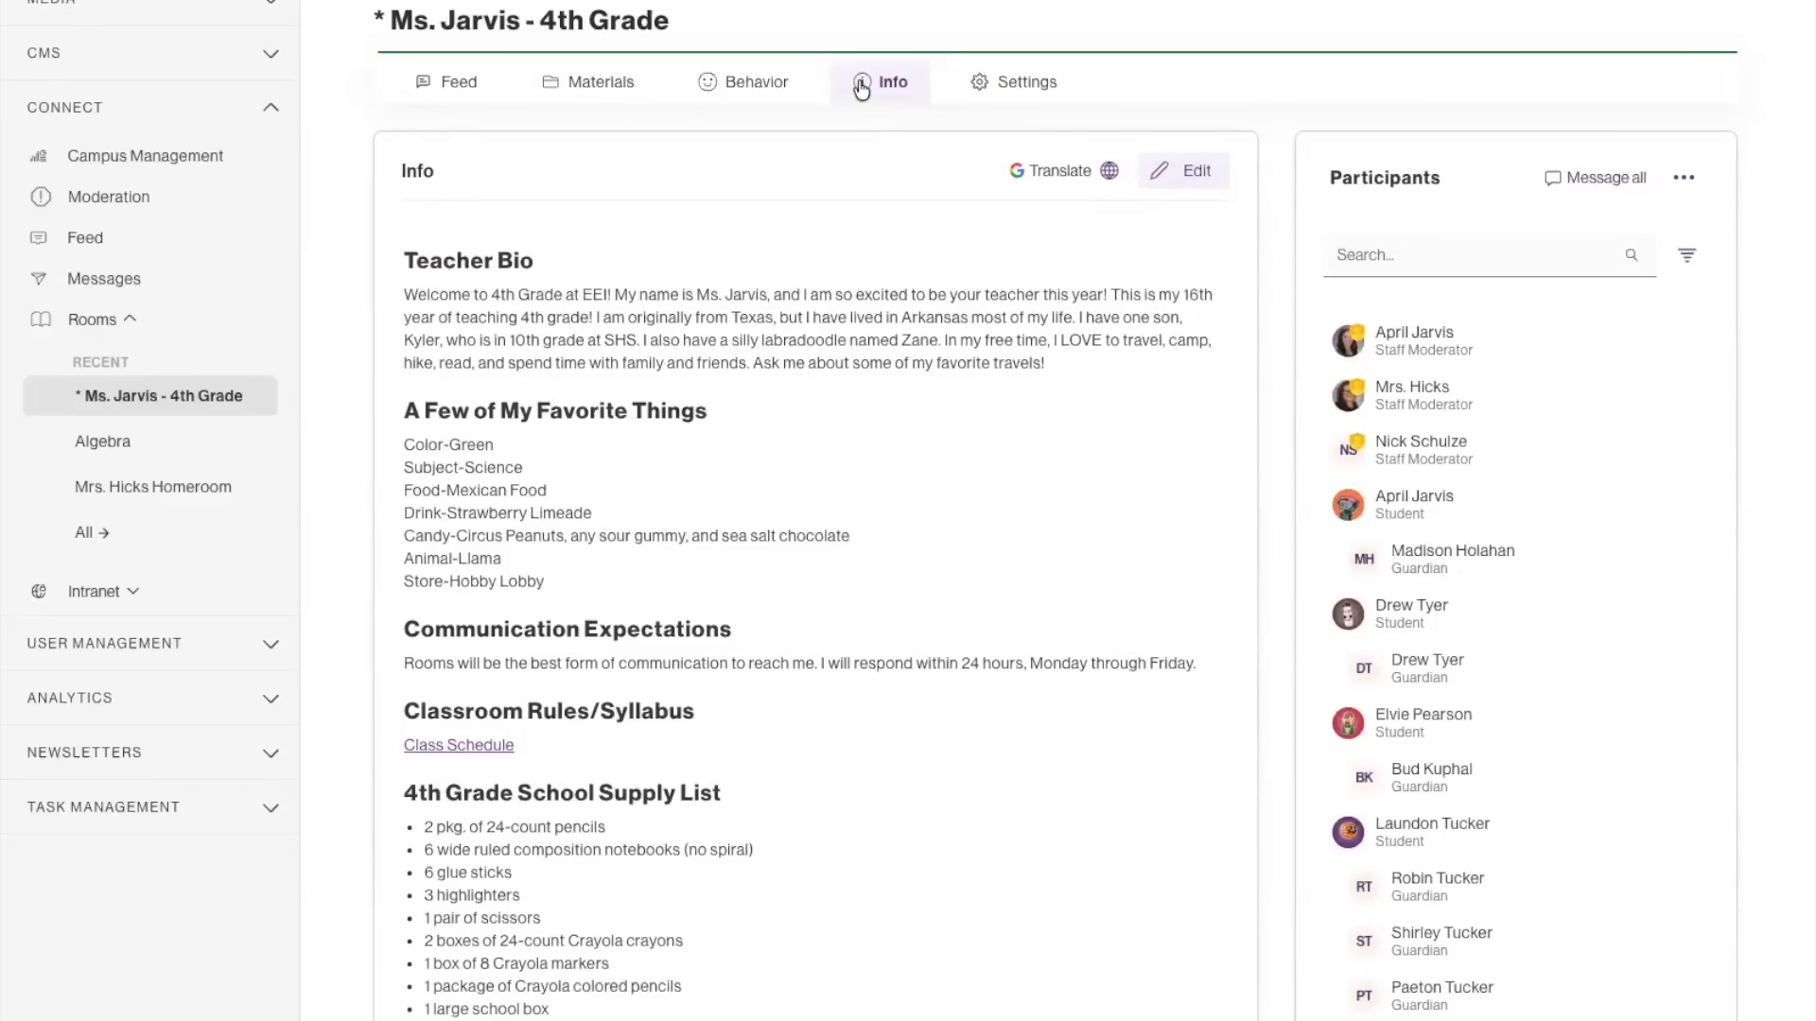
scroll(910, 593, "down", 1)
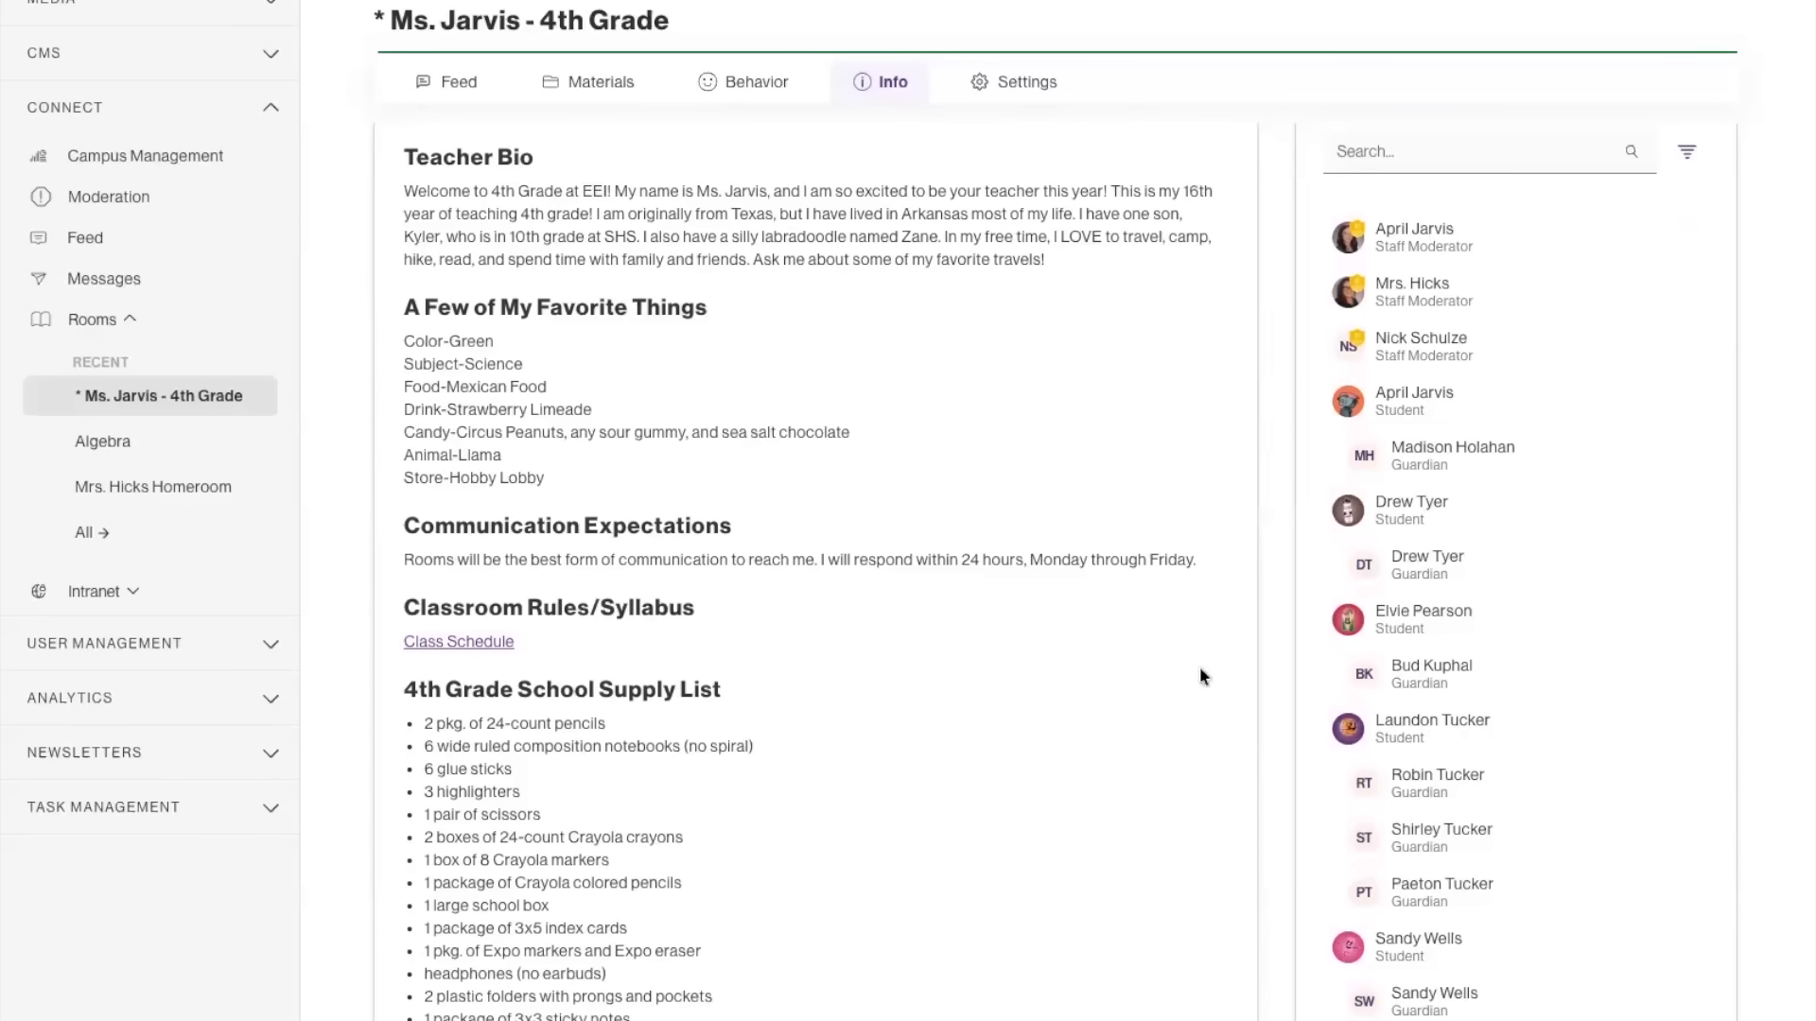
scroll(1086, 669, "up", 1)
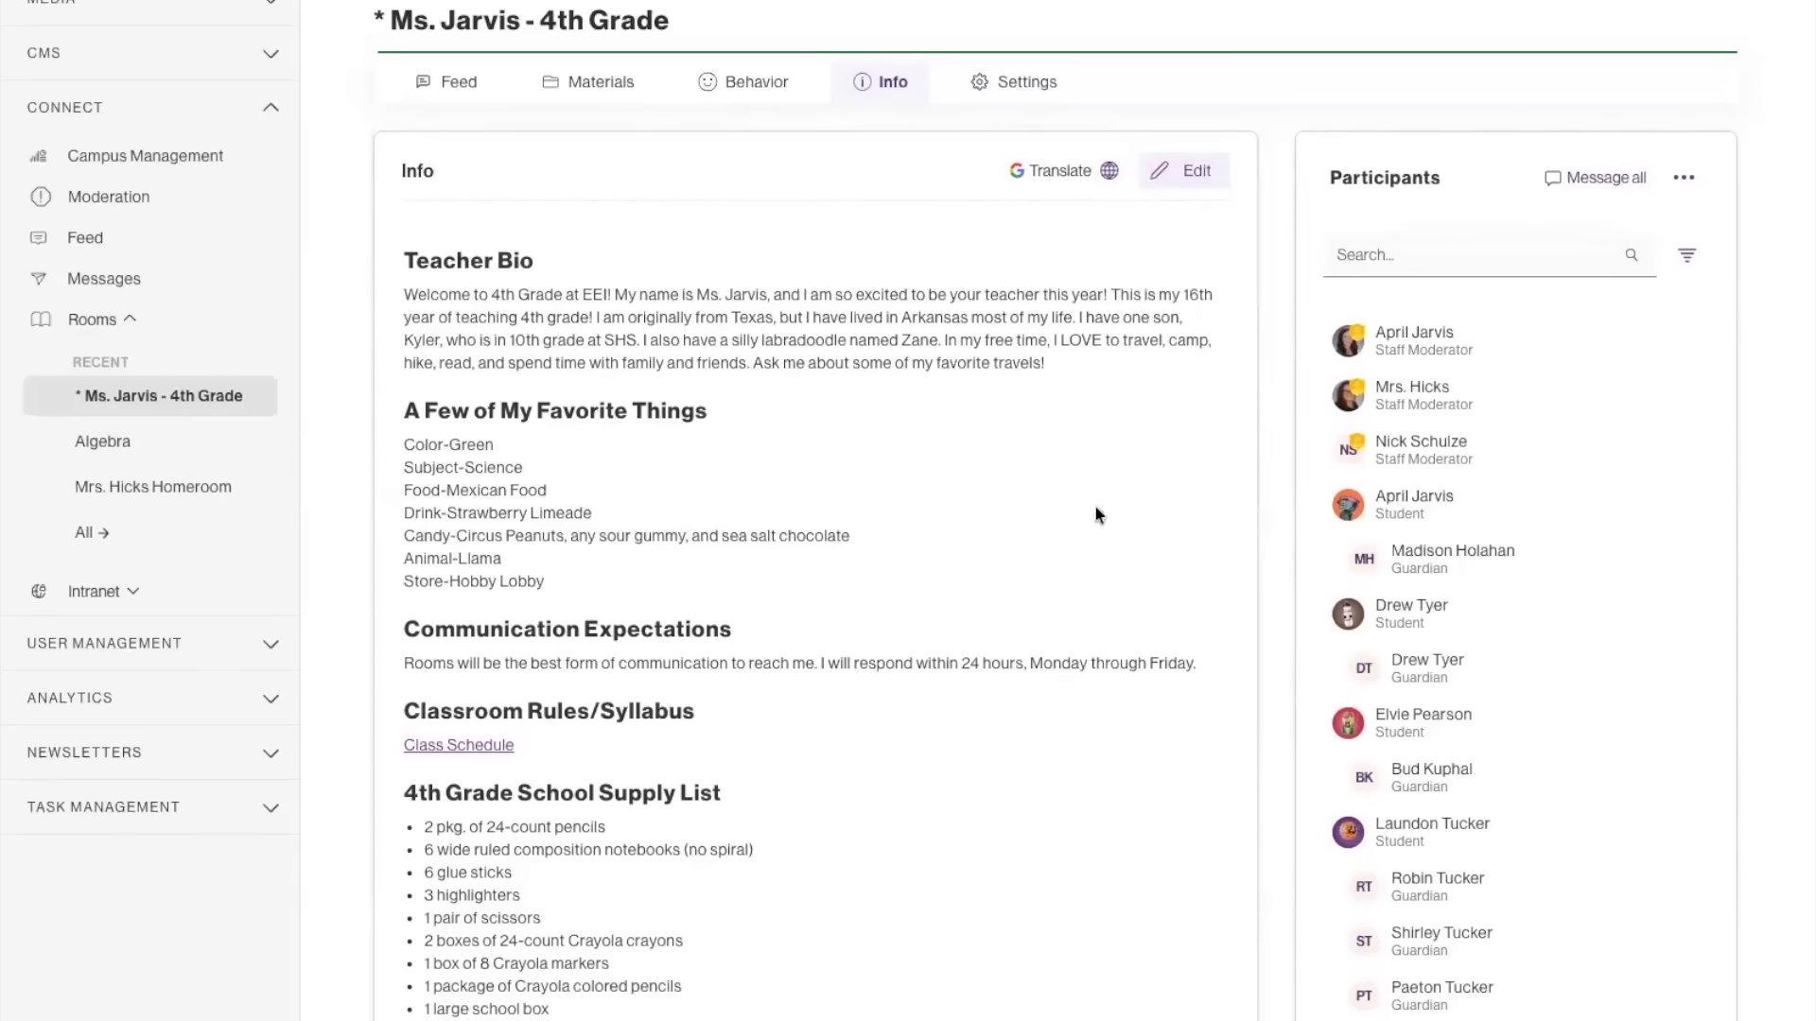
Examine the room's configuration settings and Google Classroom integration, and return to the feed.
left_click(985, 82)
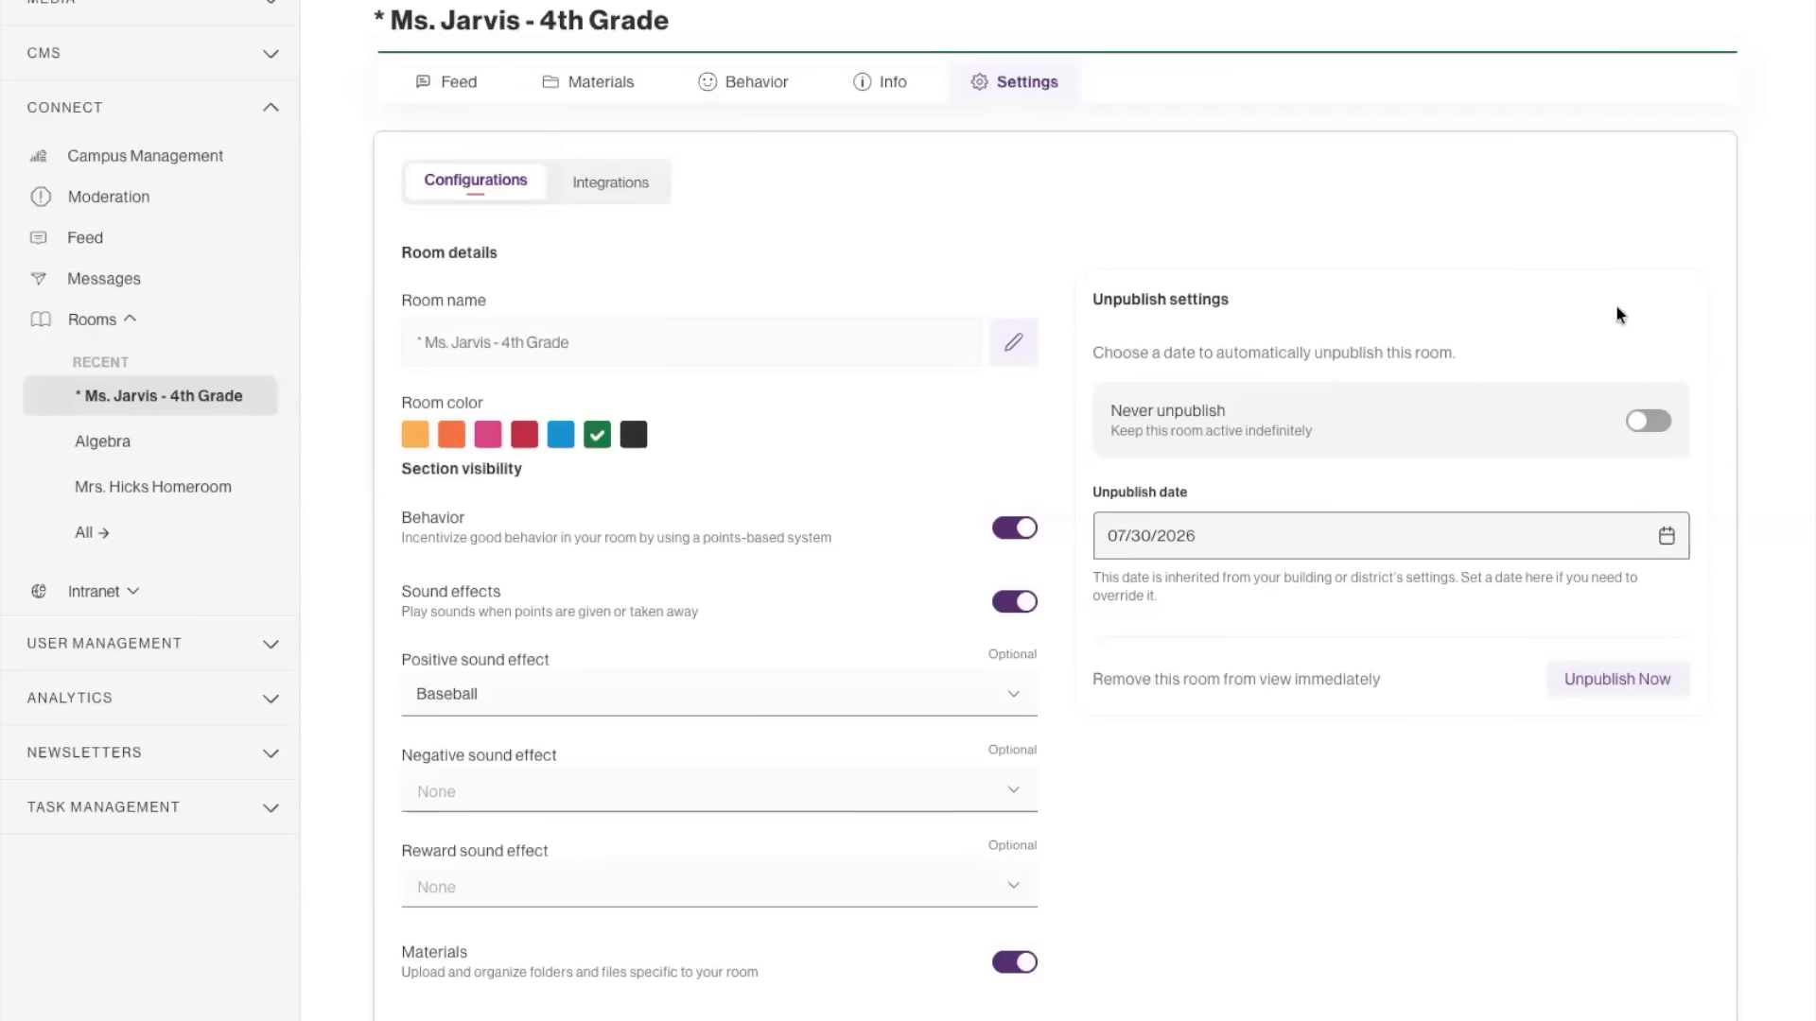
left_click(586, 193)
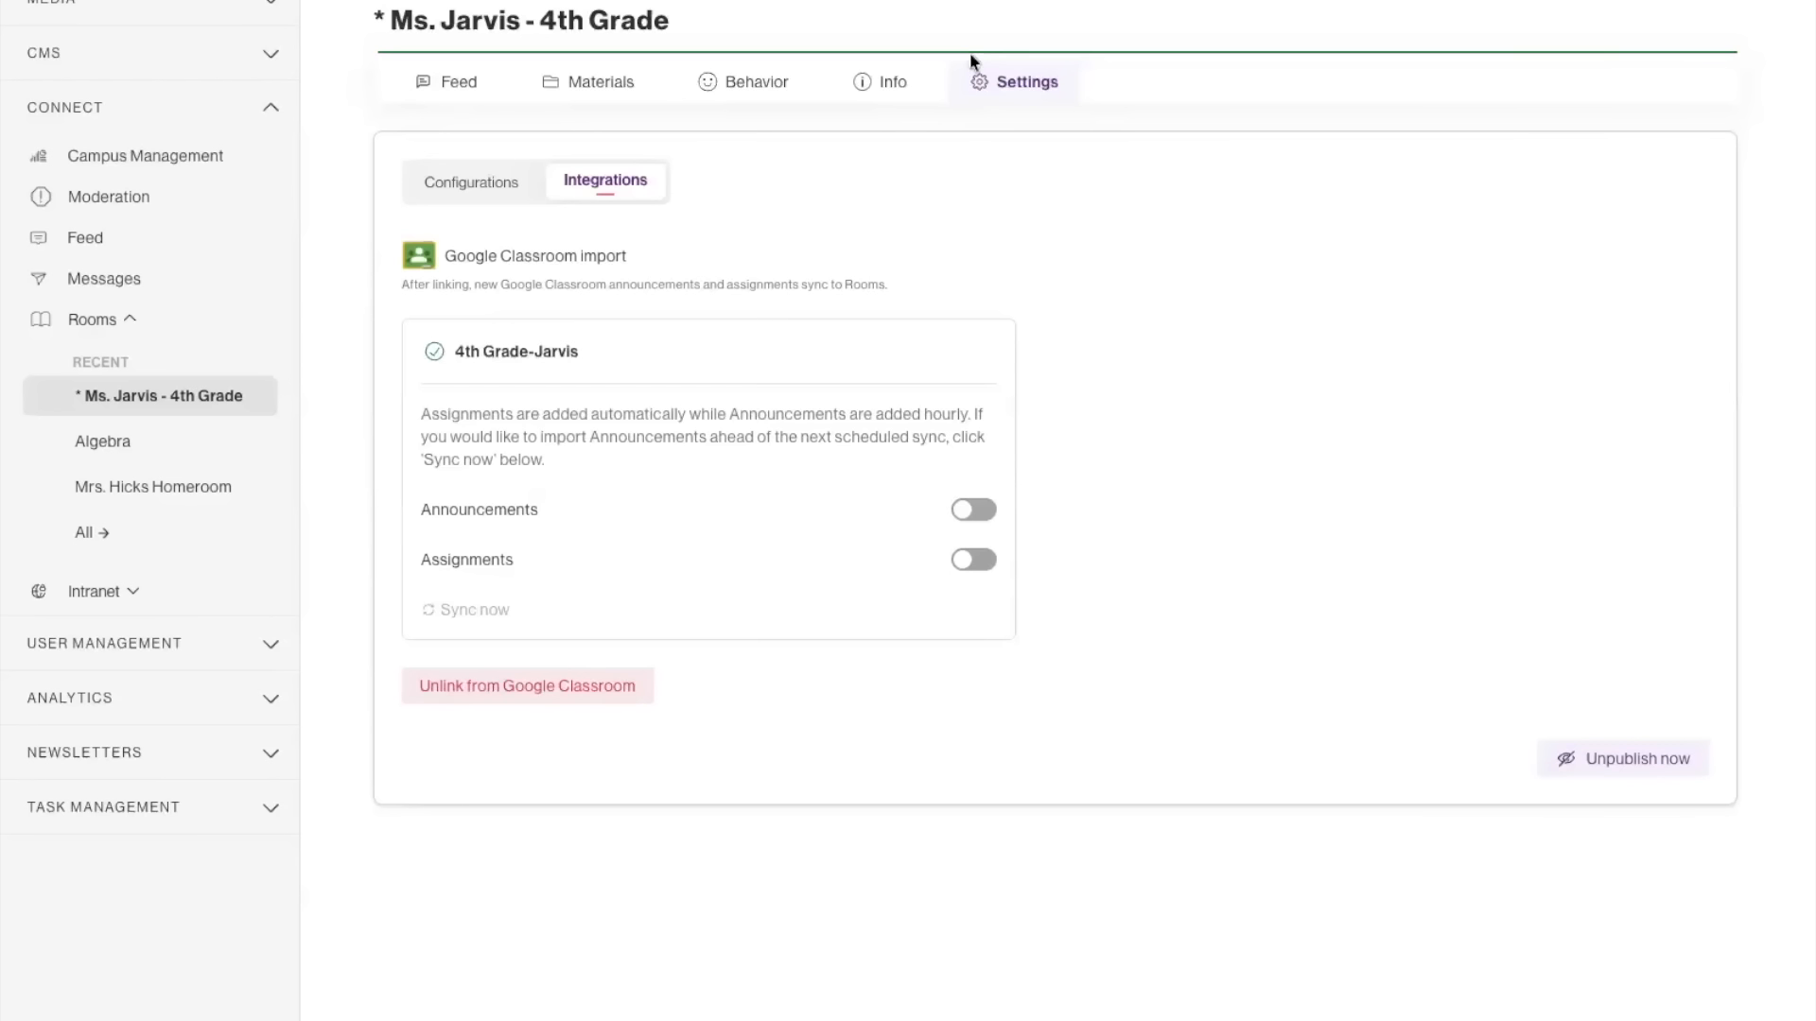
left_click(446, 87)
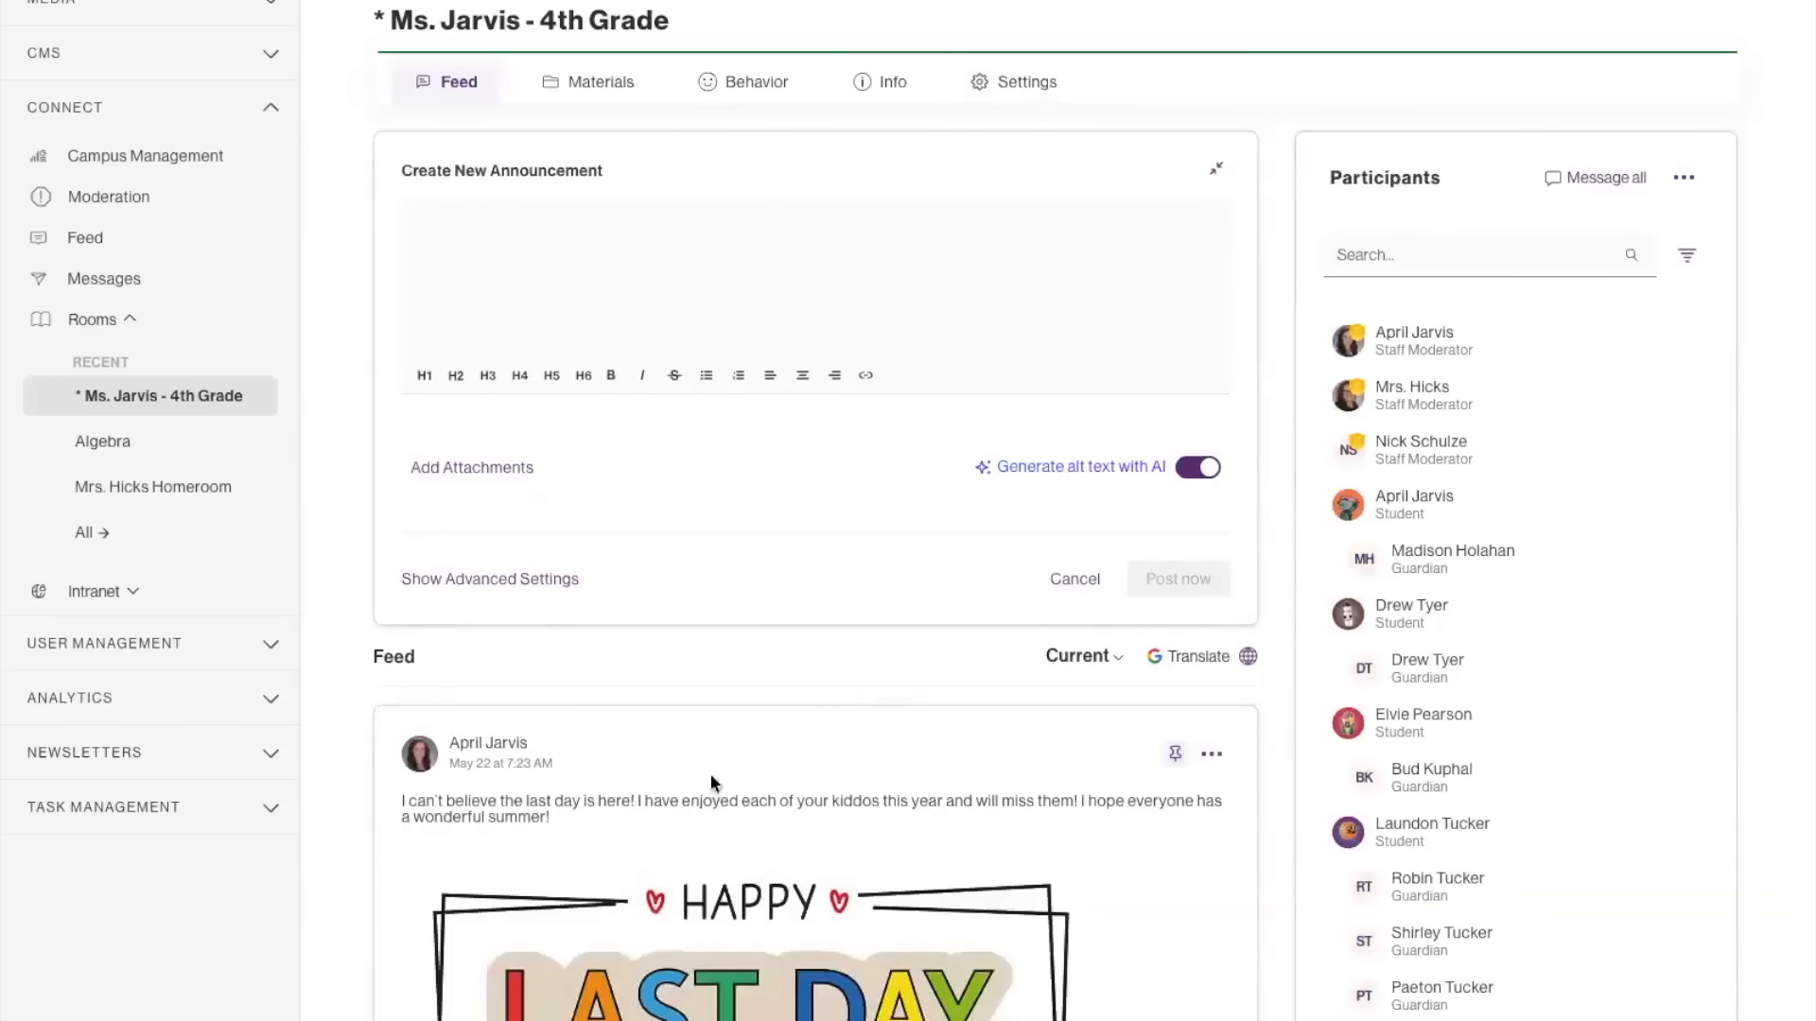
Read the "Create your first announcement" item in the onboarding checklist and collapse it.
scroll(1611, 936, "down", 5)
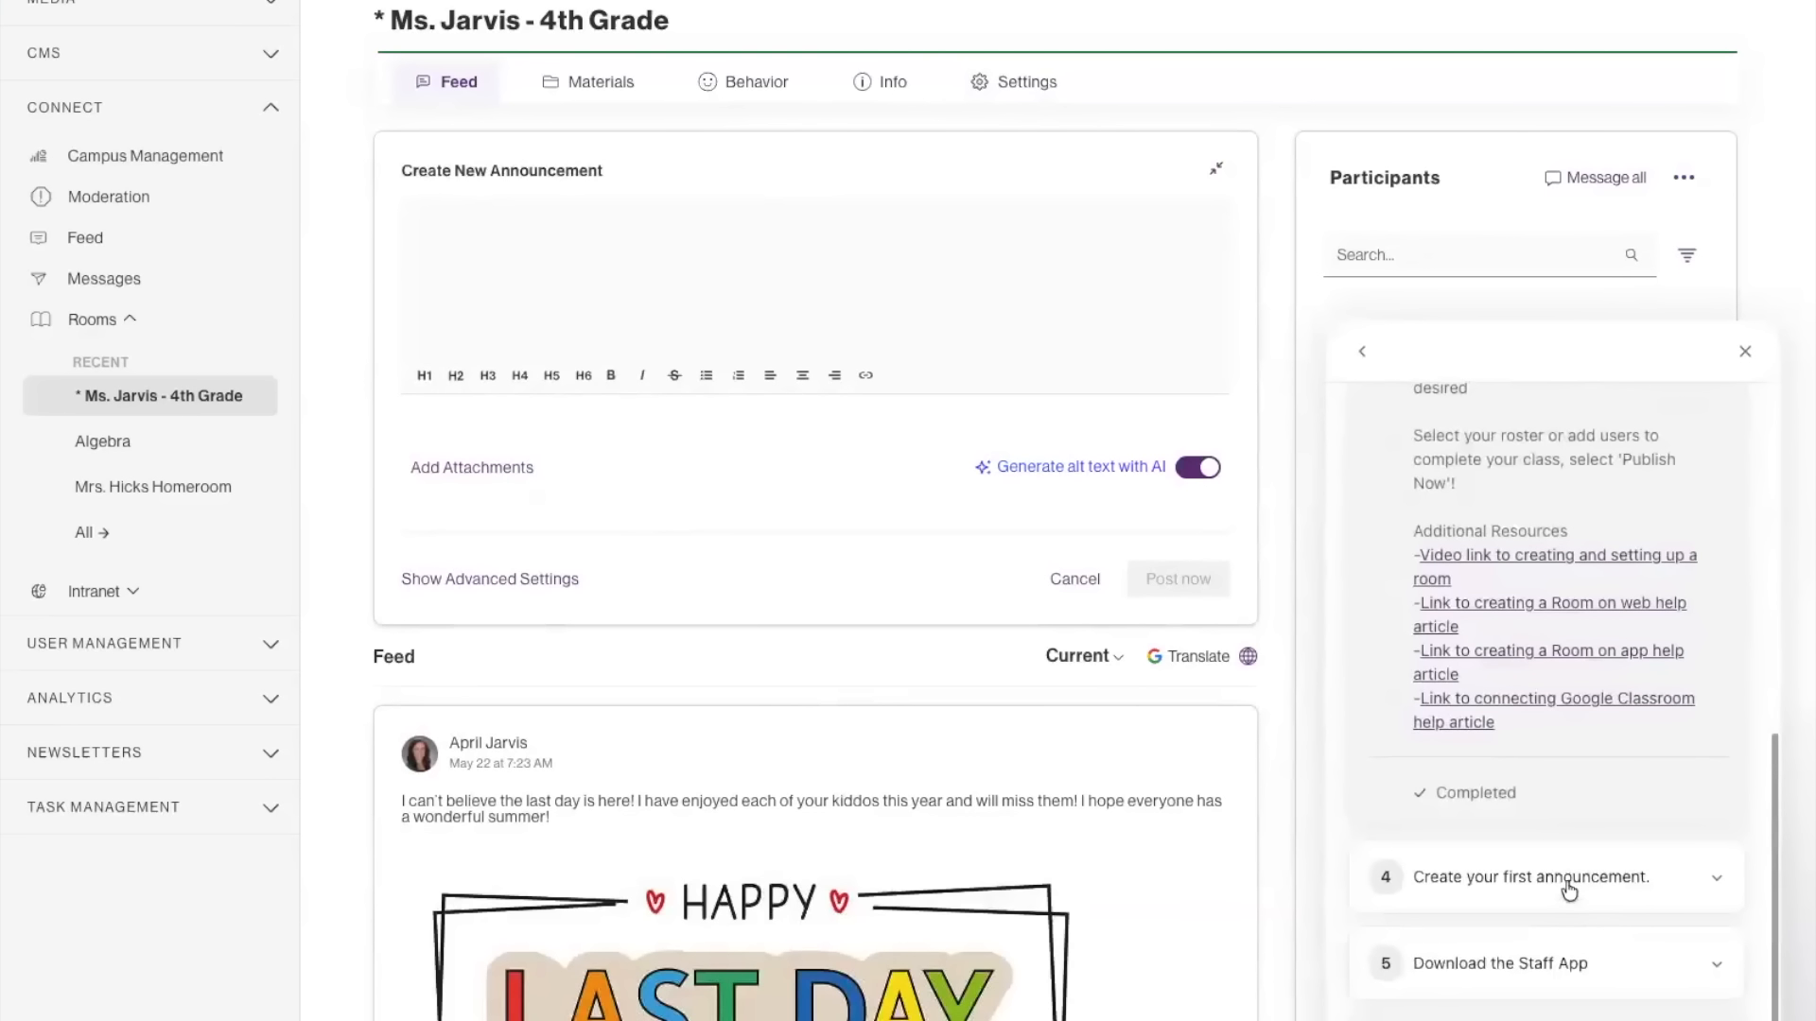
left_click(1572, 903)
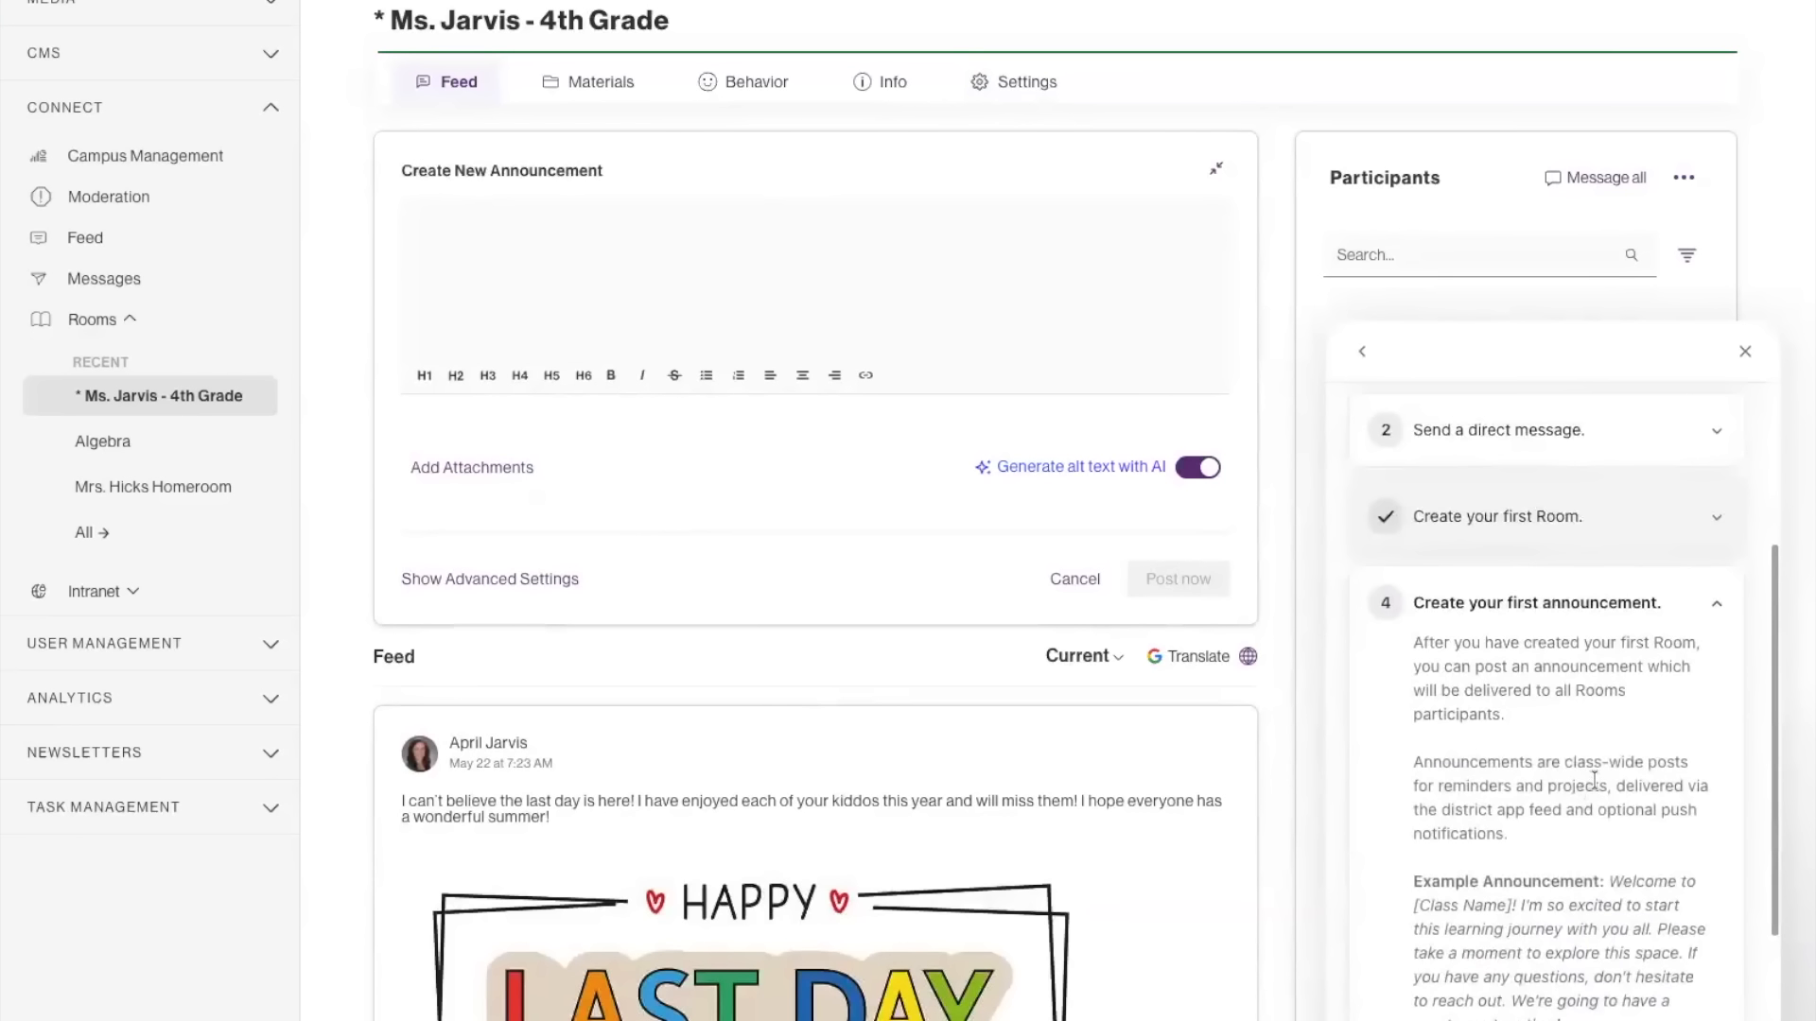
scroll(1589, 785, "down", 1)
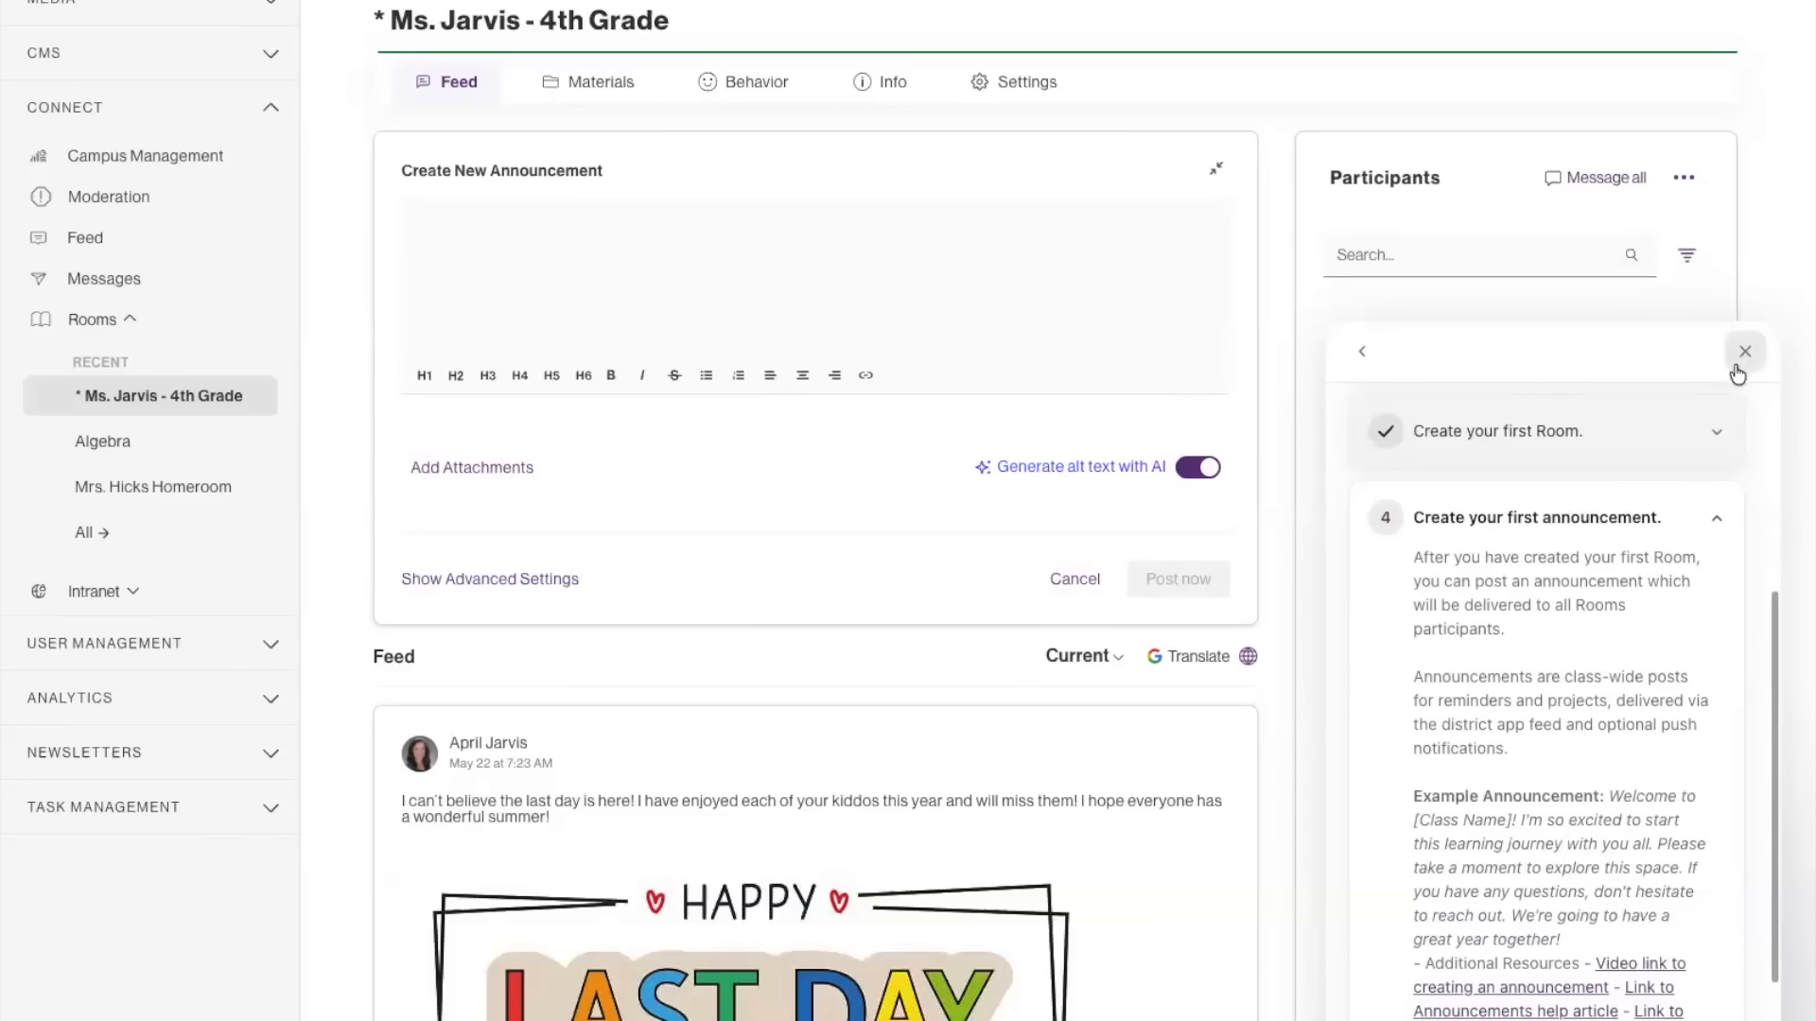
left_click(1716, 519)
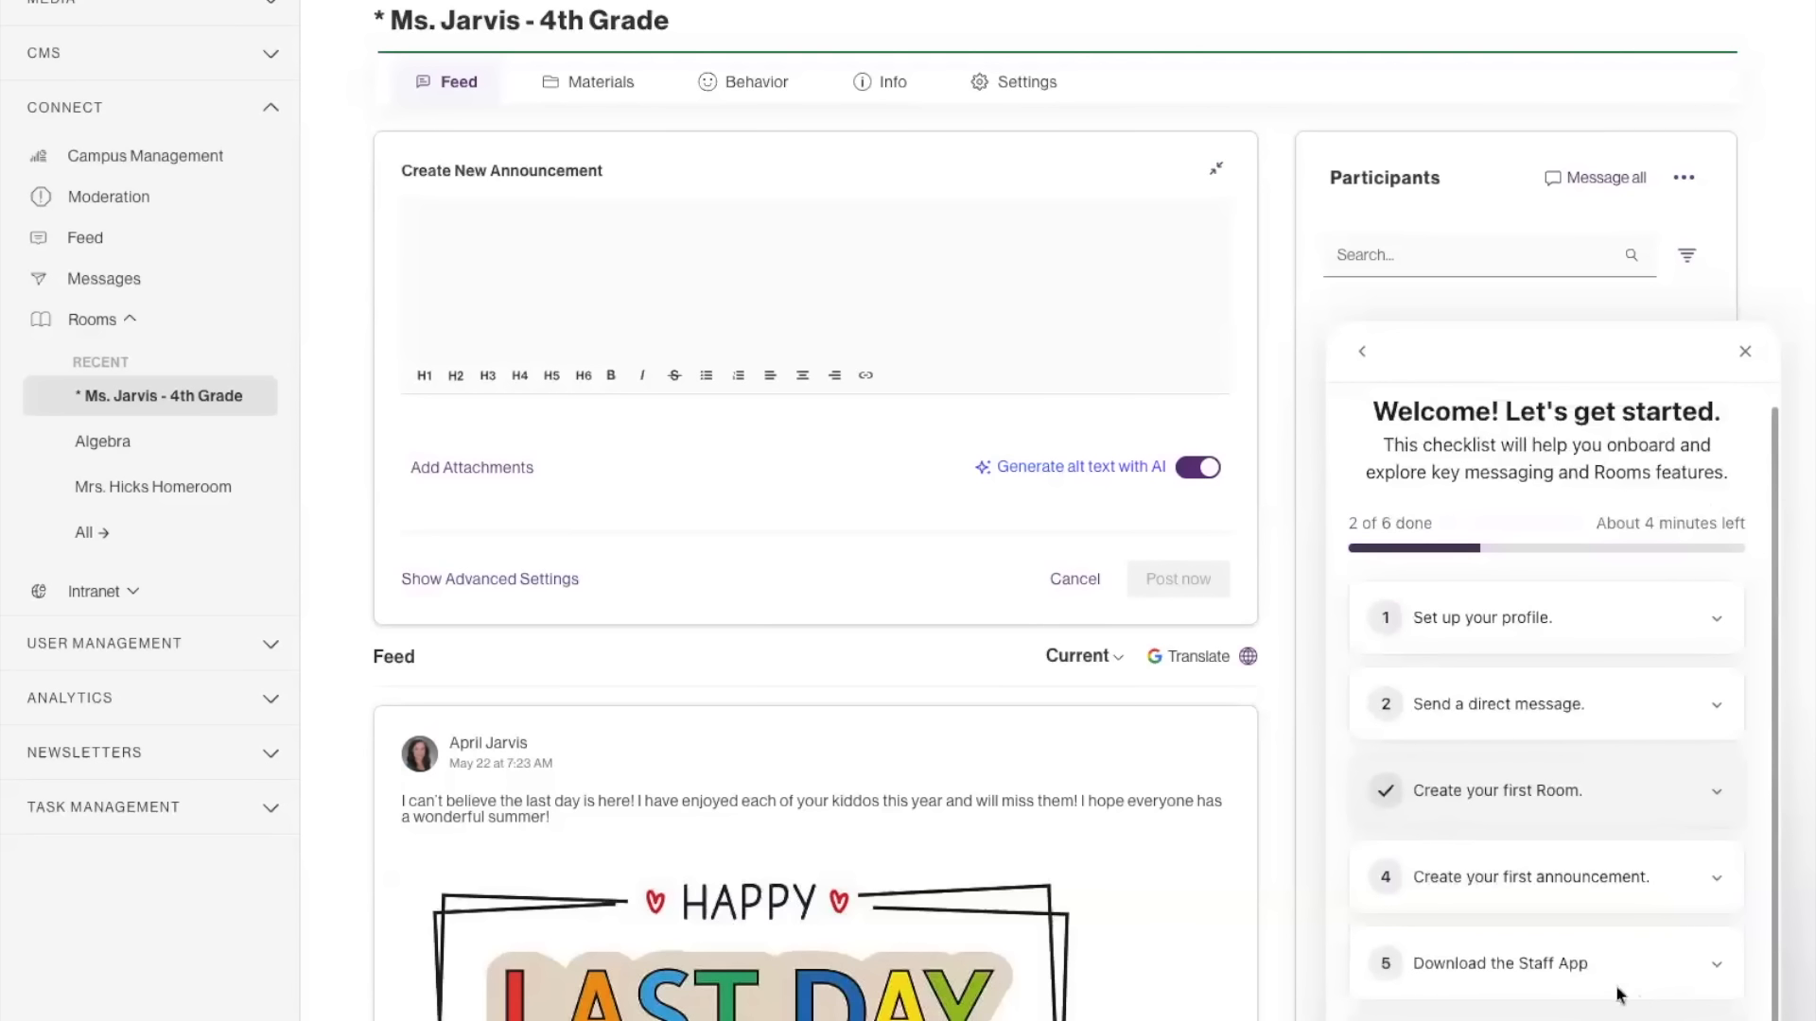
Read the checklist's "Download the Staff App" item through to its iOS and Android download links.
left_click(1515, 964)
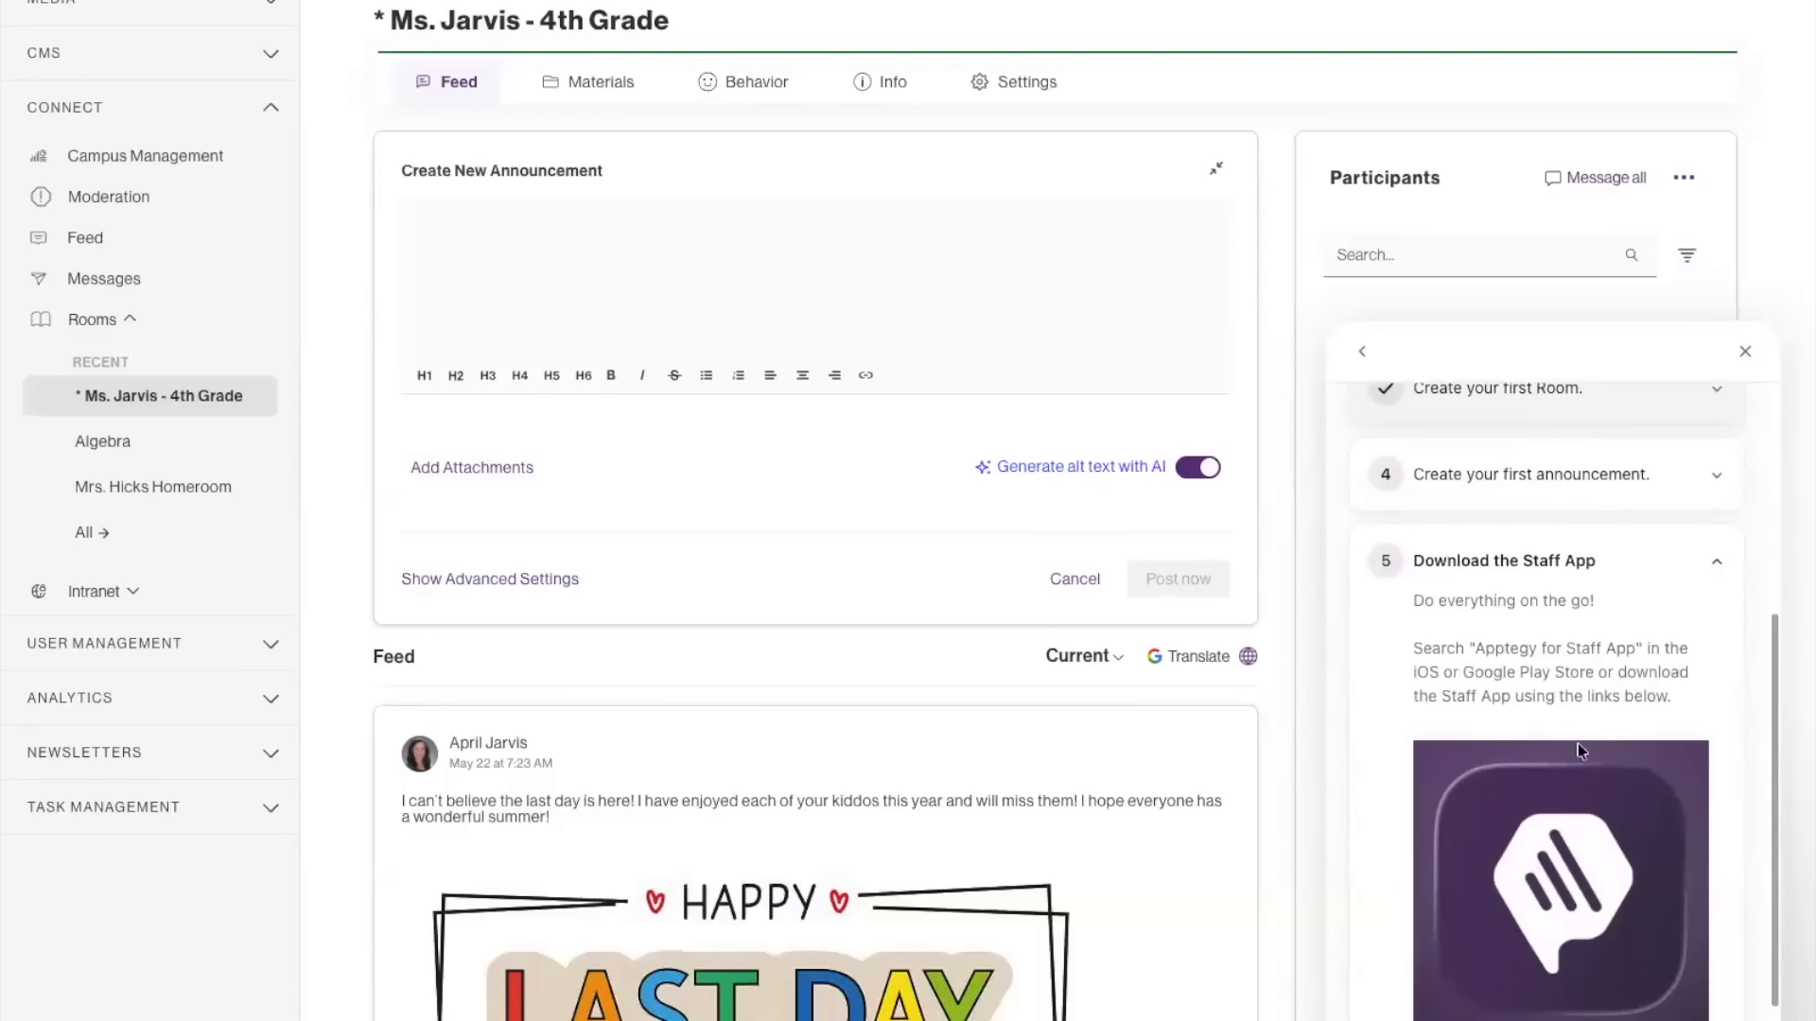
scroll(1598, 979, "down", 1)
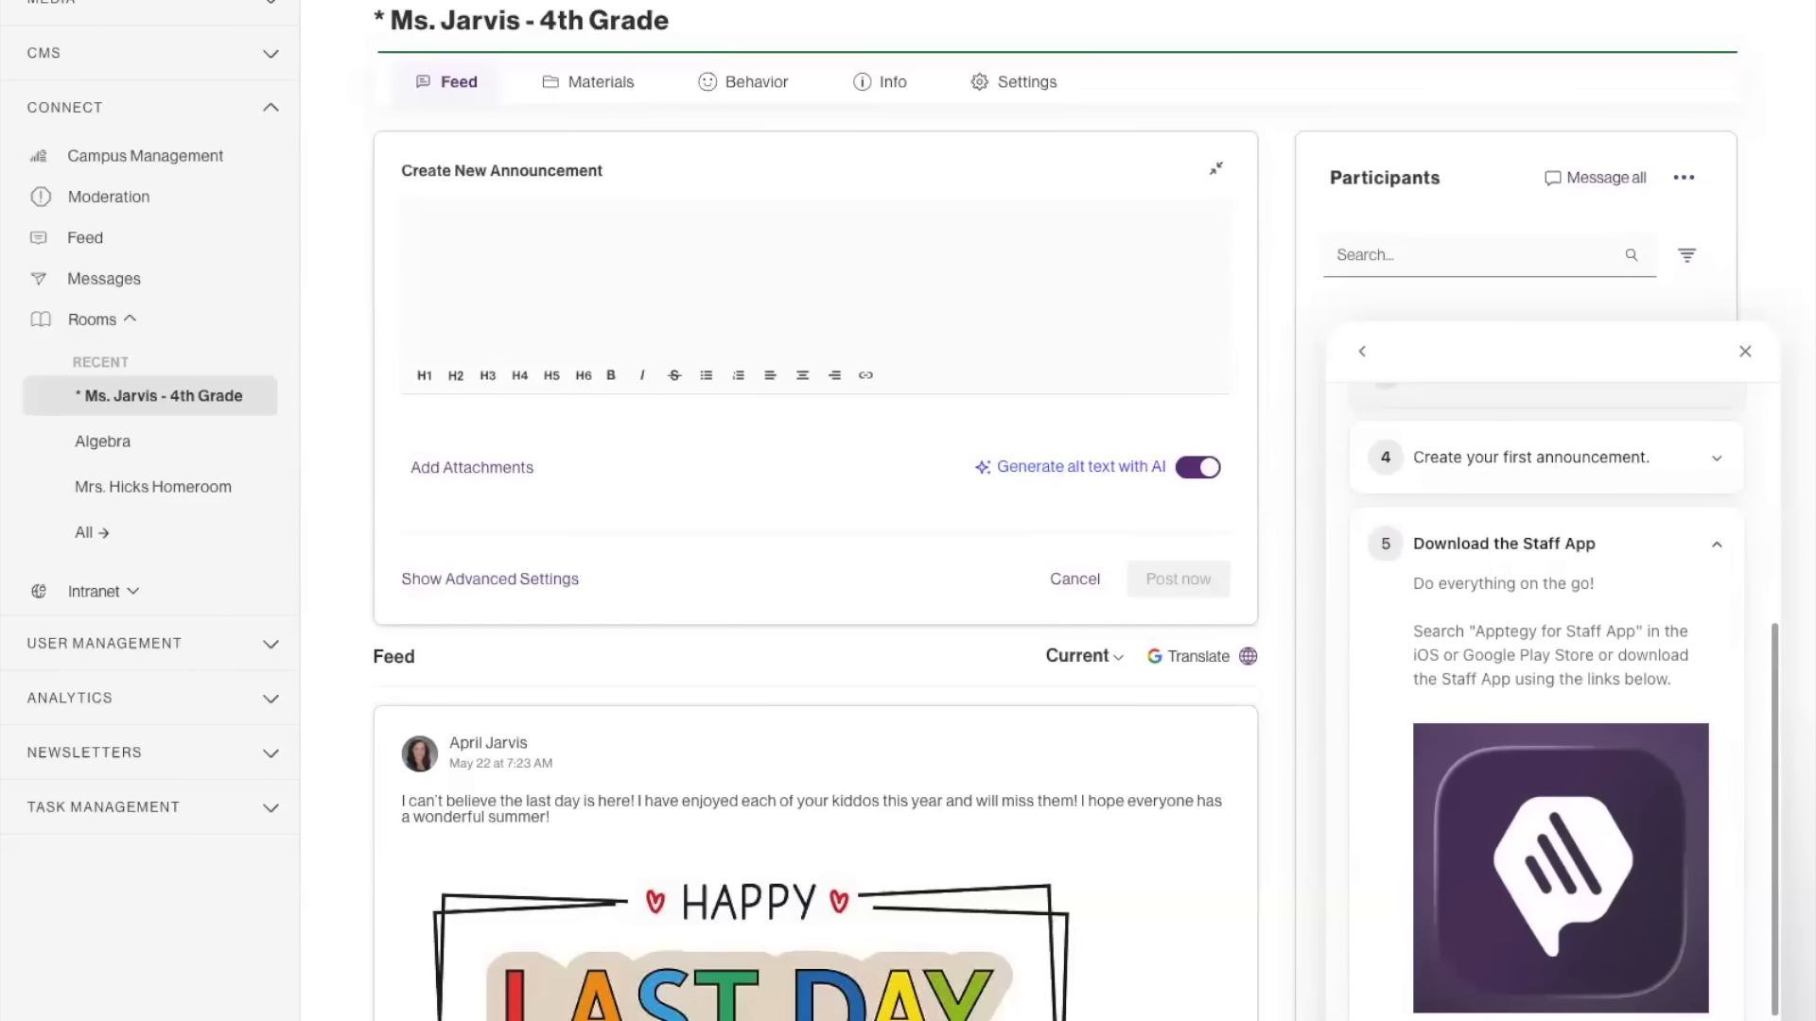
scroll(1608, 1016, "down", 2)
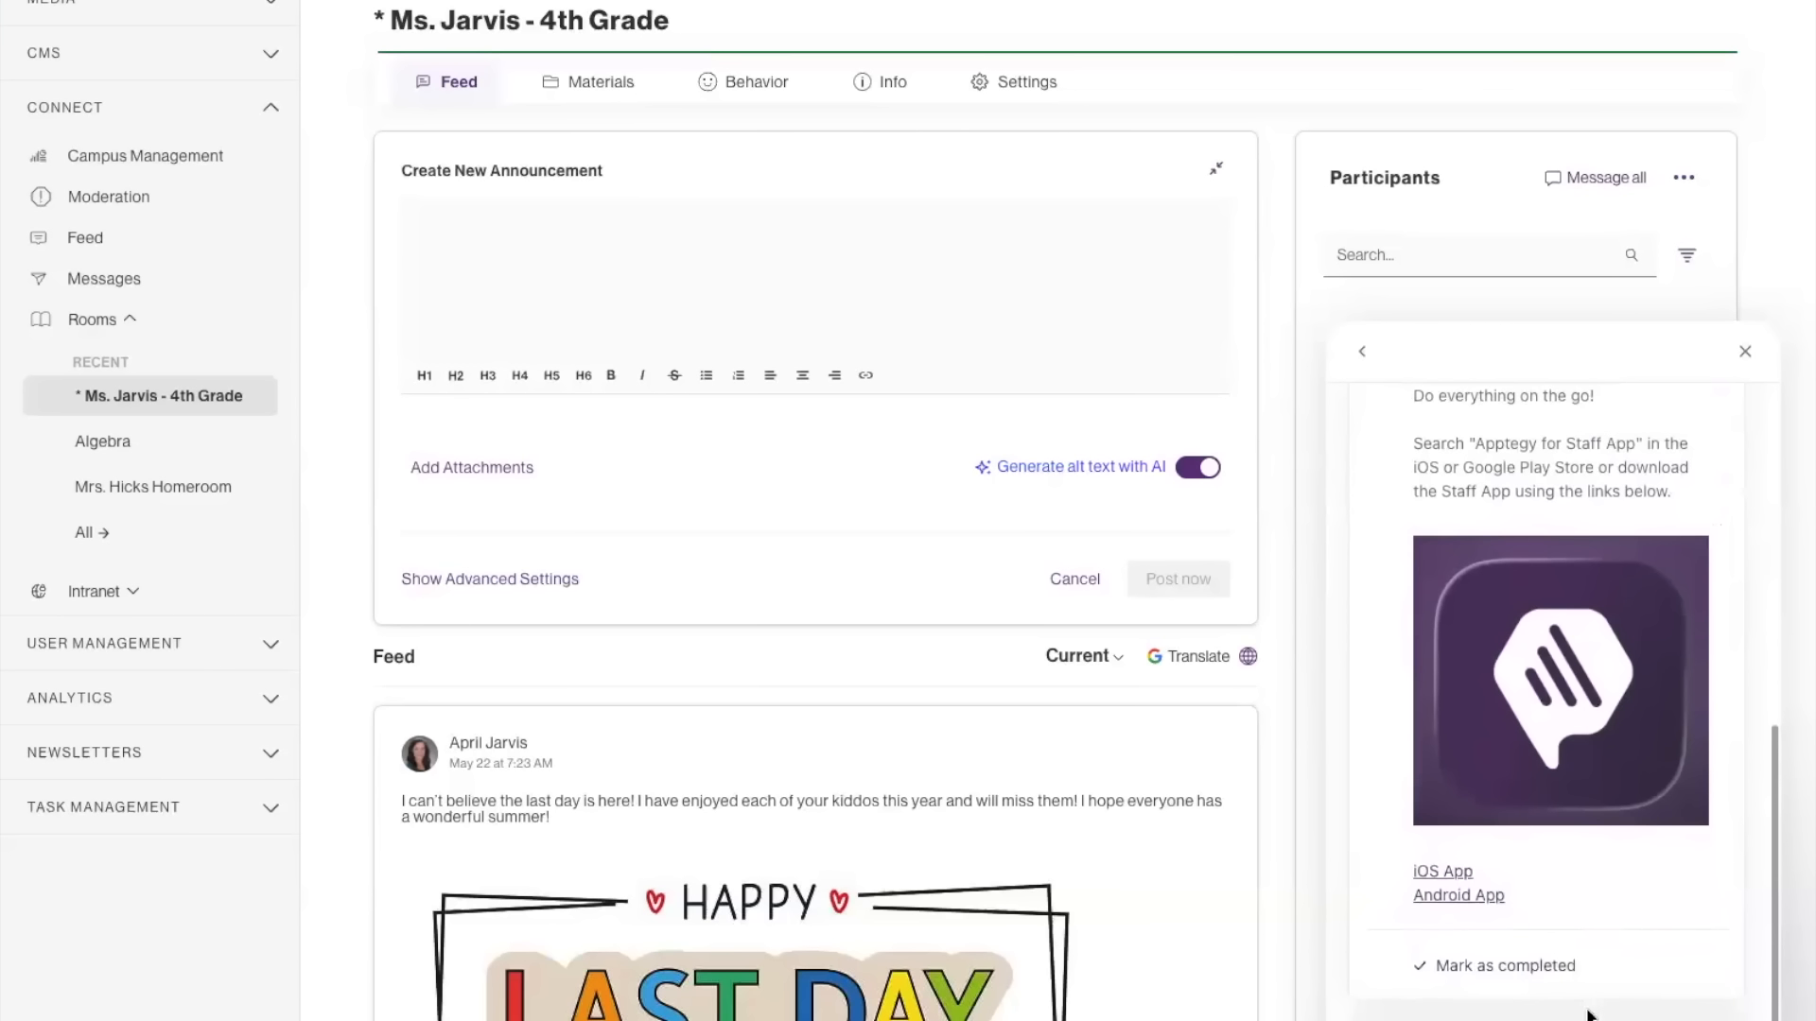
Open the Help Center from the checklist's "Learn more" item and look at its Rooms articles, such as Announcements in Rooms.
left_click(1531, 1020)
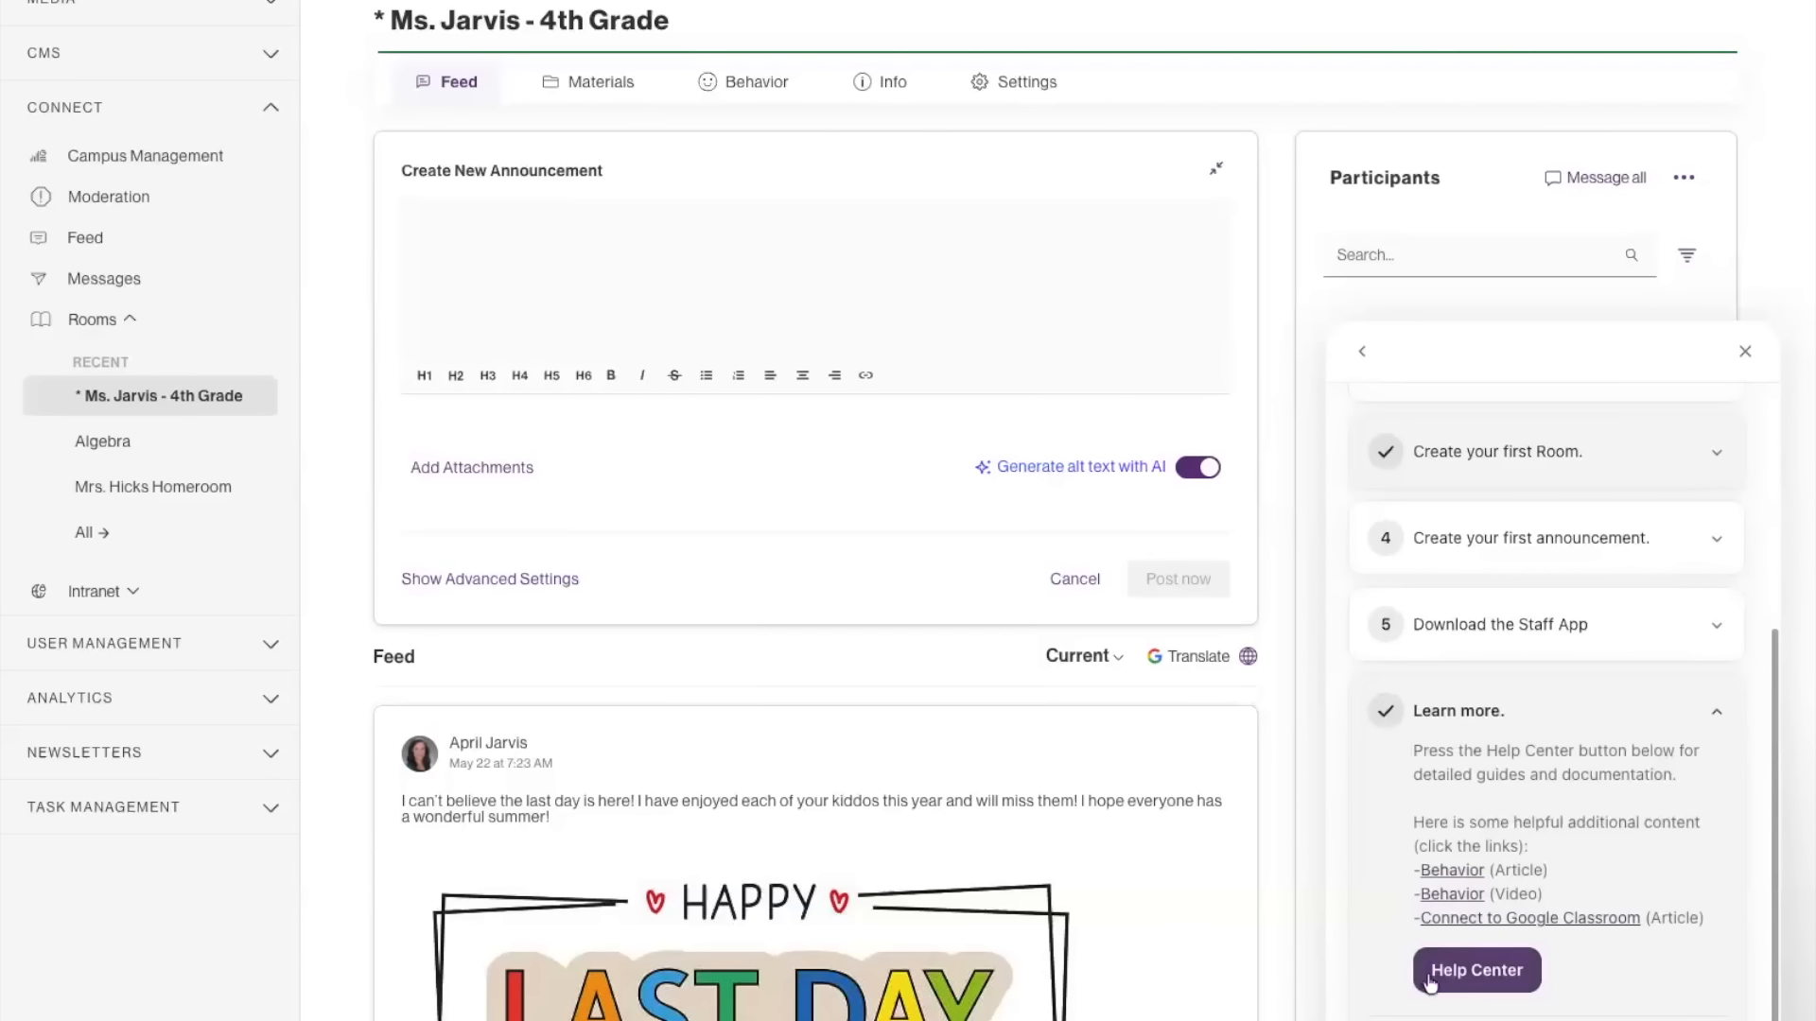
left_click(1467, 981)
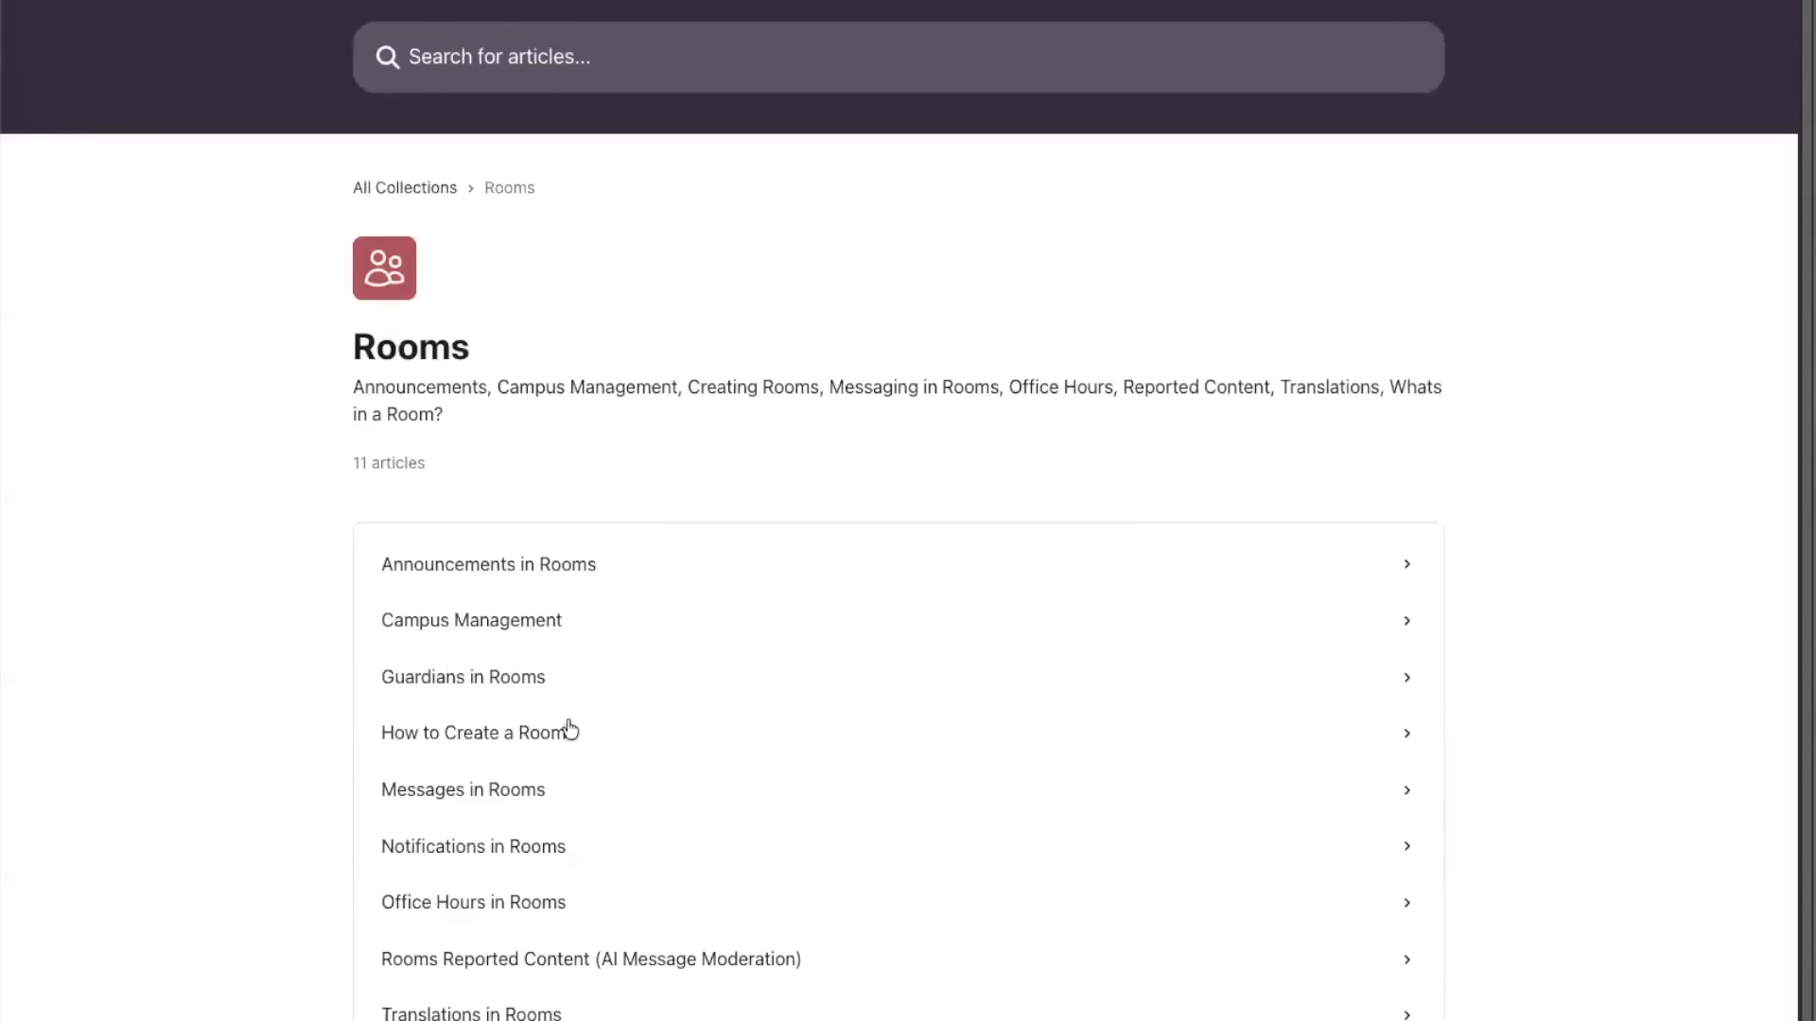
left_click(546, 573)
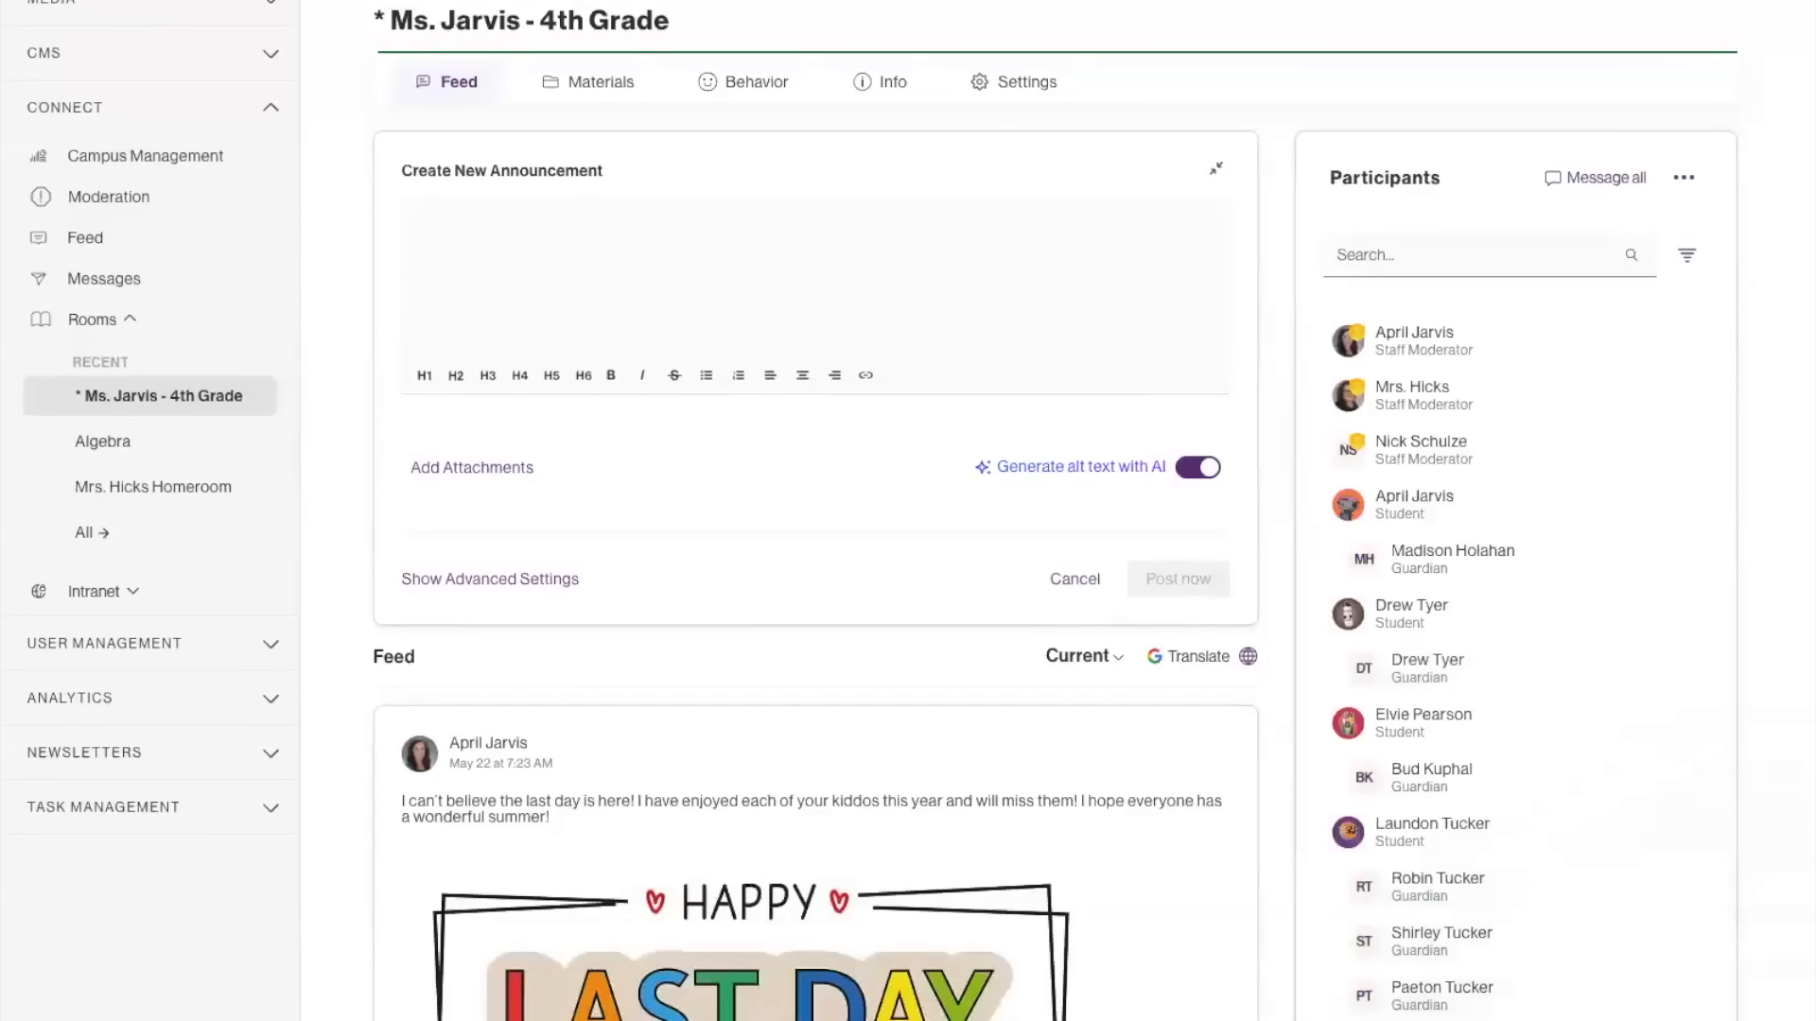
Leave the checklist for the support messages and open a new conversation with Apptegy's Support Team.
left_click(1358, 355)
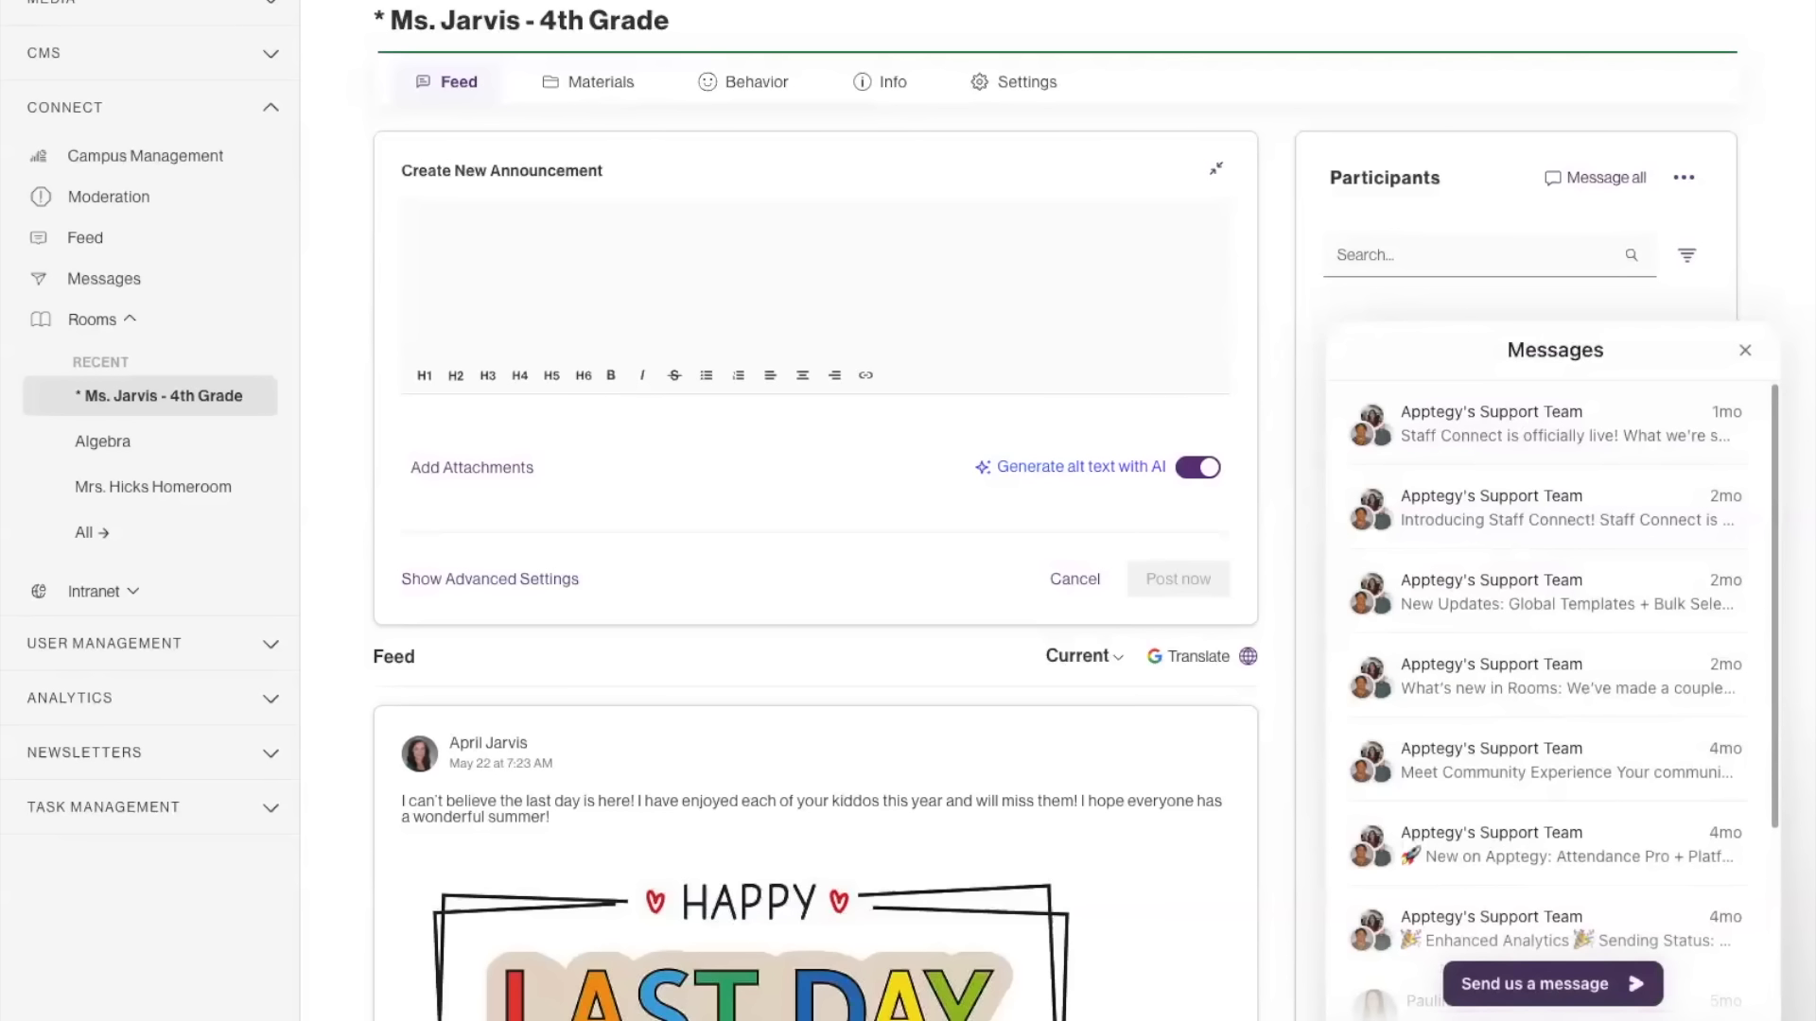
left_click(1577, 999)
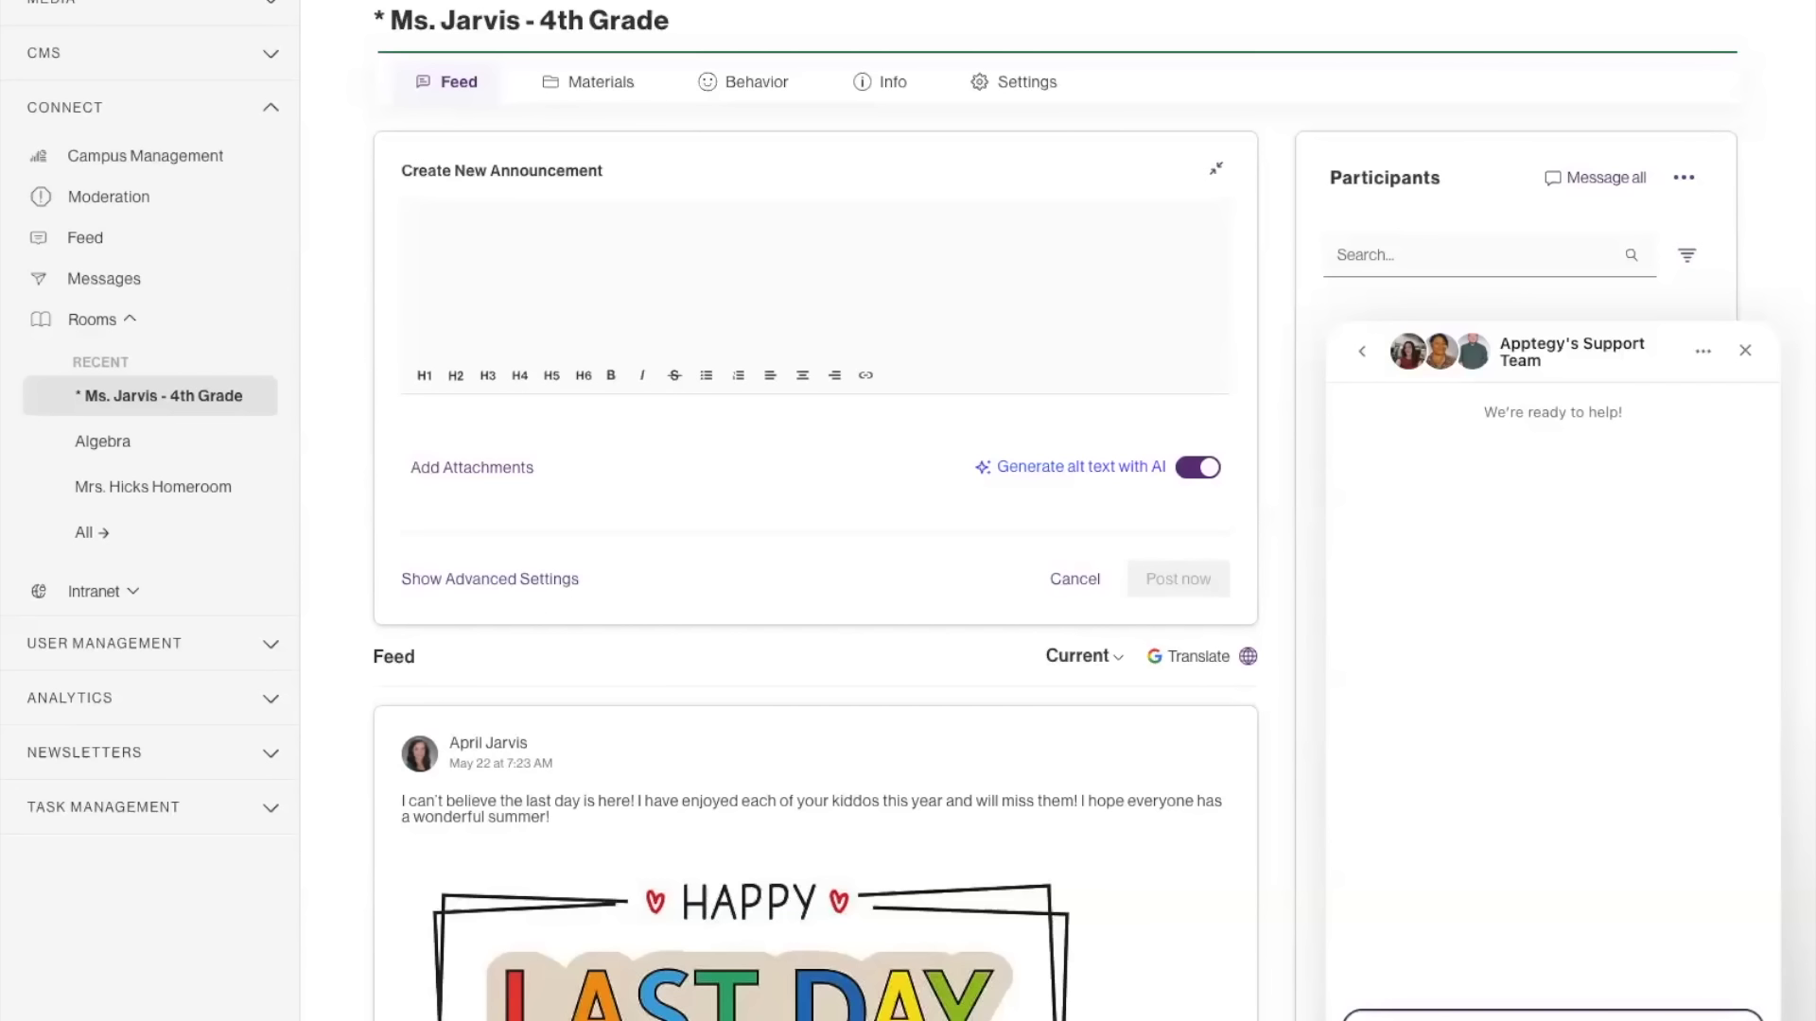
key("Escape")
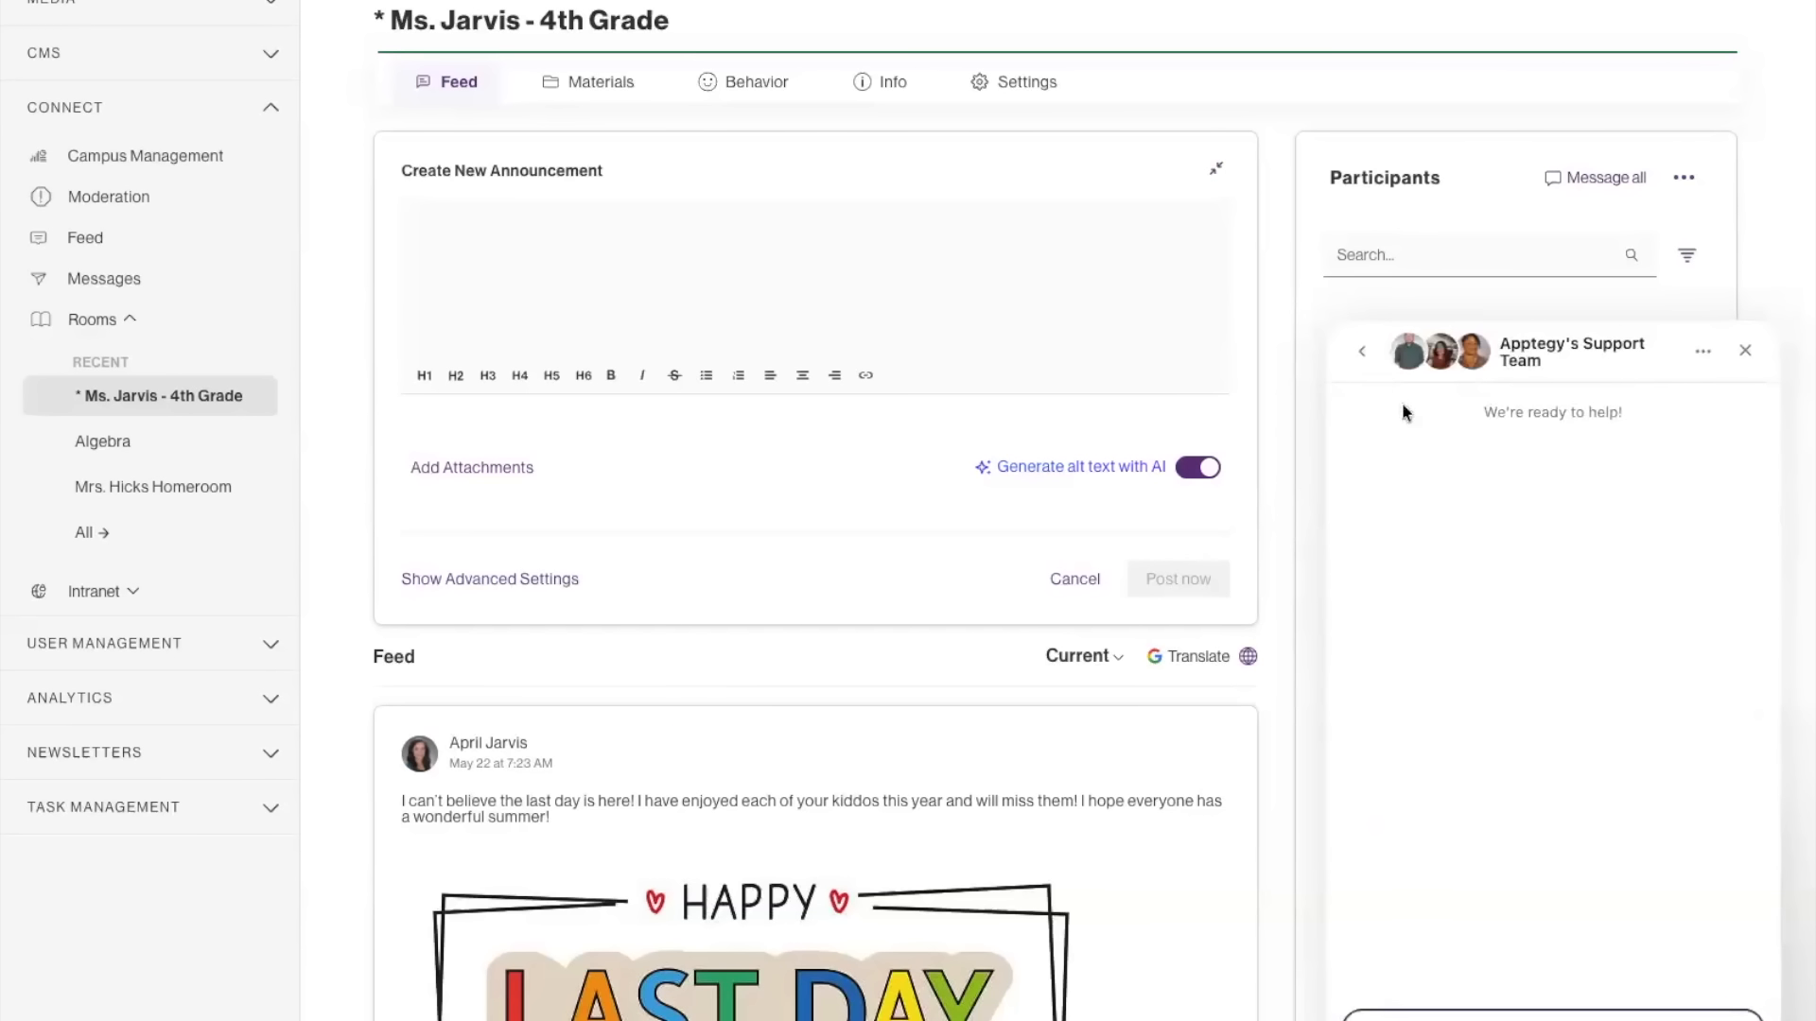
left_click(1359, 352)
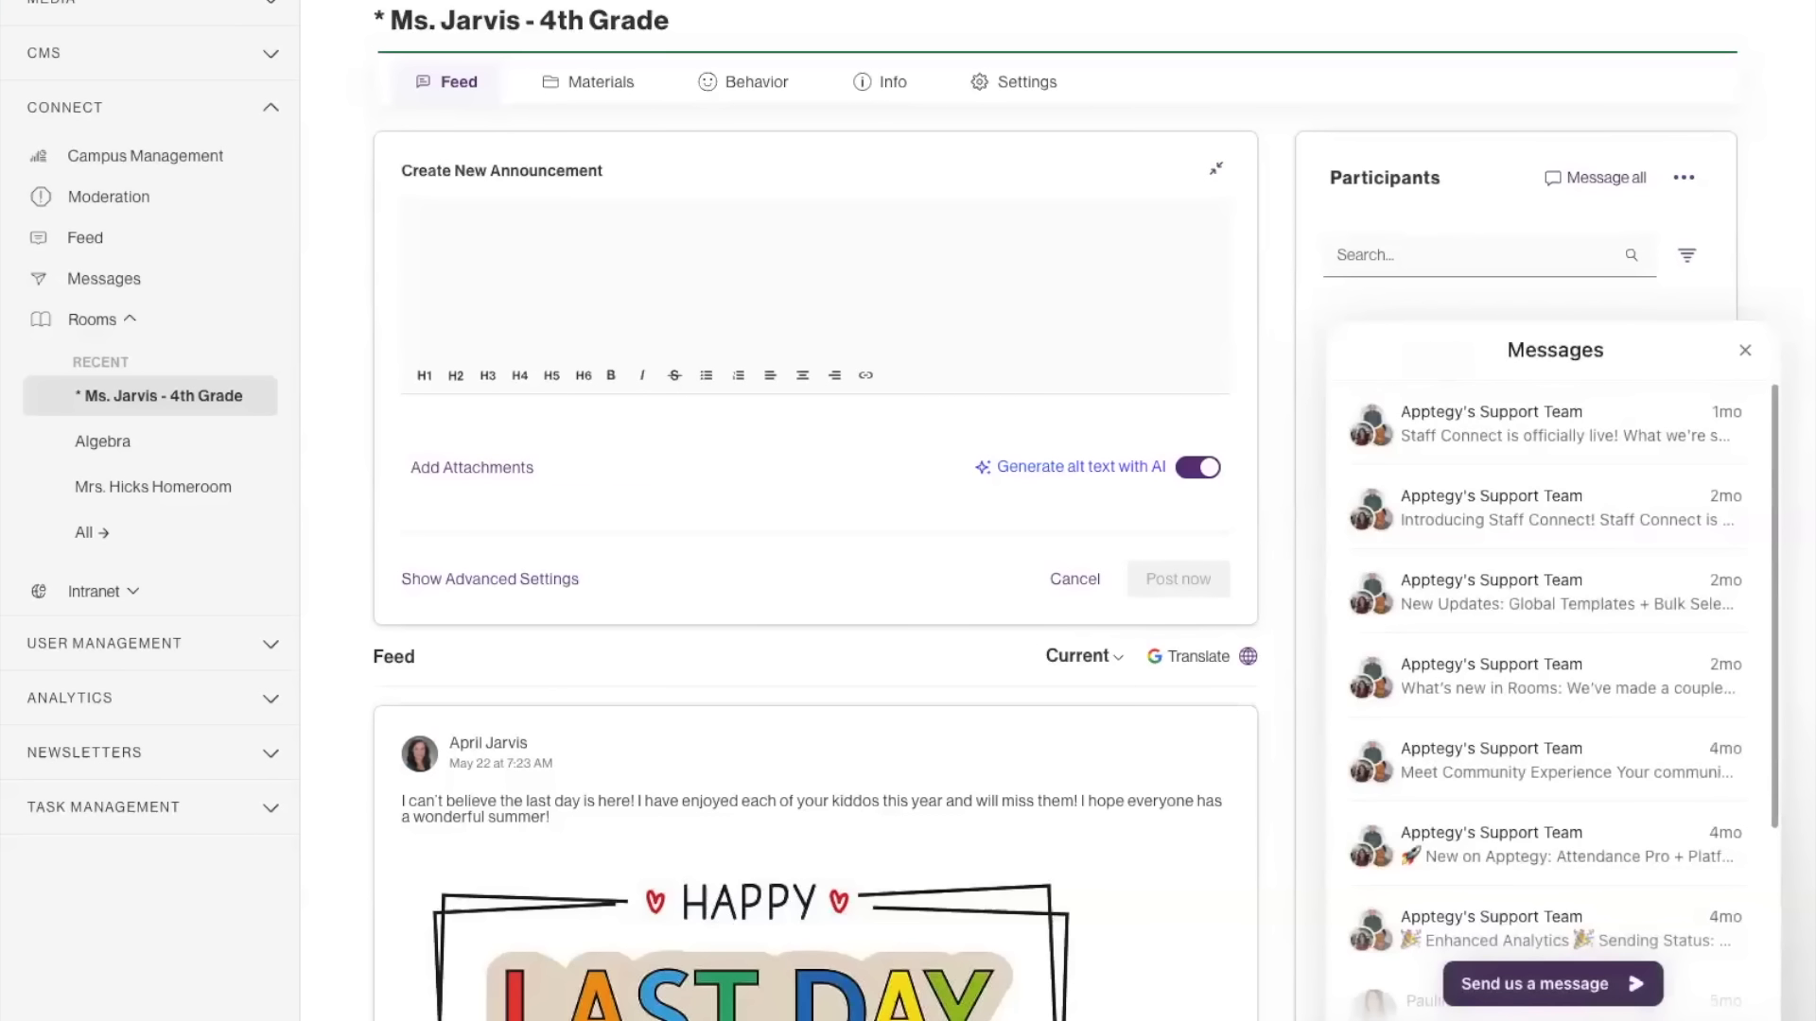
left_click(1558, 984)
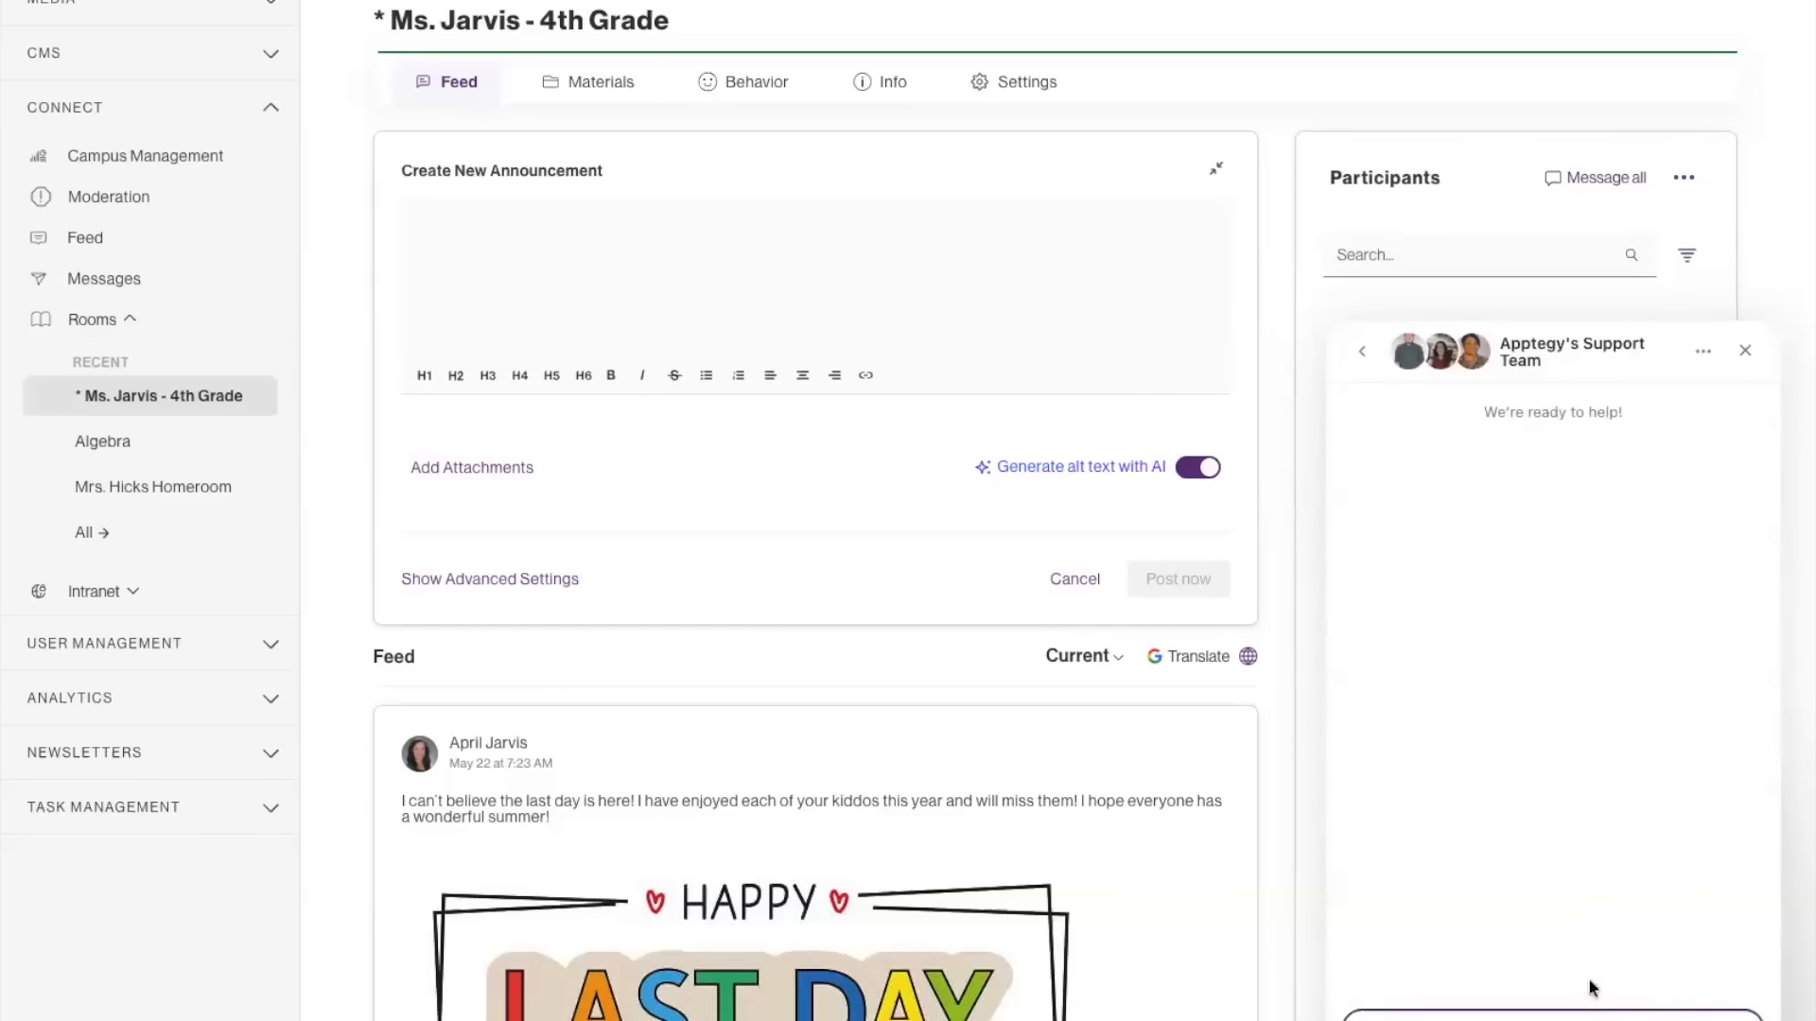